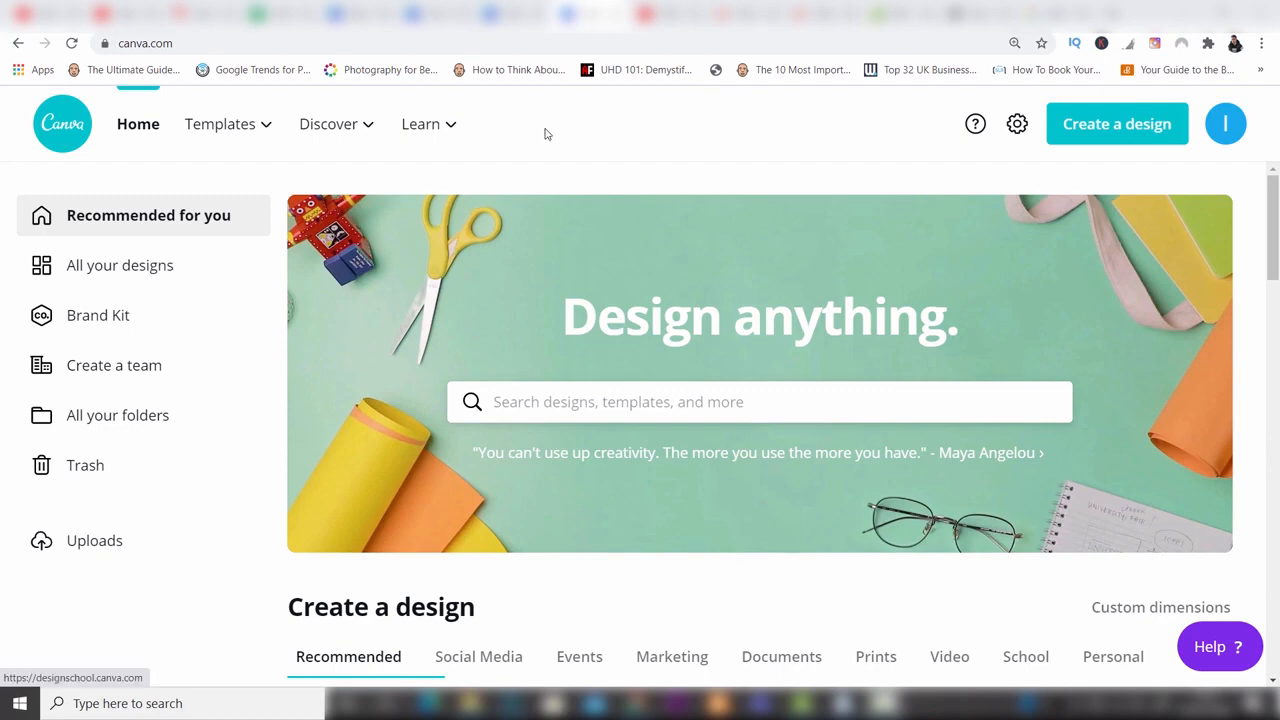
Search the available design types for "youtube", check the suggested formats, and clear the search.
mouse_move(252, 118)
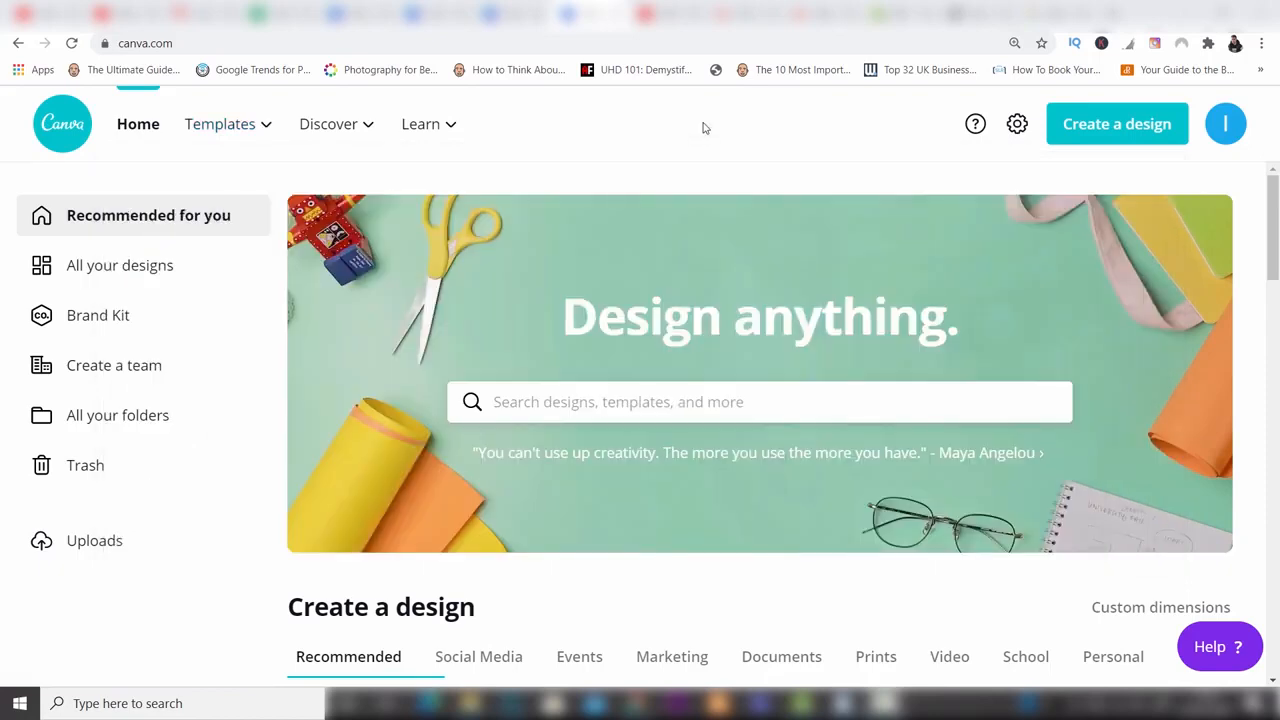
click(650, 401)
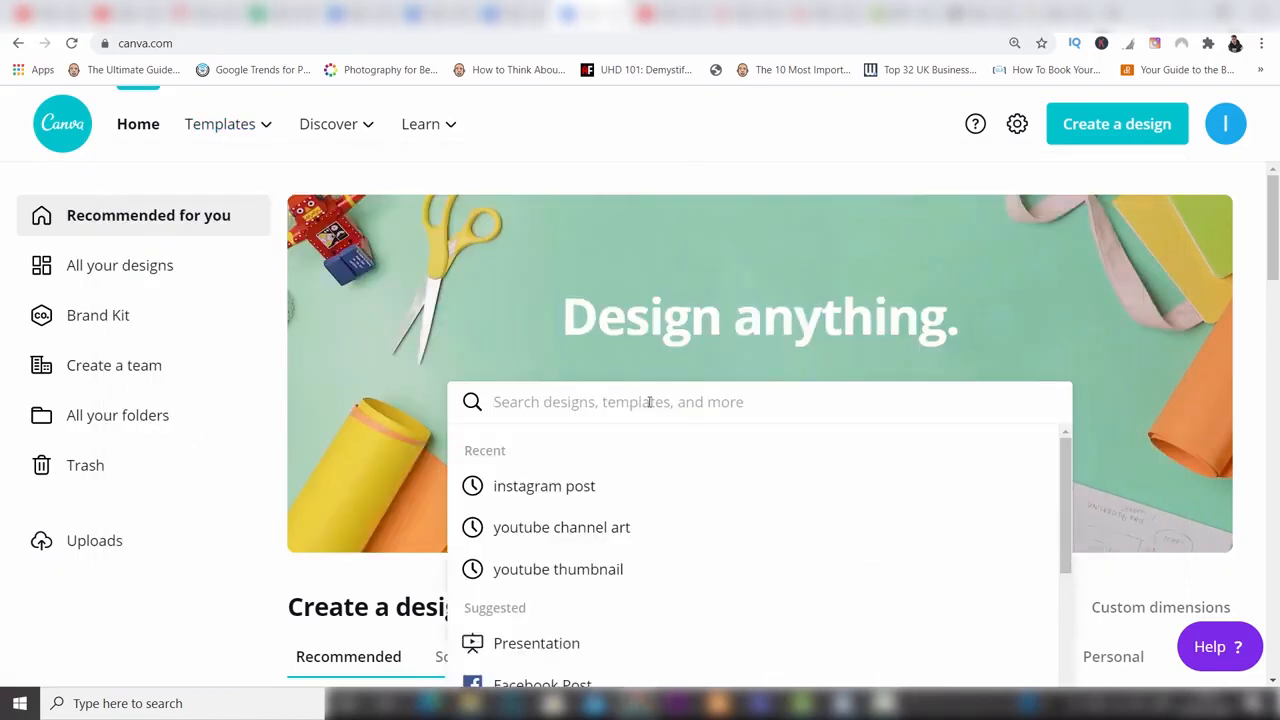
text(youtube)
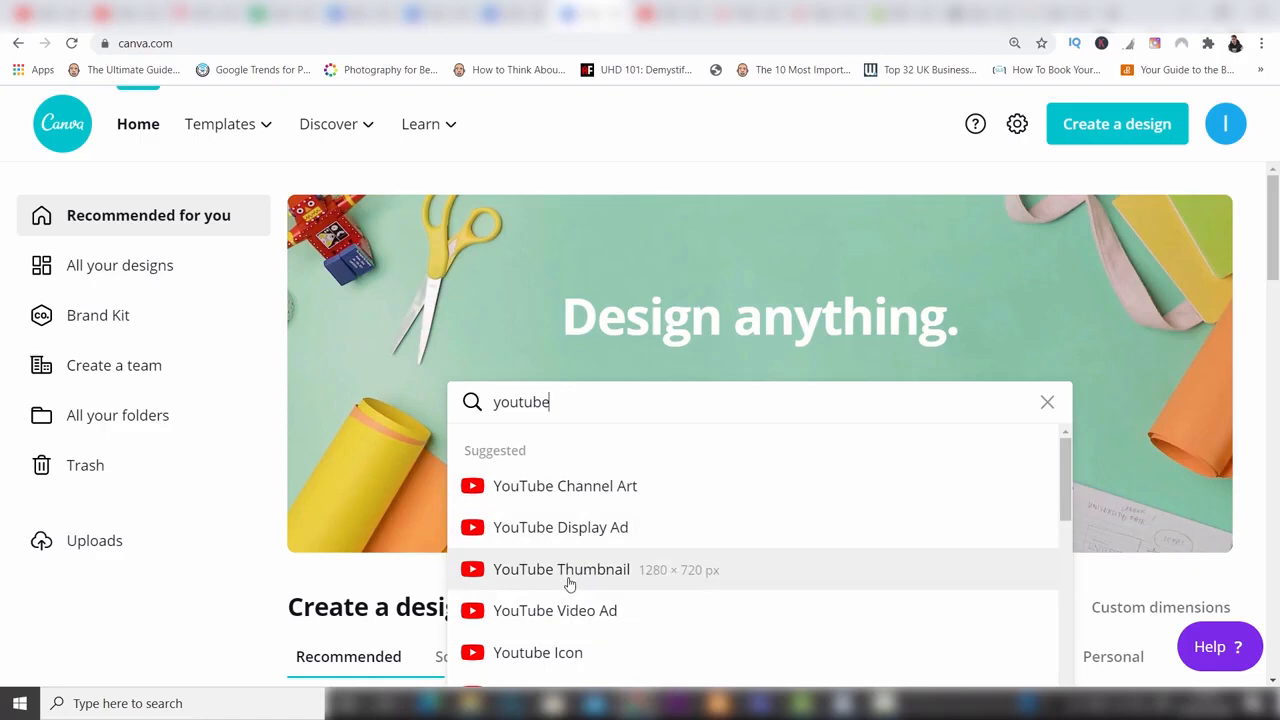
click(1047, 402)
Browse the Social Media formats under Create a design through to the end of the row.
drag(1274, 230, 1276, 340)
scroll(1276, 340, up, 3)
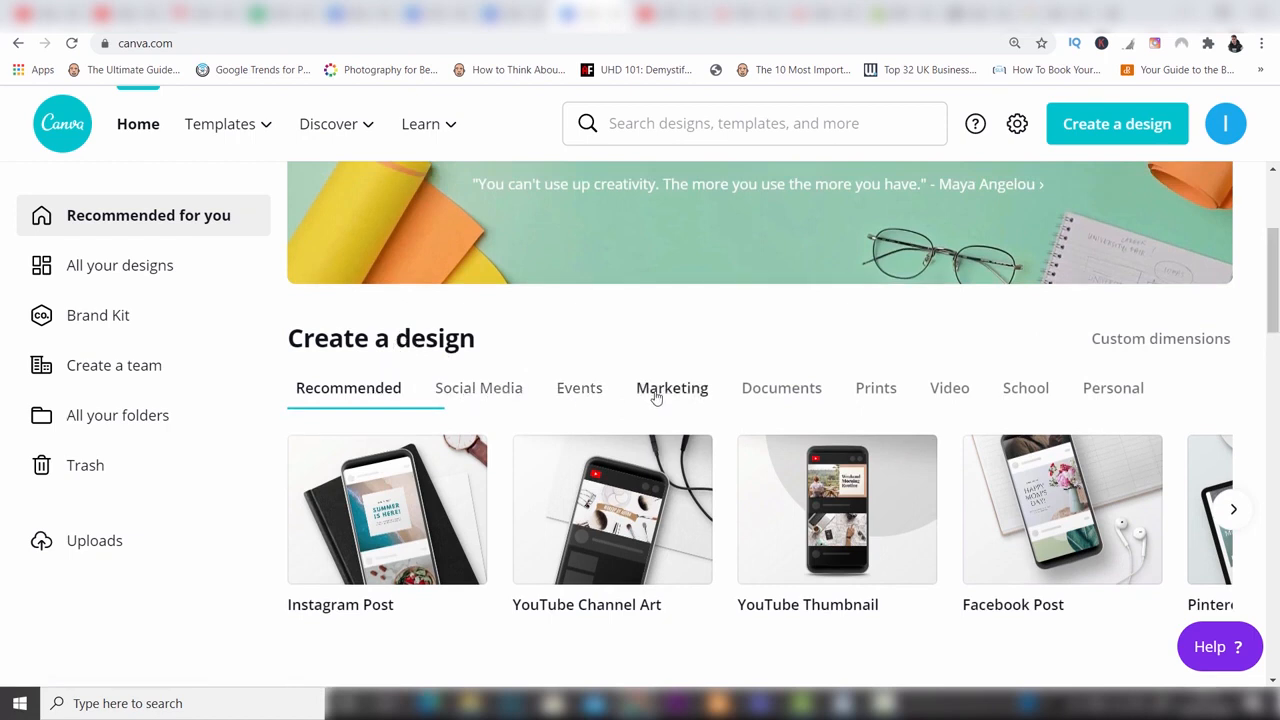
click(469, 392)
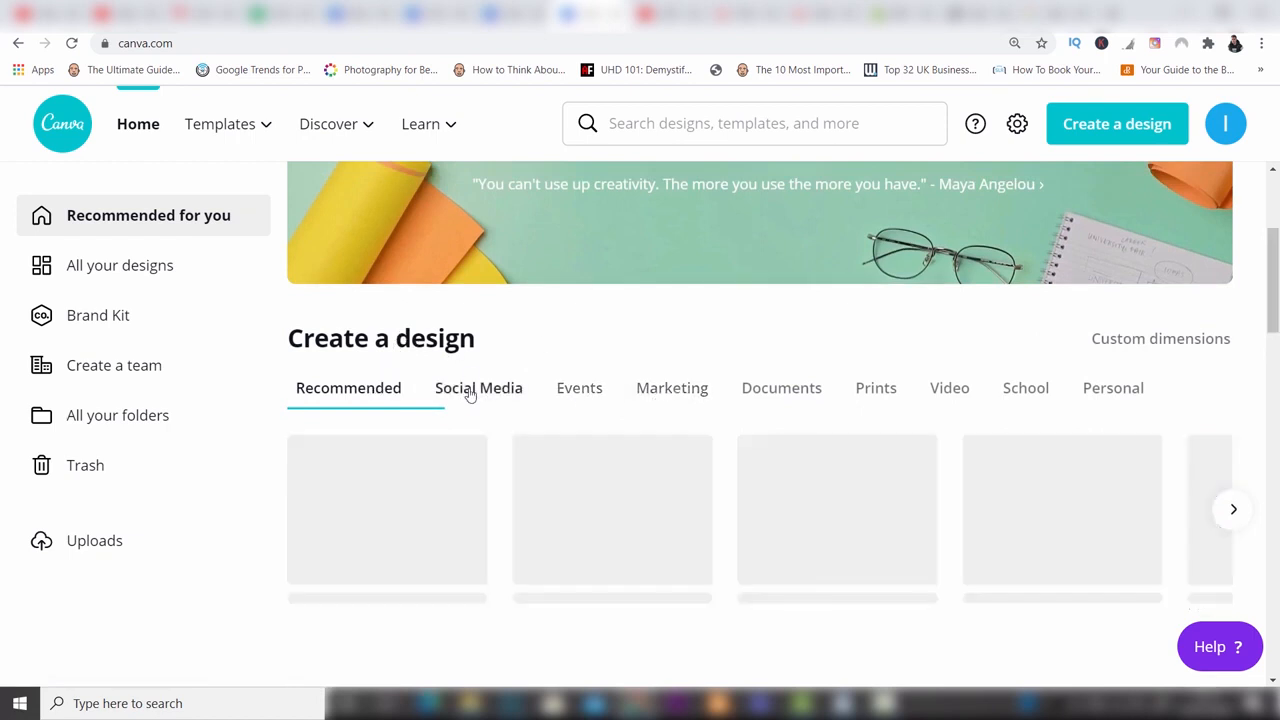
click(1233, 510)
click(1233, 510)
click(1233, 510)
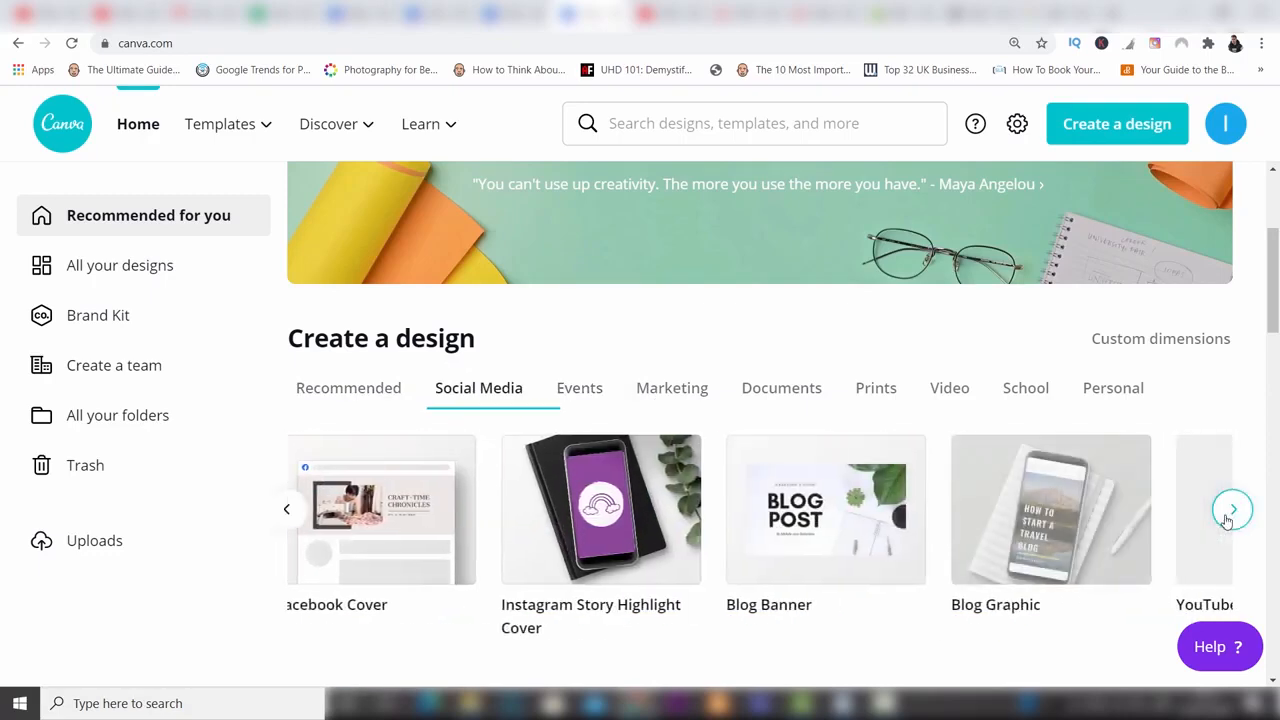
click(1233, 510)
click(1226, 520)
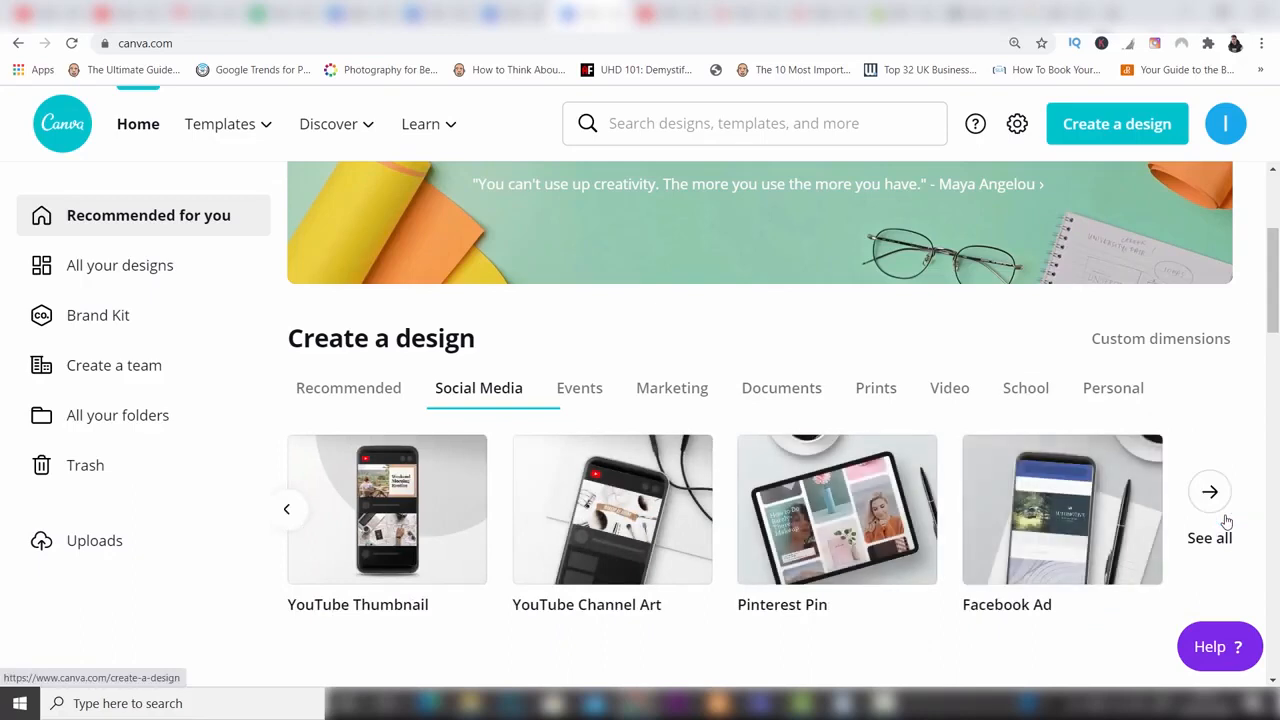
click(1226, 521)
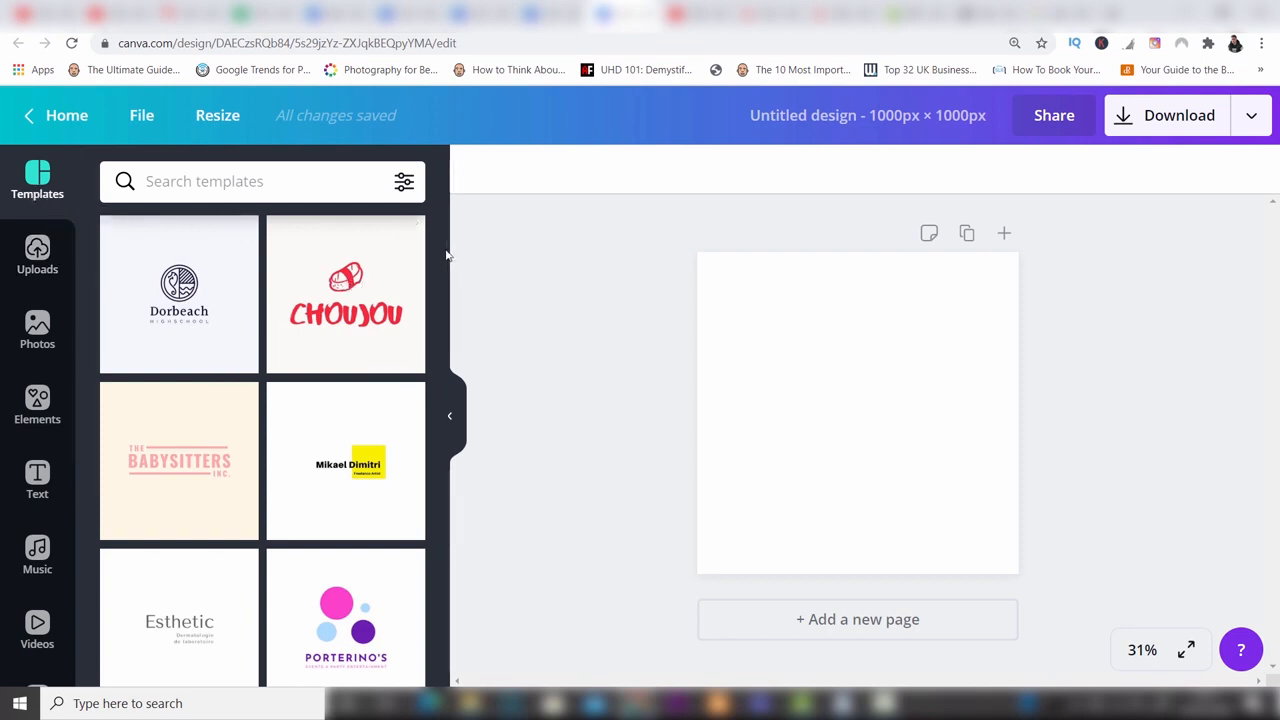
Apply the Dorbeach Highschool logo template to the blank page and set its background colour to dark grey.
drag(440, 262, 447, 397)
scroll(200, 290, up, 10)
click(200, 286)
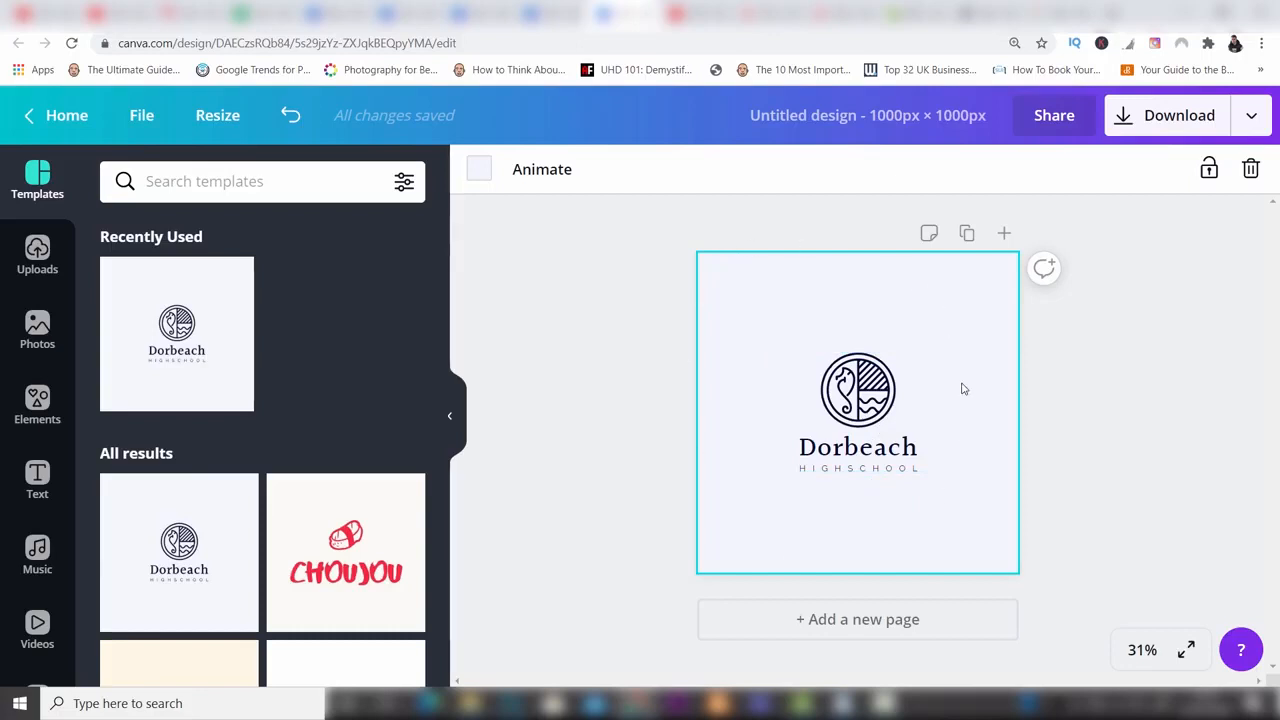
click(478, 172)
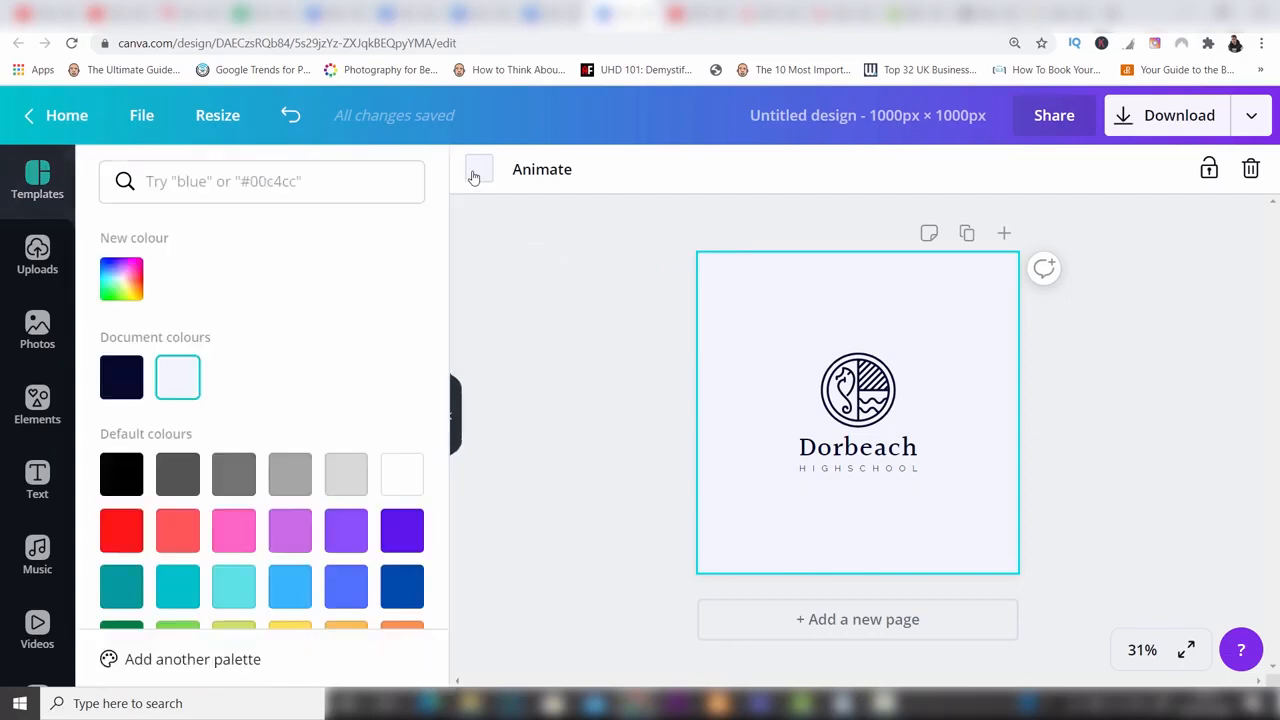
click(185, 480)
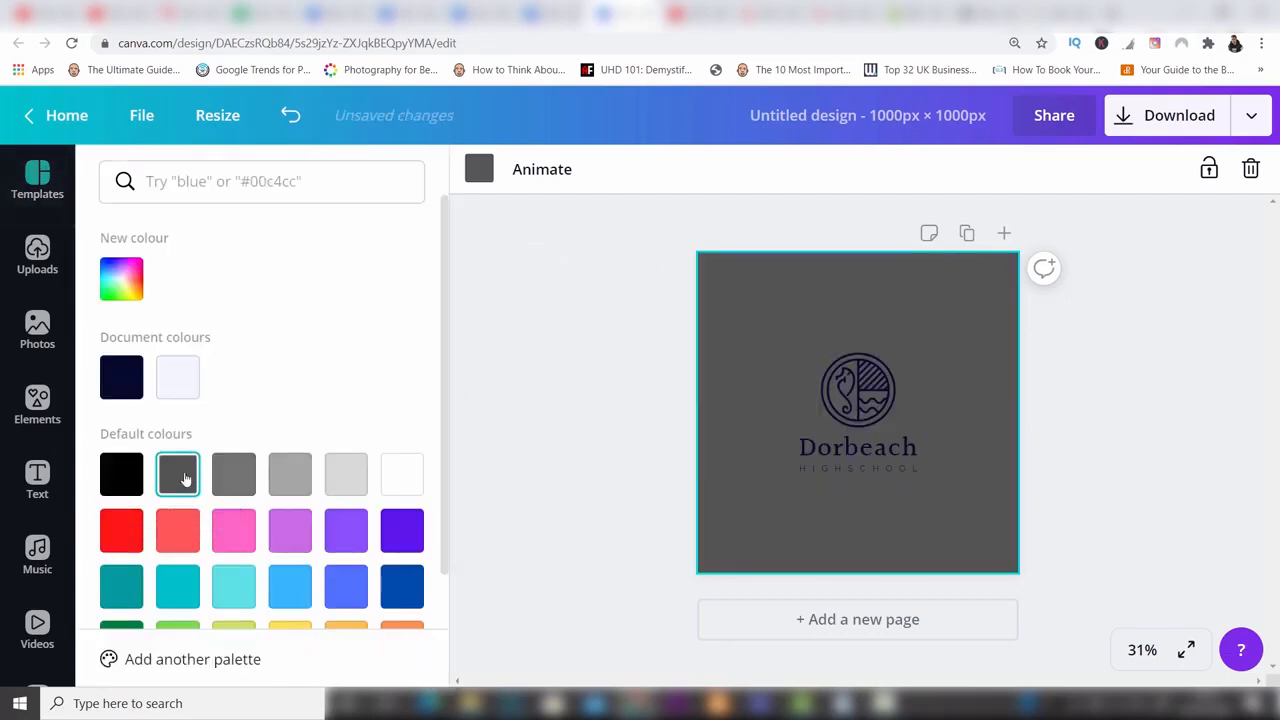
Recolour the "Dorbeach" text and the round seahorse emblem above it pink.
click(811, 415)
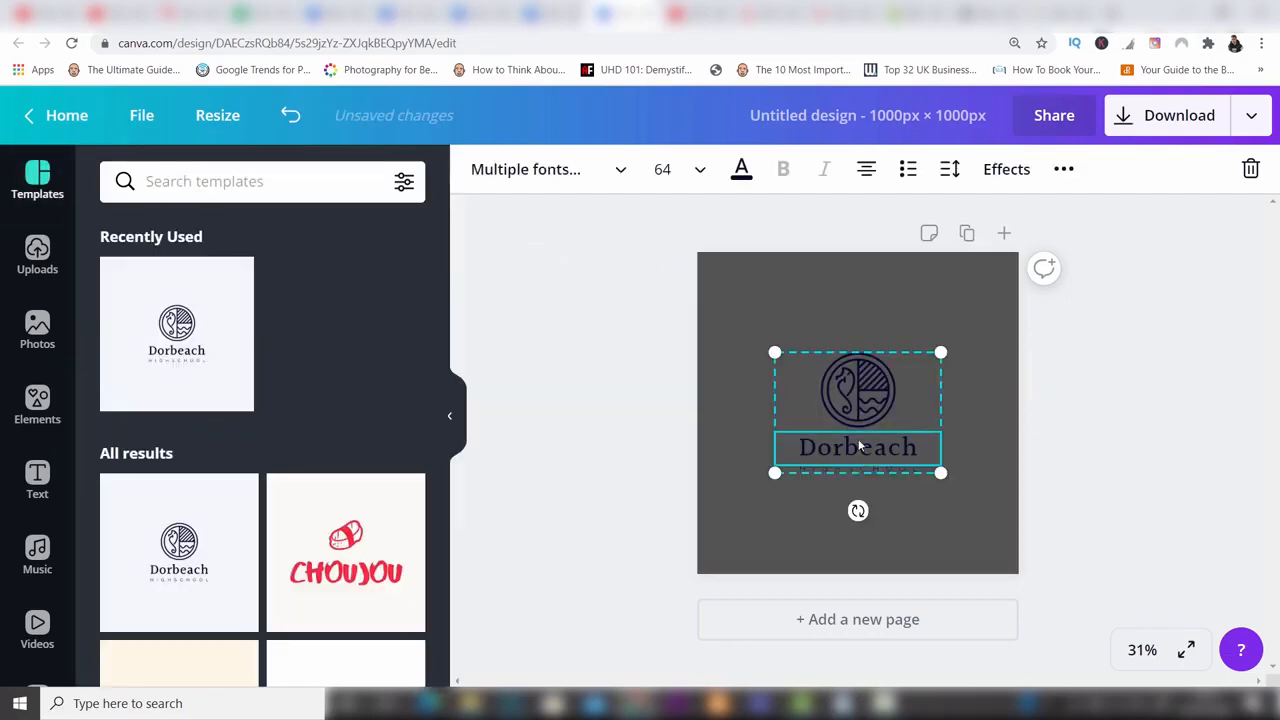
click(740, 172)
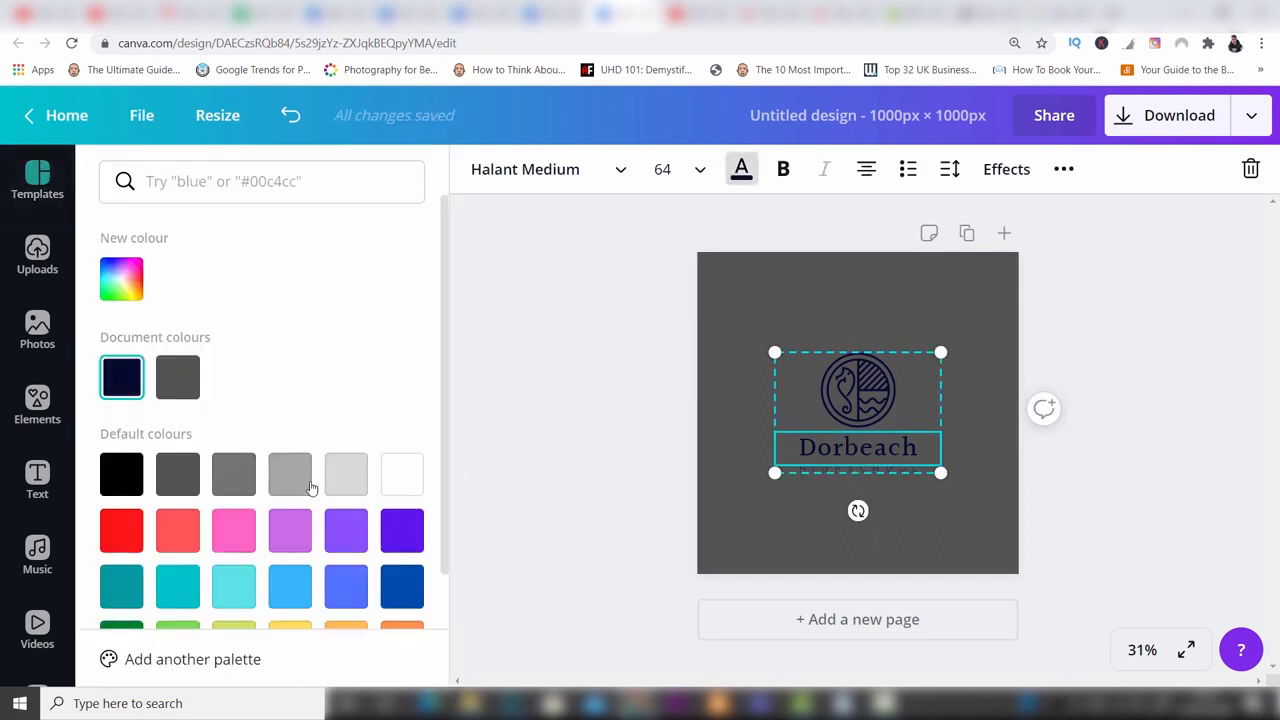
click(236, 537)
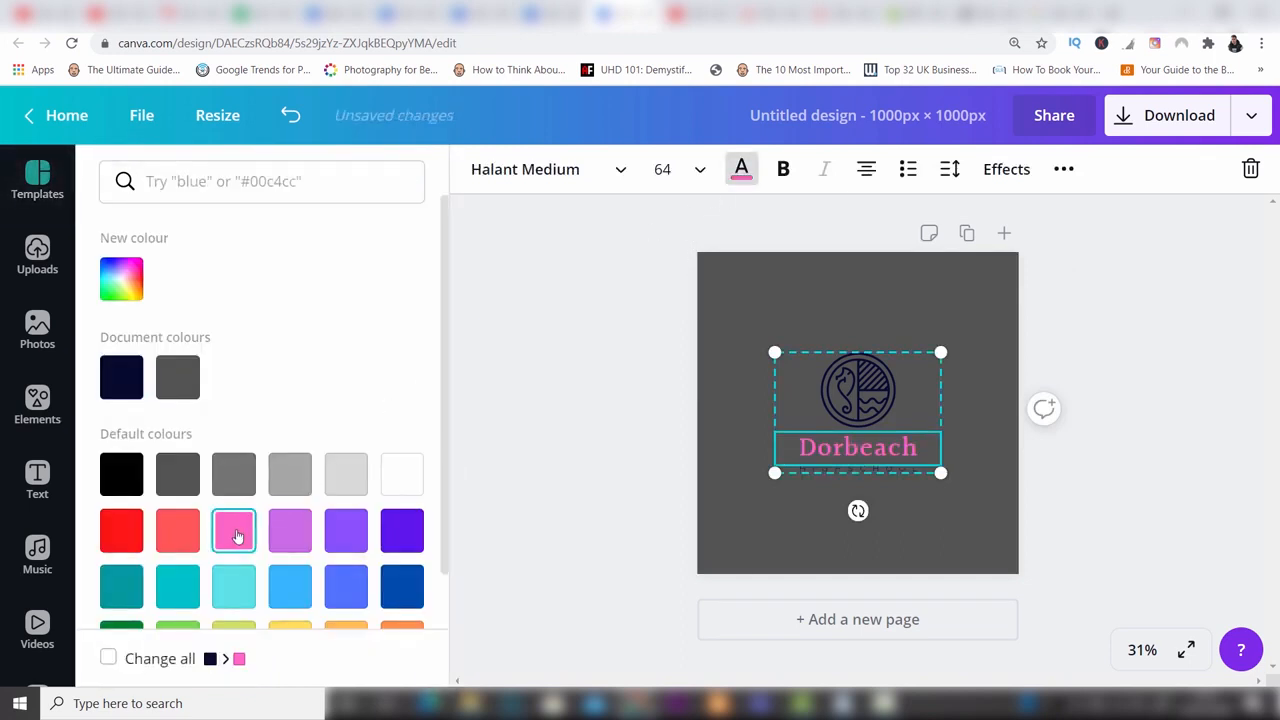
click(880, 370)
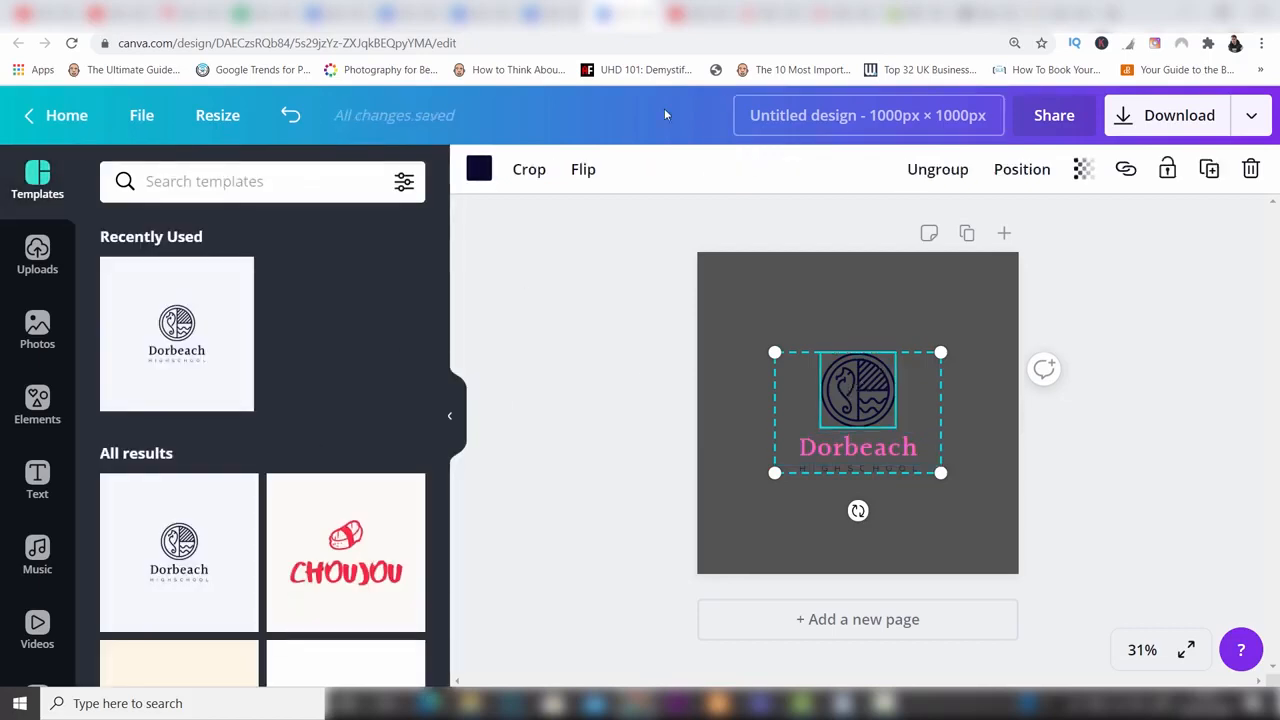
click(479, 170)
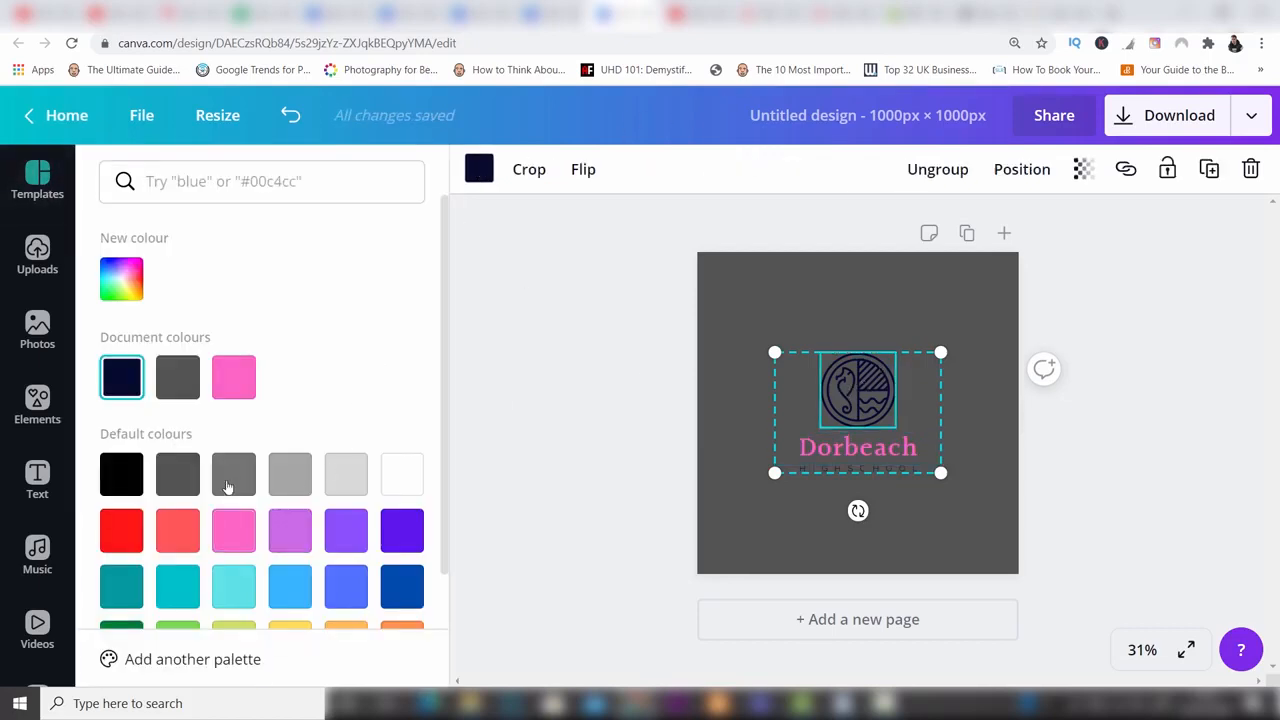
click(231, 528)
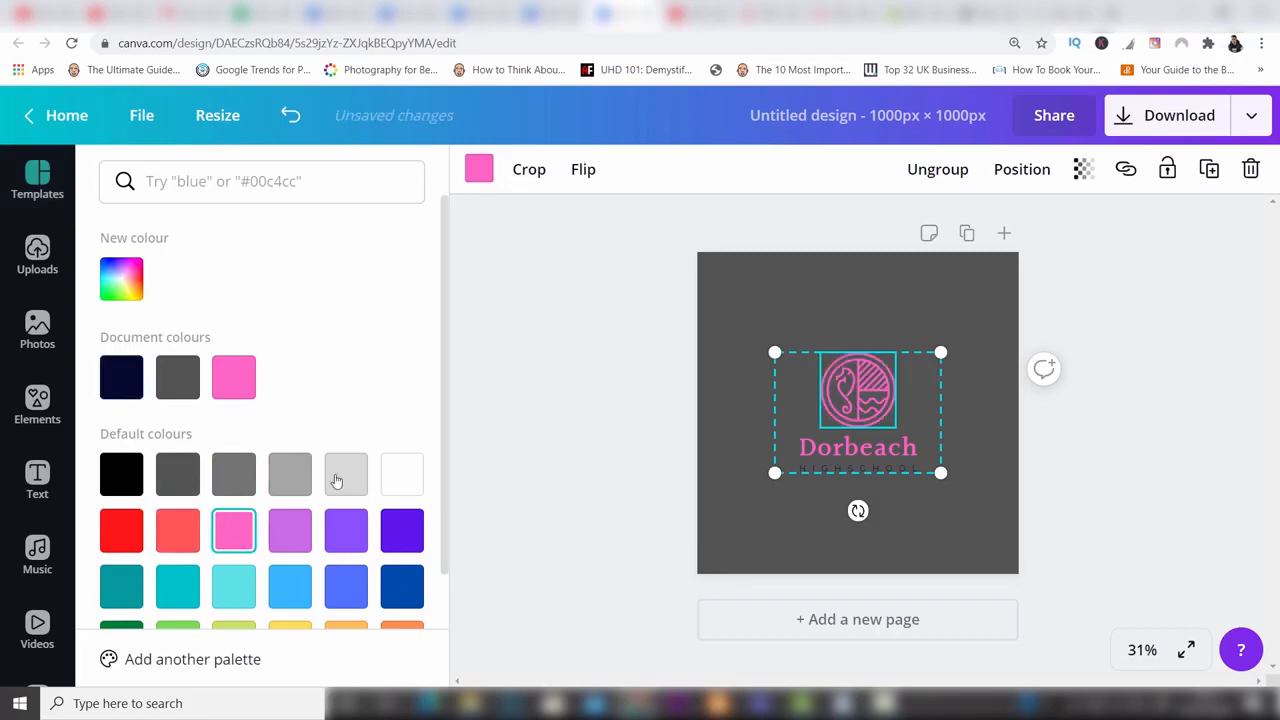
click(1066, 307)
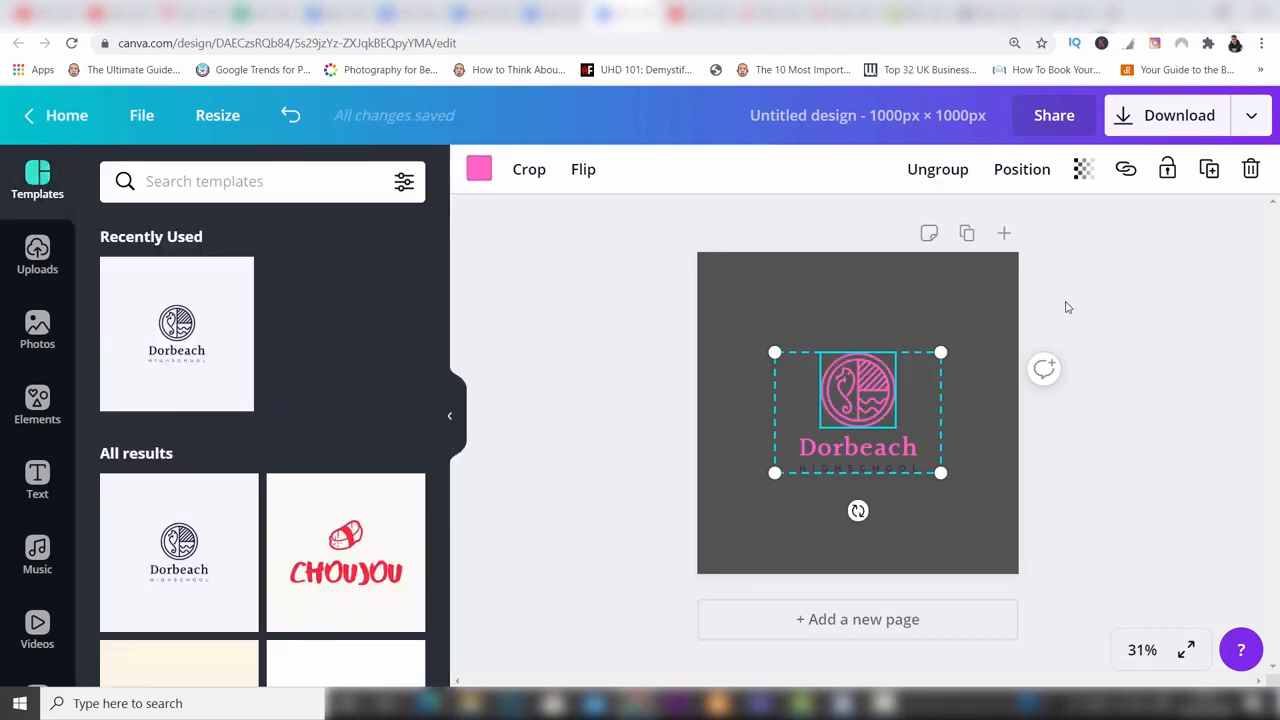
click(1066, 308)
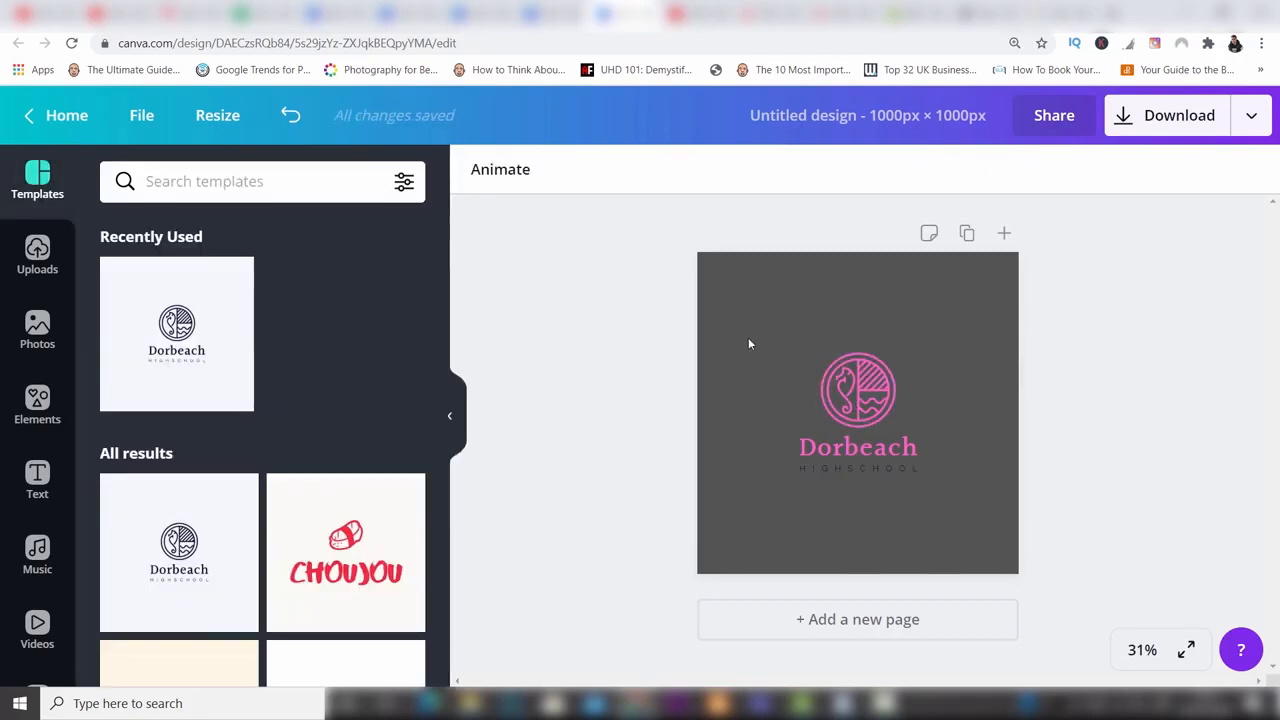
Delete the dark grey background and the grouped Dorbeach logo from the page.
click(775, 328)
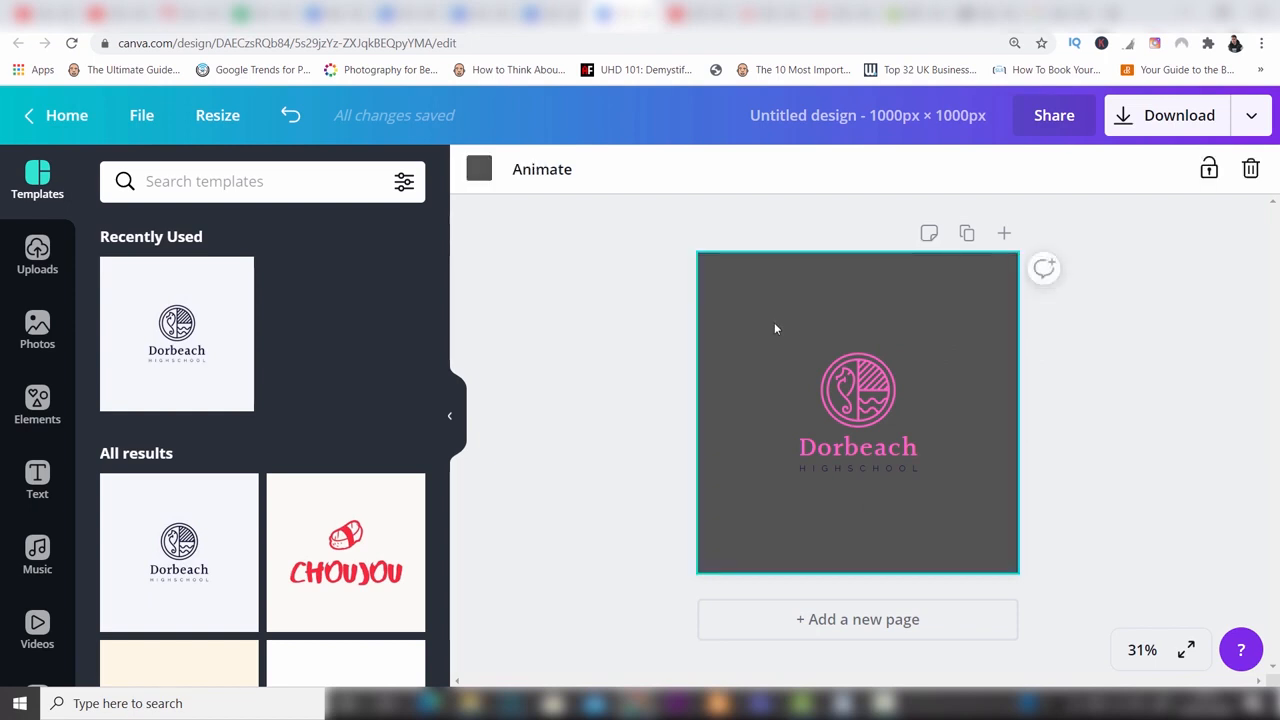
key(Delete)
click(866, 391)
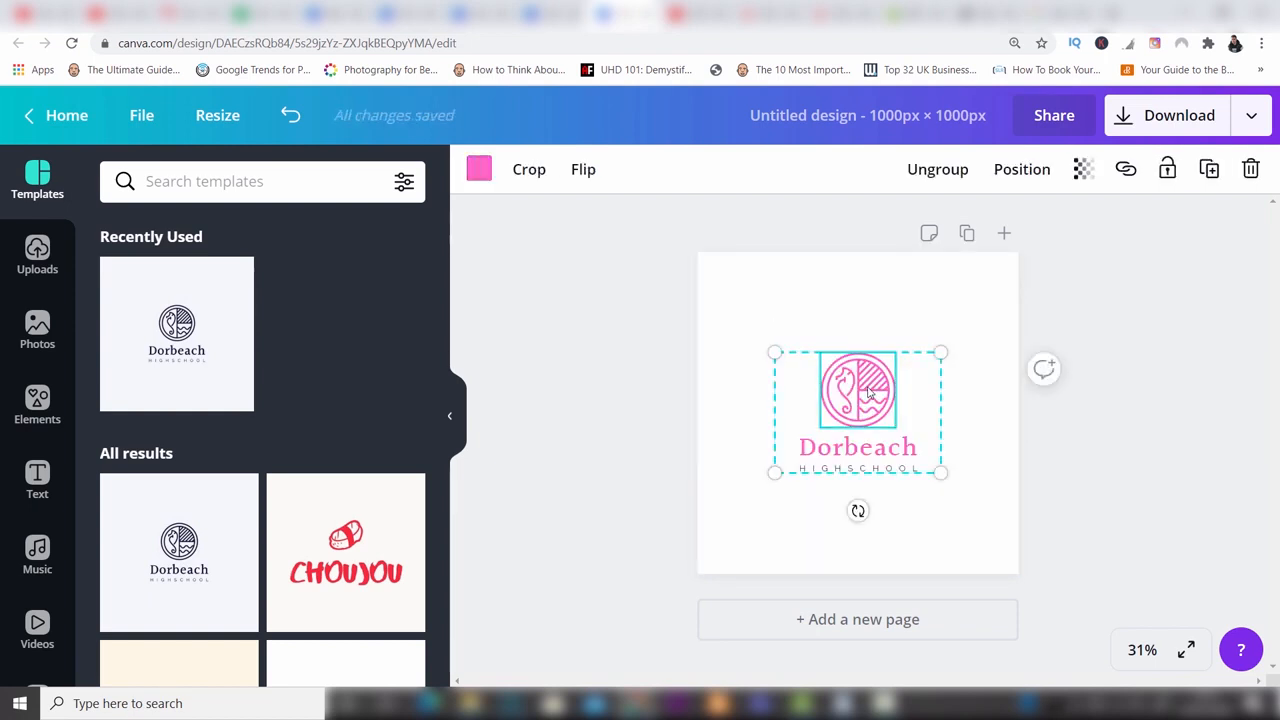
key(Delete)
key(Delete)
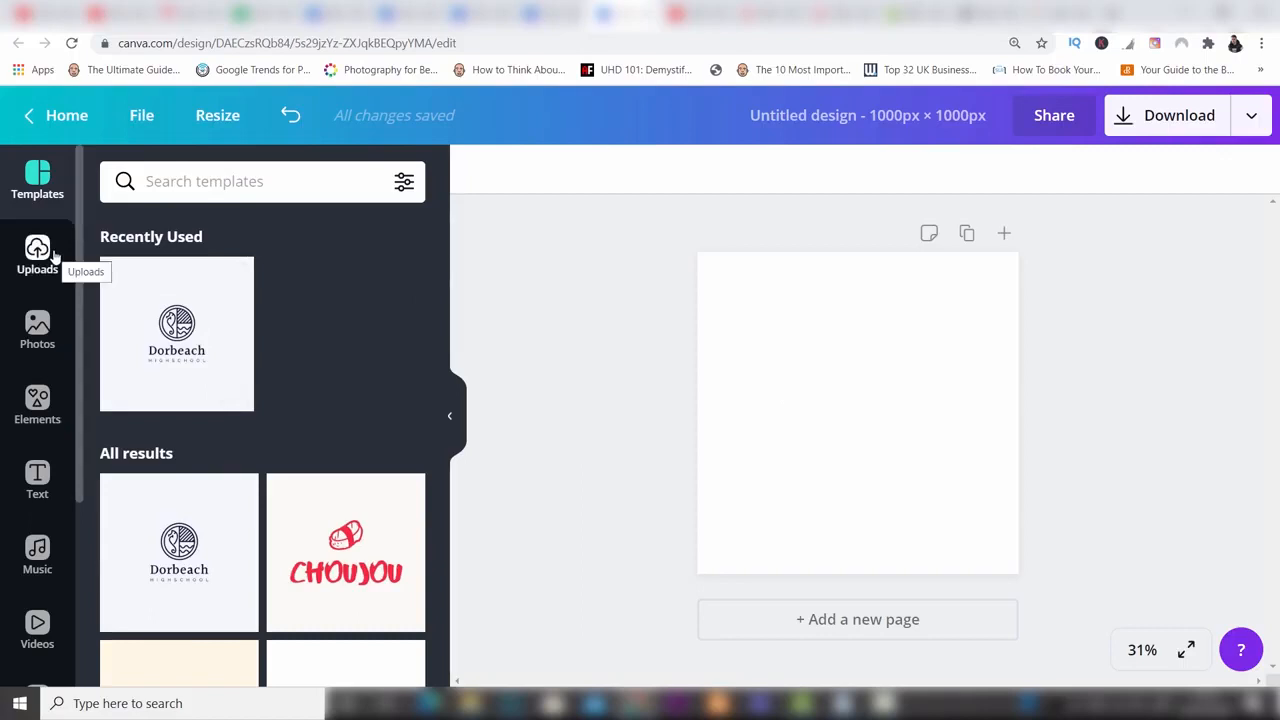
Search the photo library for "coffee" and add the photo of latte art in a black cup to the page.
click(41, 320)
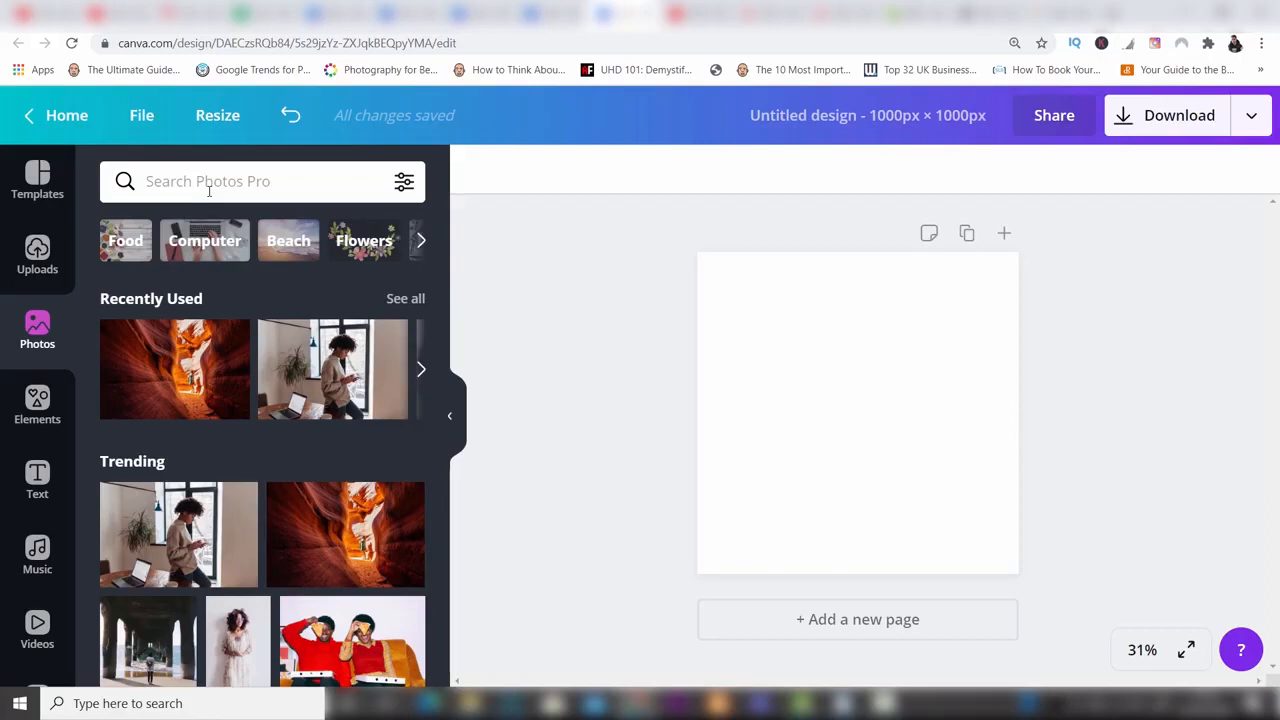
click(209, 191)
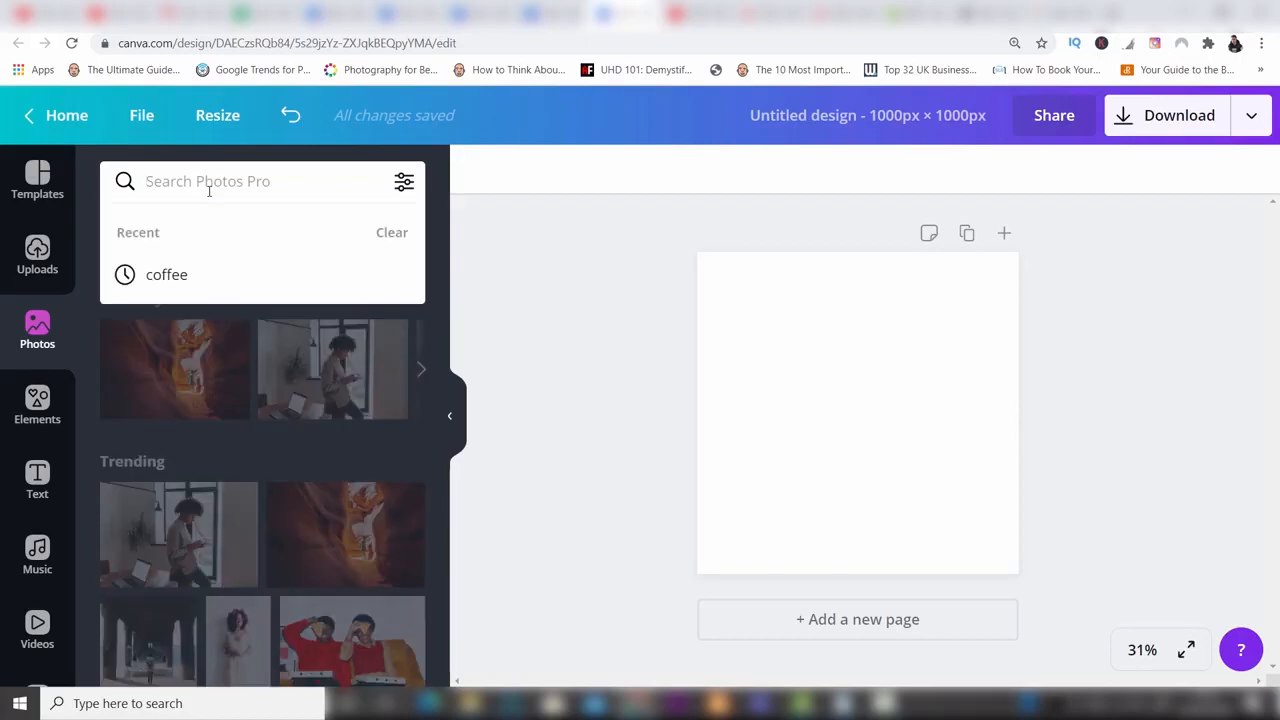
click(175, 274)
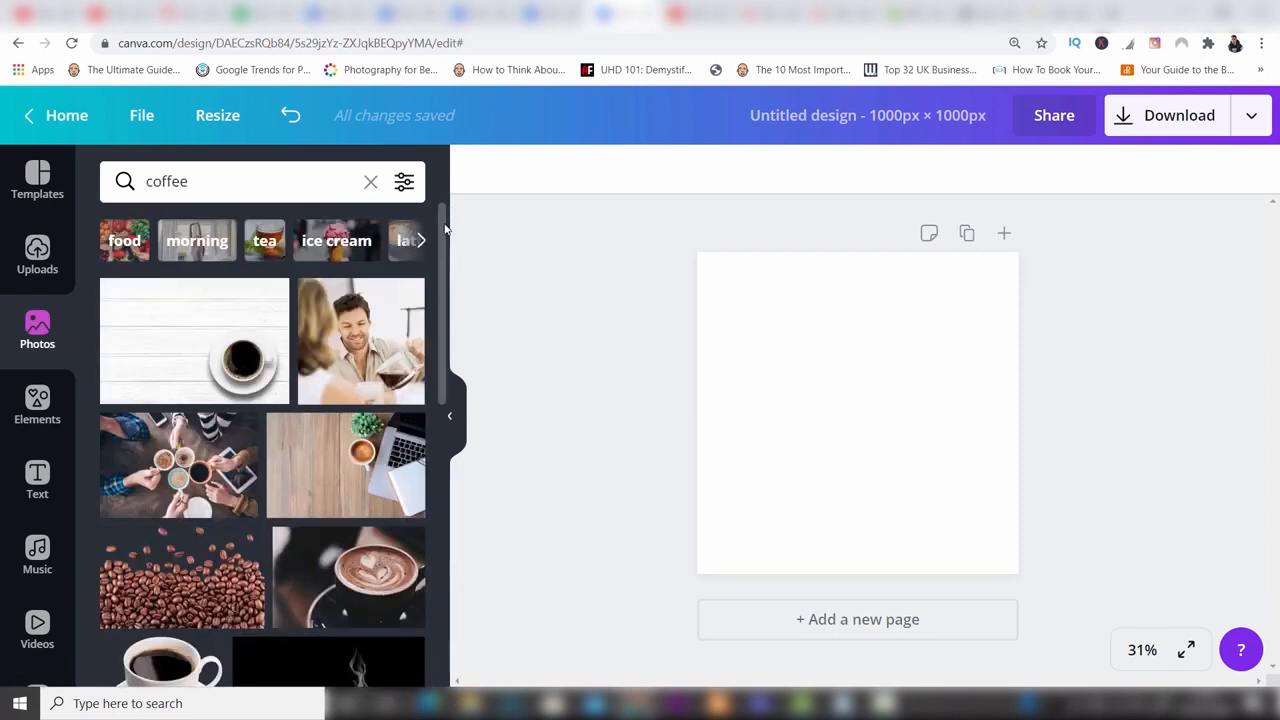
drag(445, 228, 444, 180)
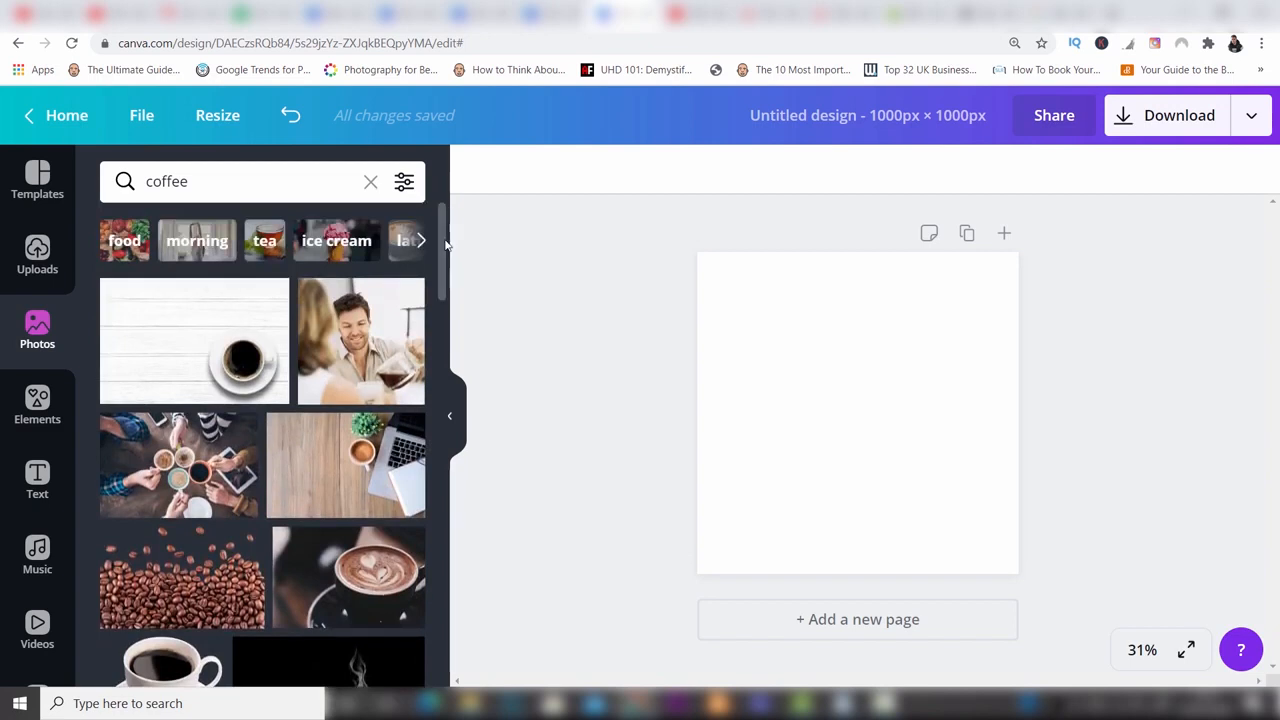
drag(446, 244, 446, 261)
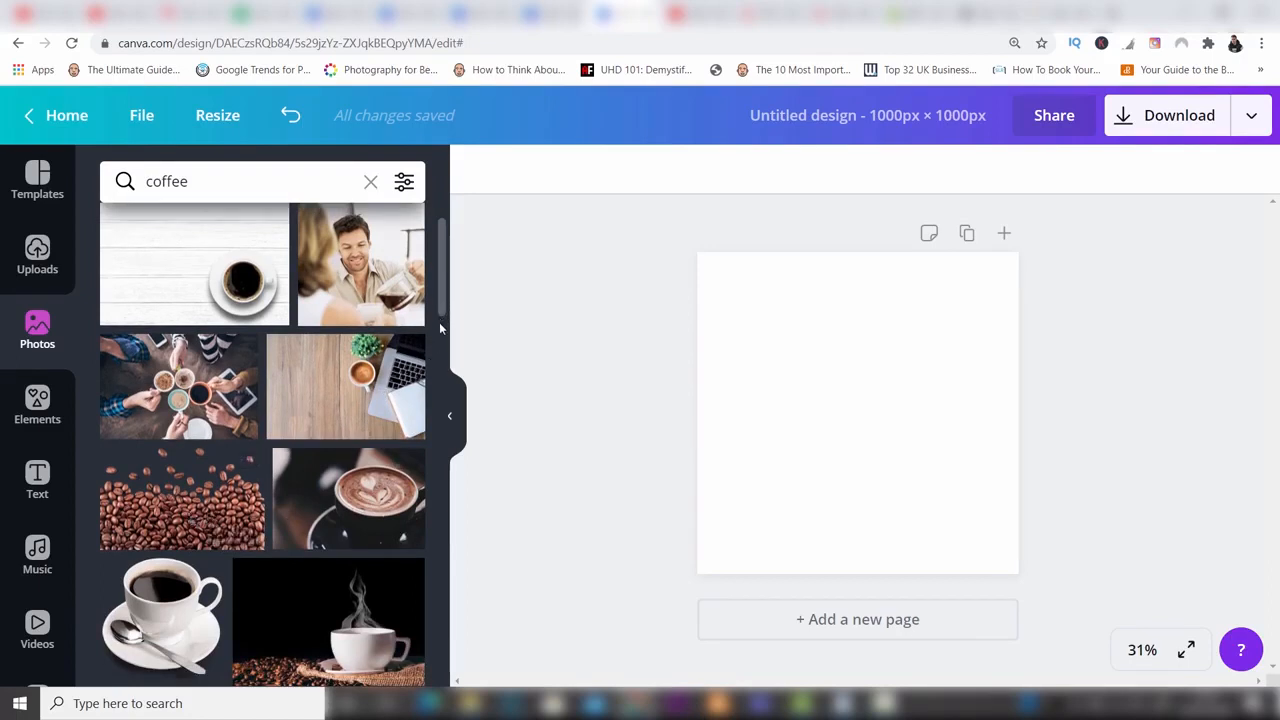
scroll(439, 322, down, 3)
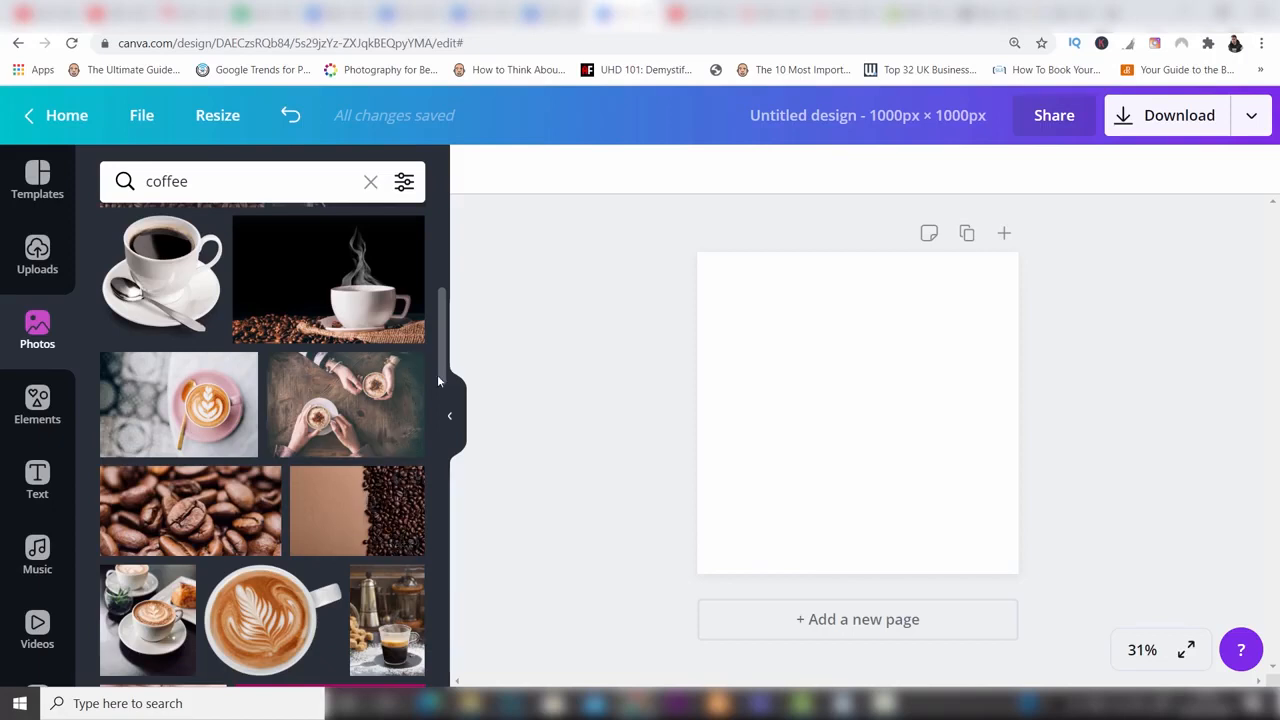
drag(440, 357, 443, 303)
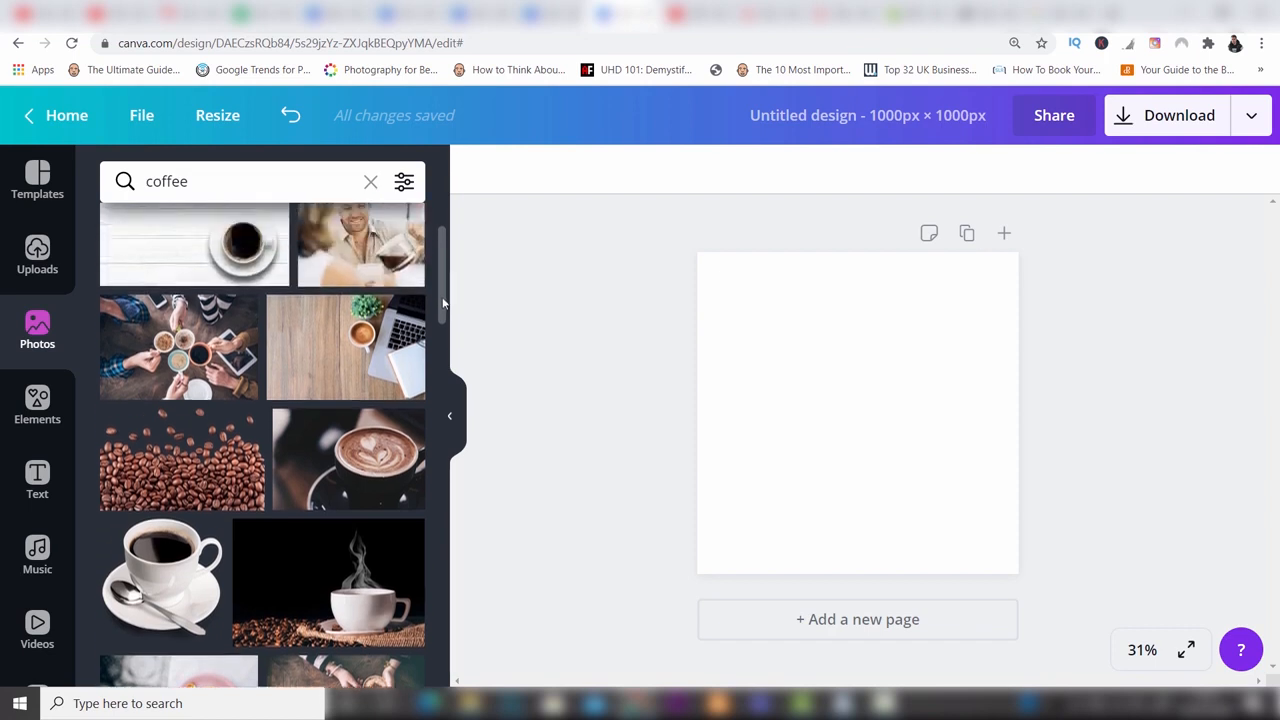
click(351, 481)
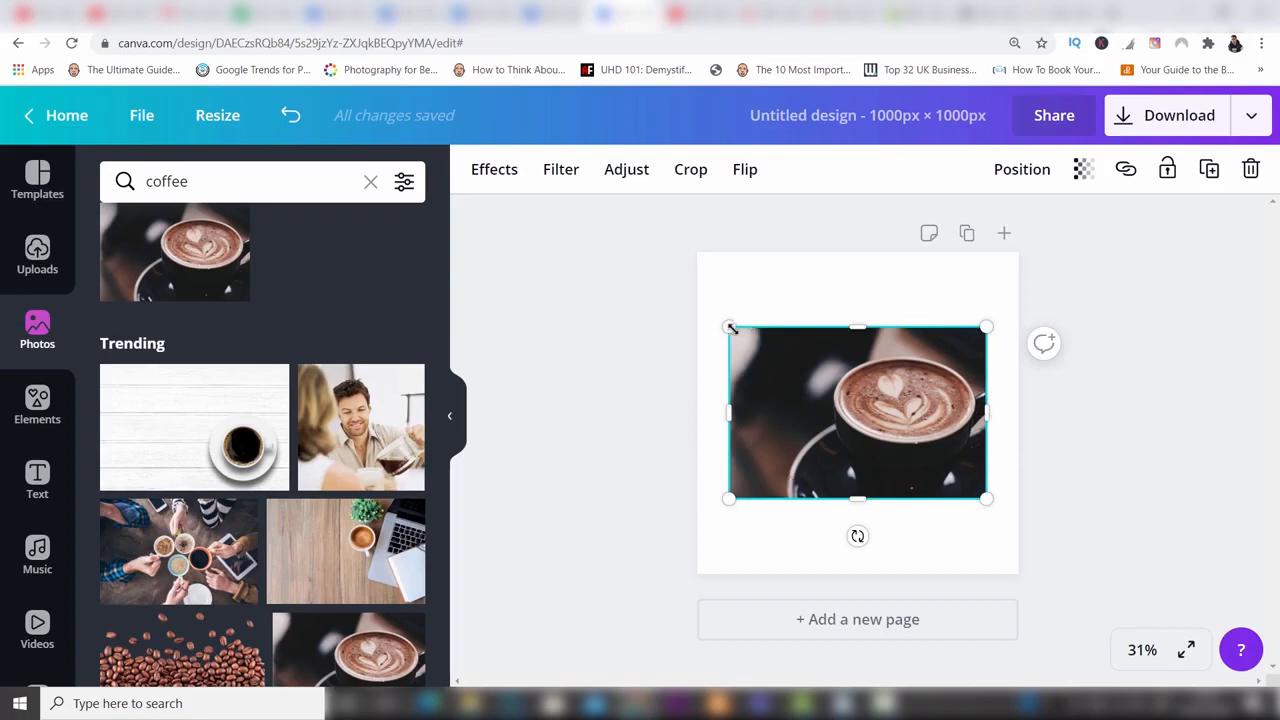
Enlarge the coffee photo beyond the page edges and reposition it so the cup fills the page, roughly centred.
drag(731, 328, 600, 242)
drag(987, 498, 1080, 620)
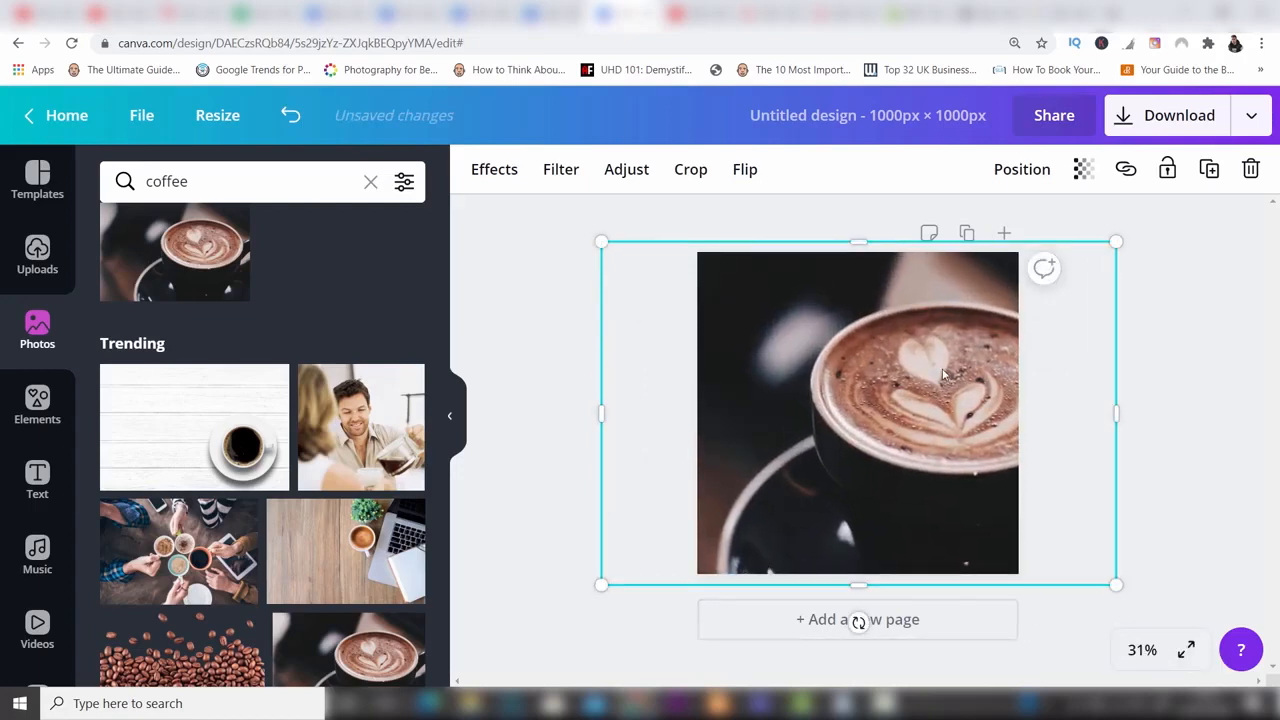
drag(900, 368, 857, 370)
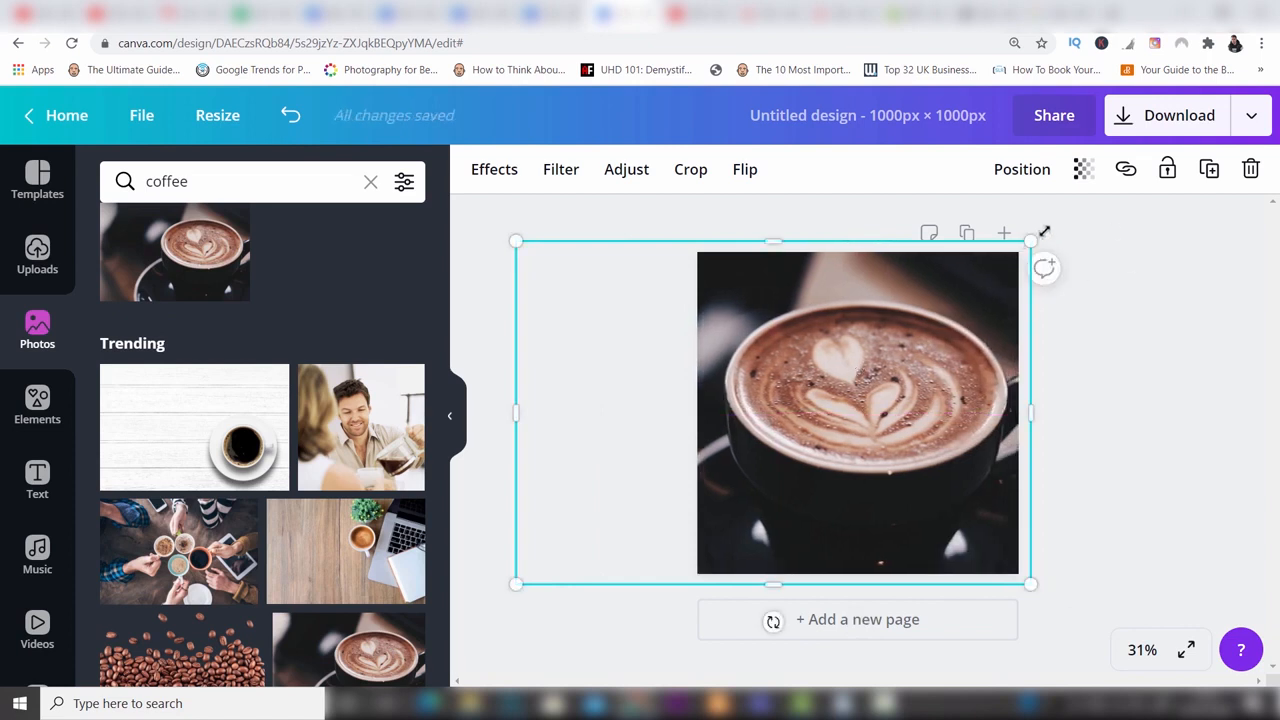
drag(1044, 232, 1072, 212)
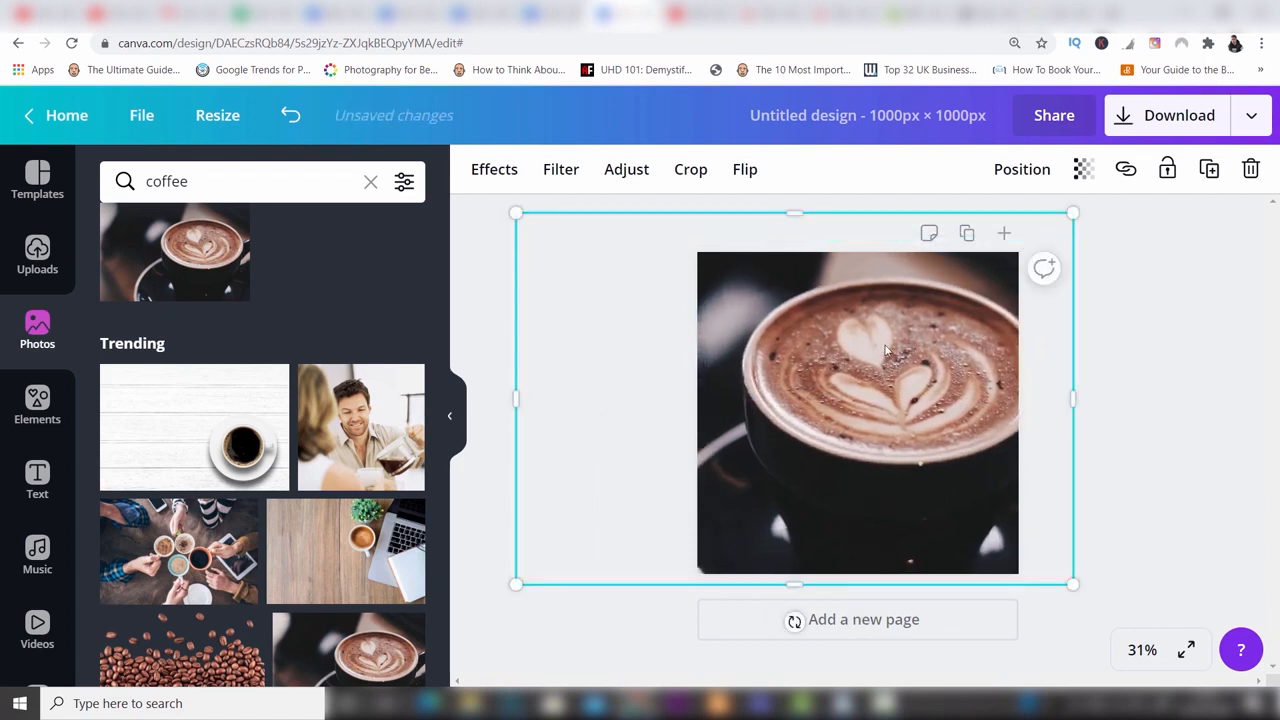
drag(885, 350, 872, 358)
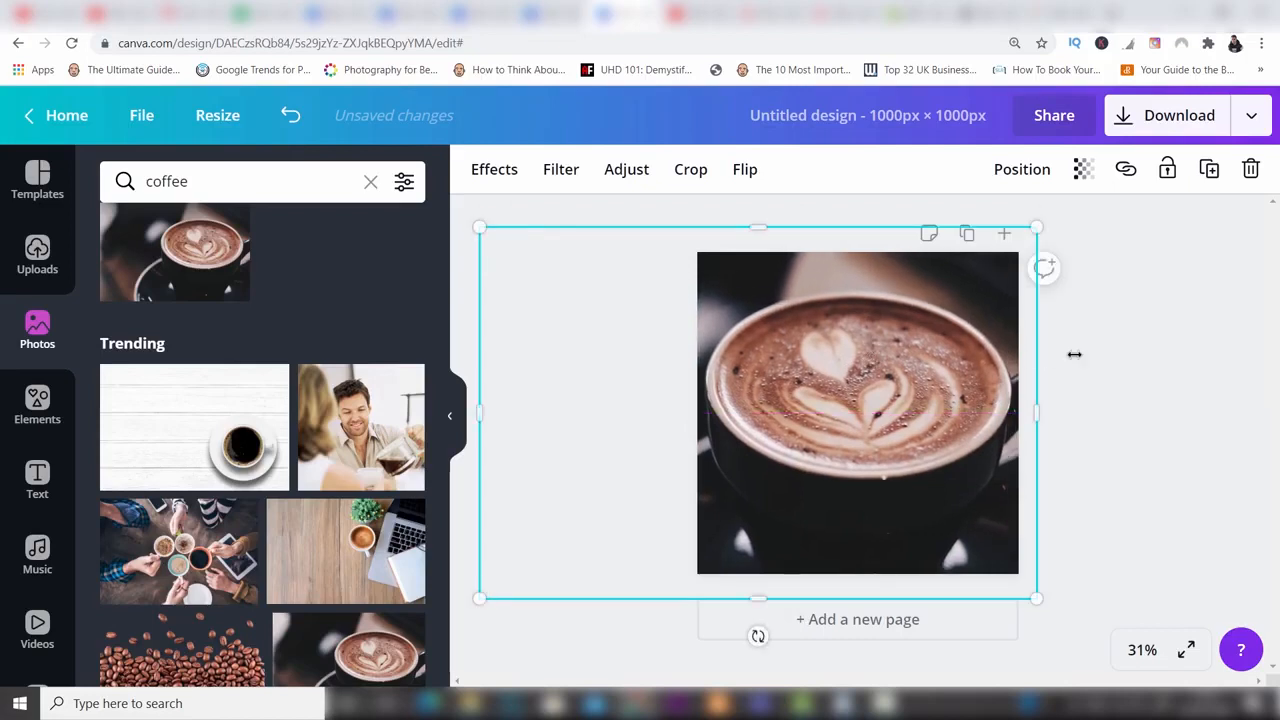
click(1135, 356)
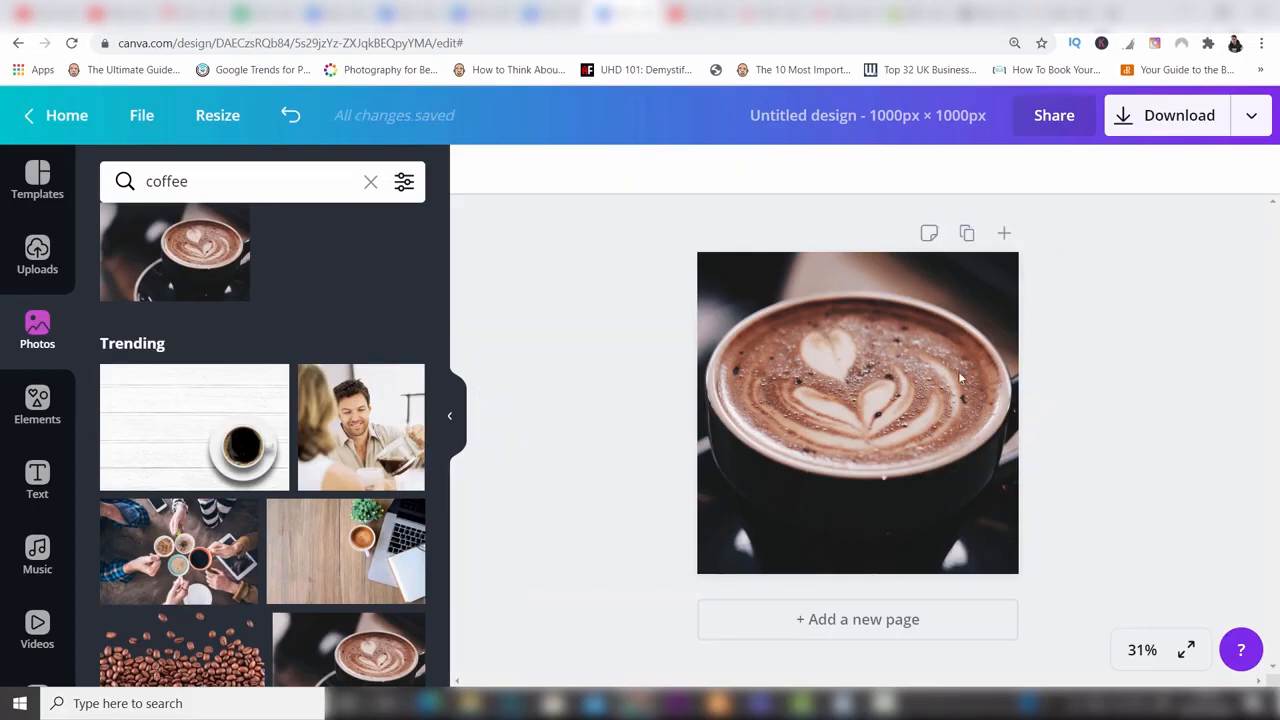
Examine the image effects available for the coffee photo, including the Color Mix presets and the Duotone, Glitch and Pixelate options.
click(893, 377)
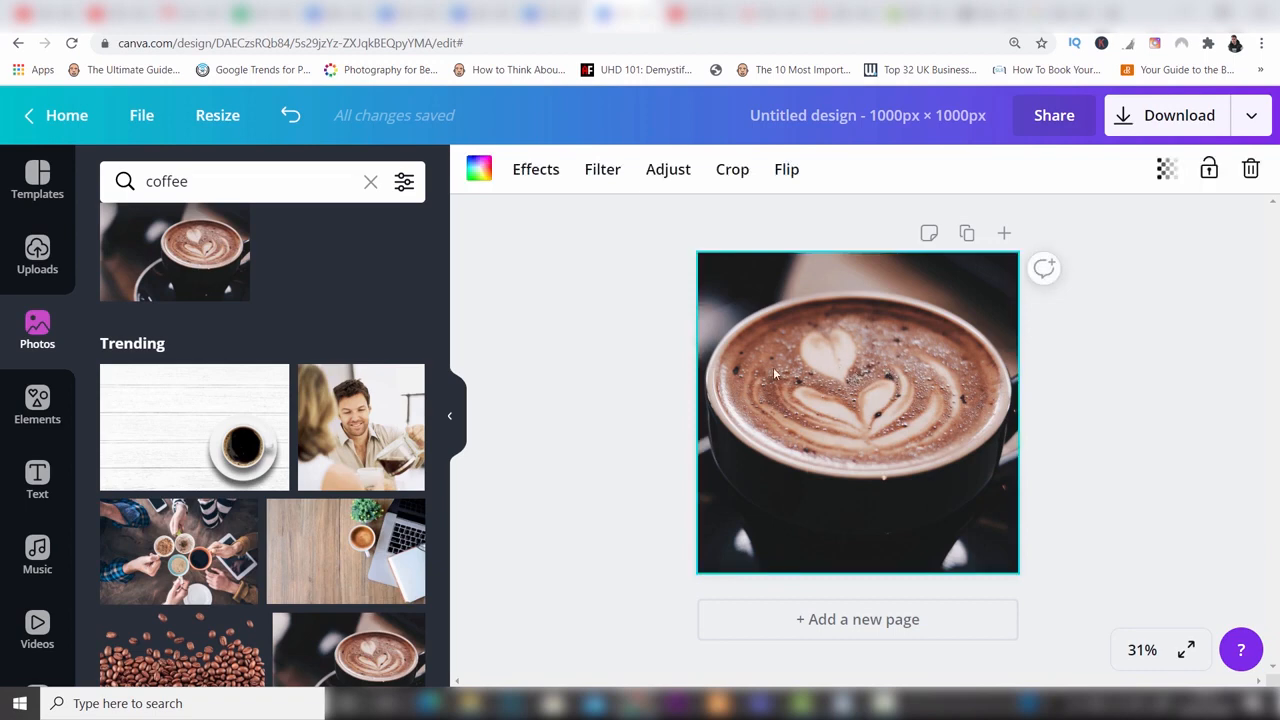
click(549, 172)
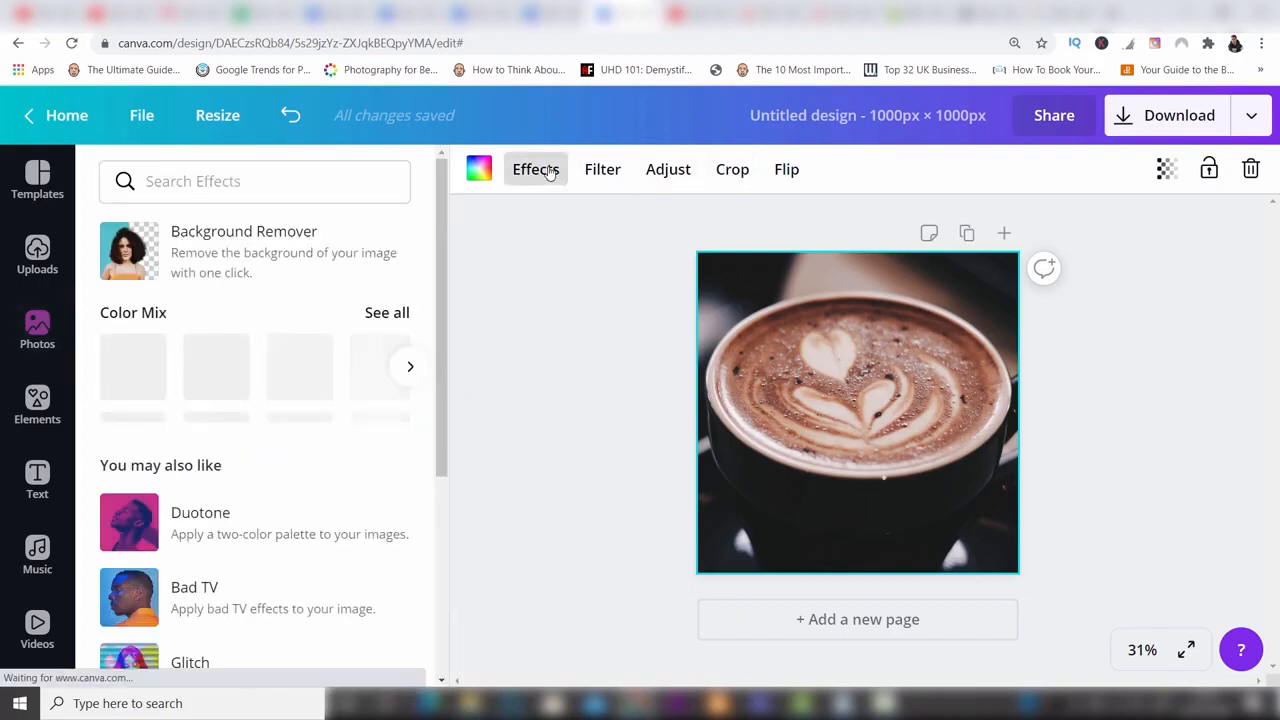
mouse_move(444, 283)
mouse_down()
mouse_move(444, 411)
mouse_move(446, 262)
mouse_up()
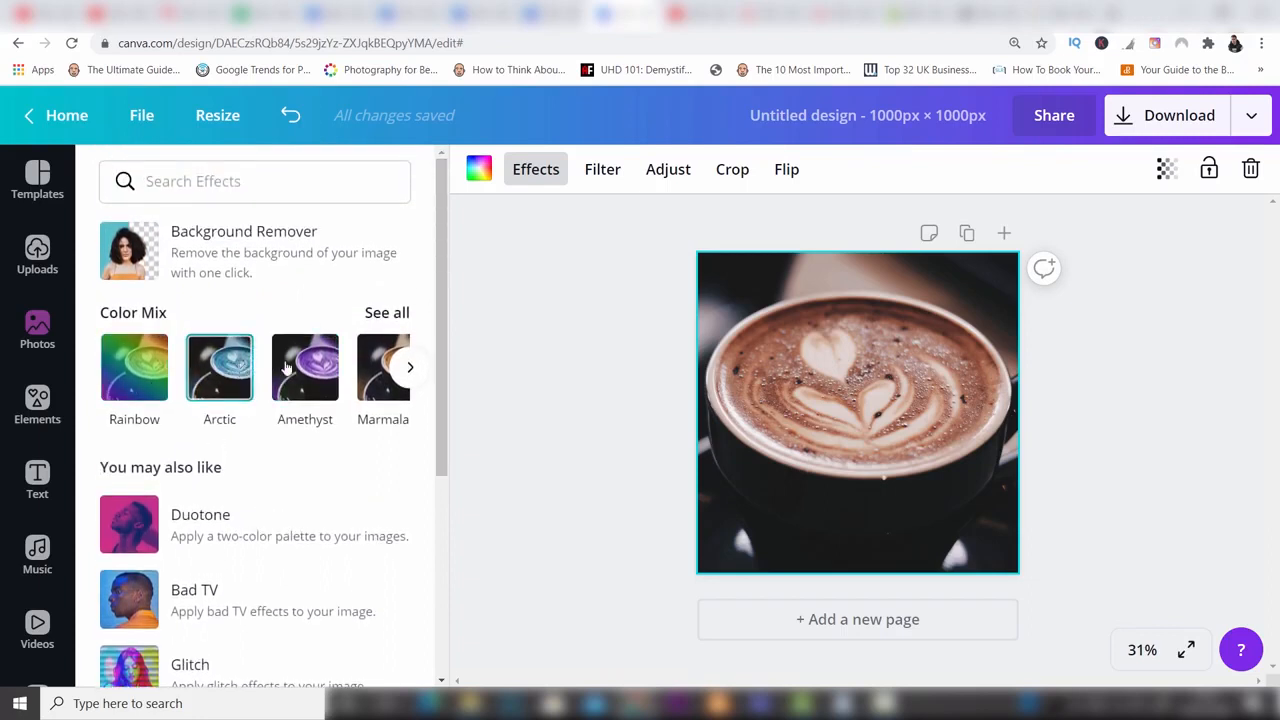
click(412, 367)
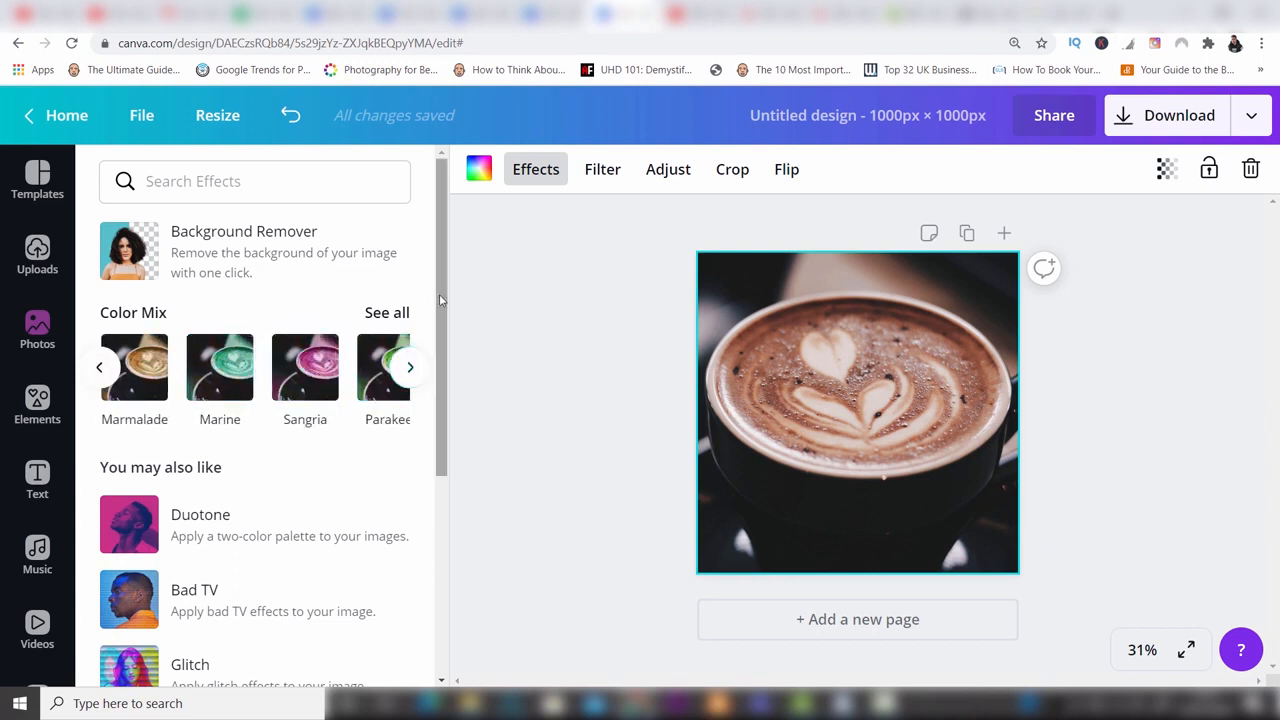
drag(441, 302, 441, 461)
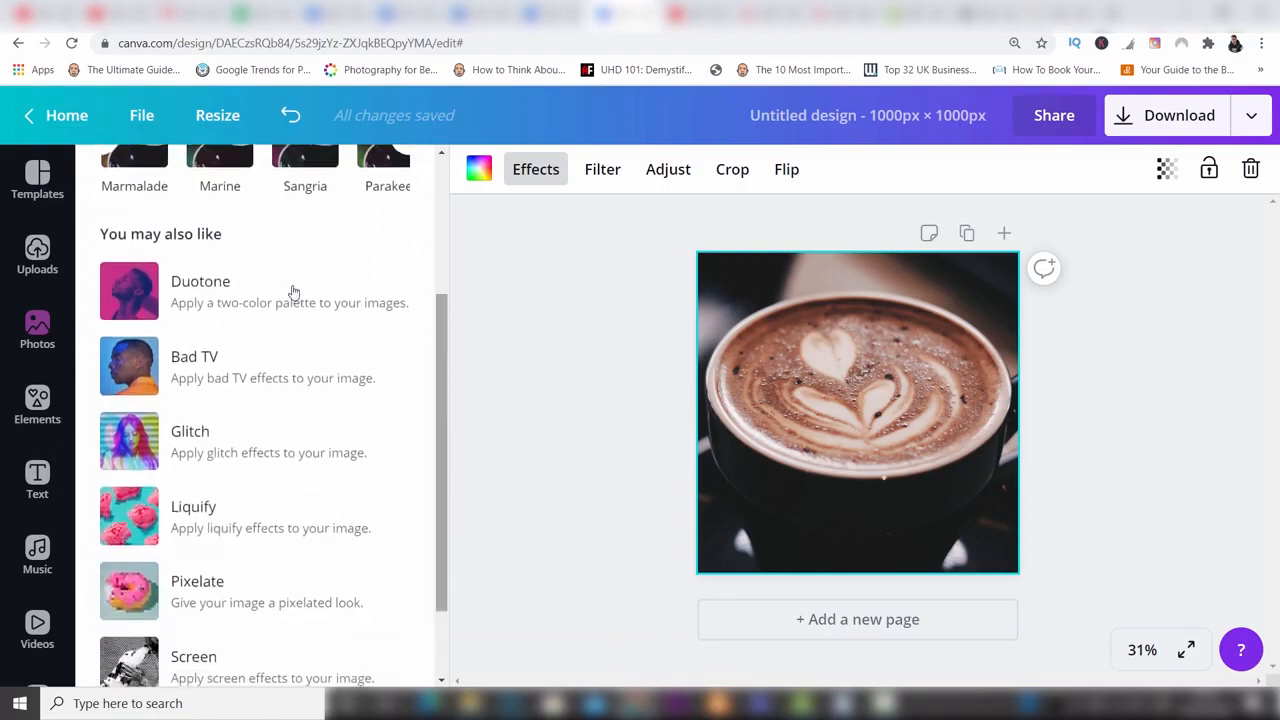
drag(443, 366, 437, 230)
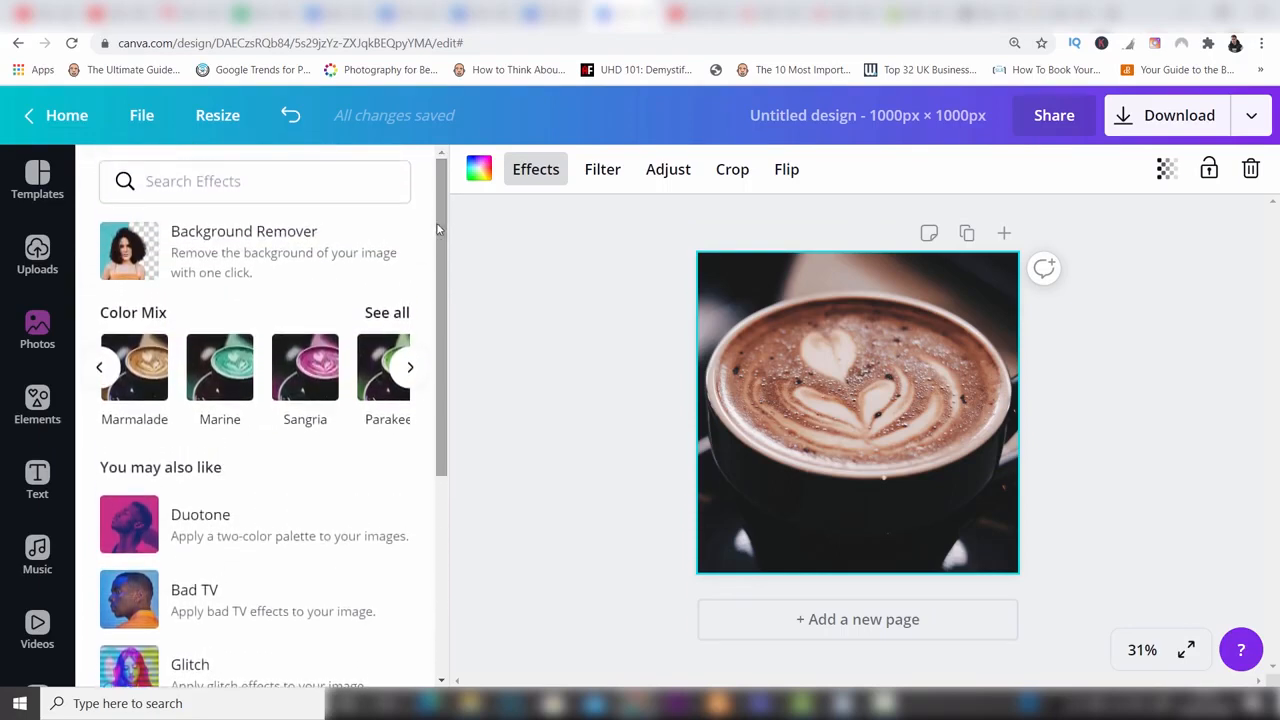
Try the Whimsical filter on the coffee photo, and replace it with the Street filter at intensity 52.
click(606, 168)
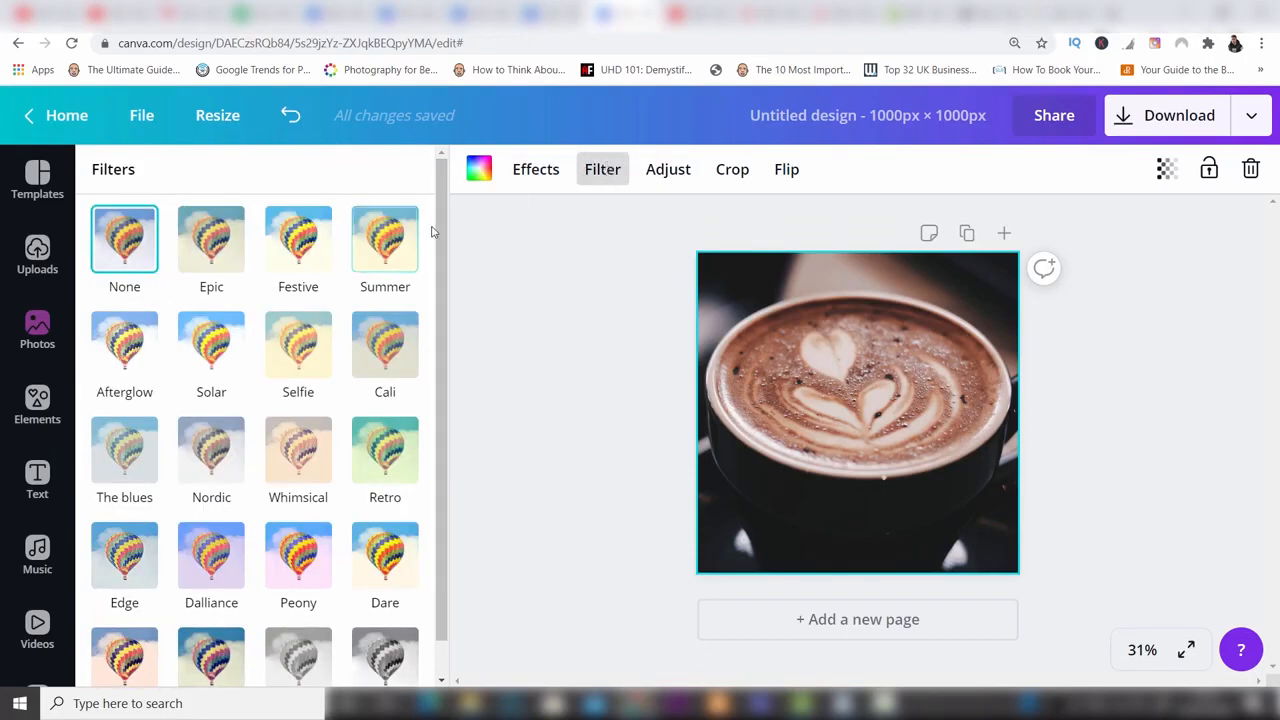
drag(440, 240, 438, 277)
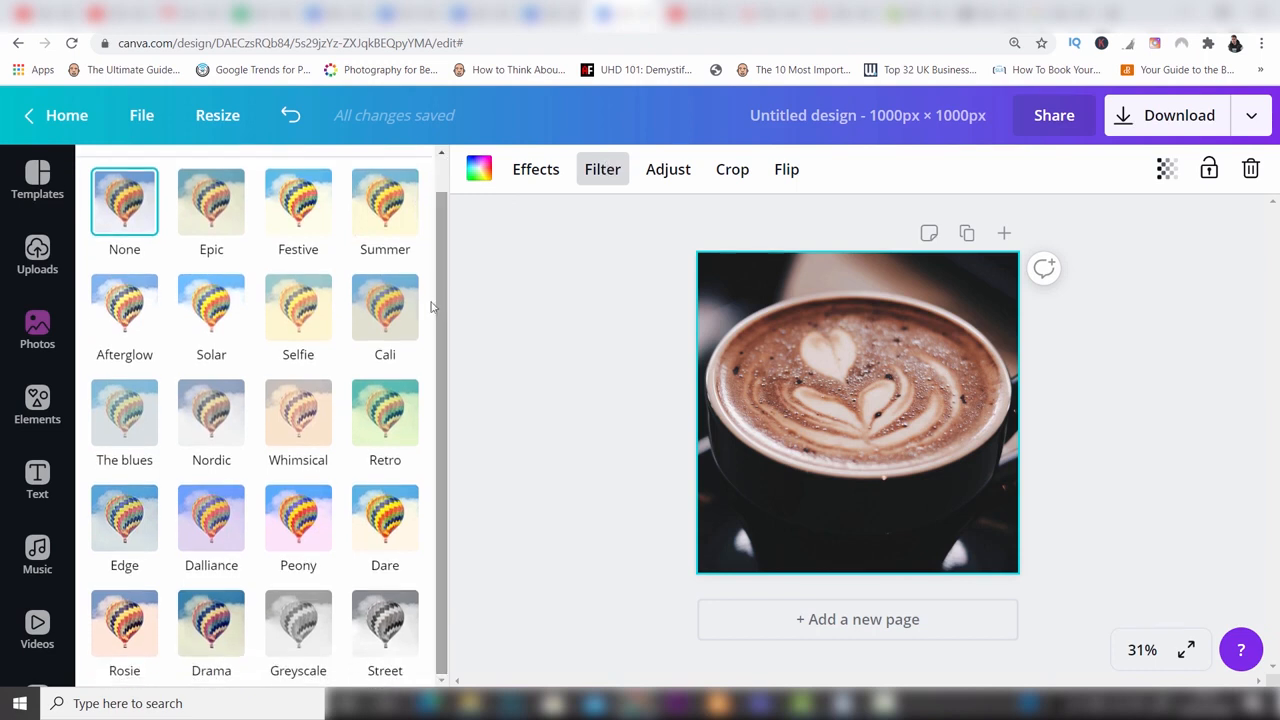
click(299, 425)
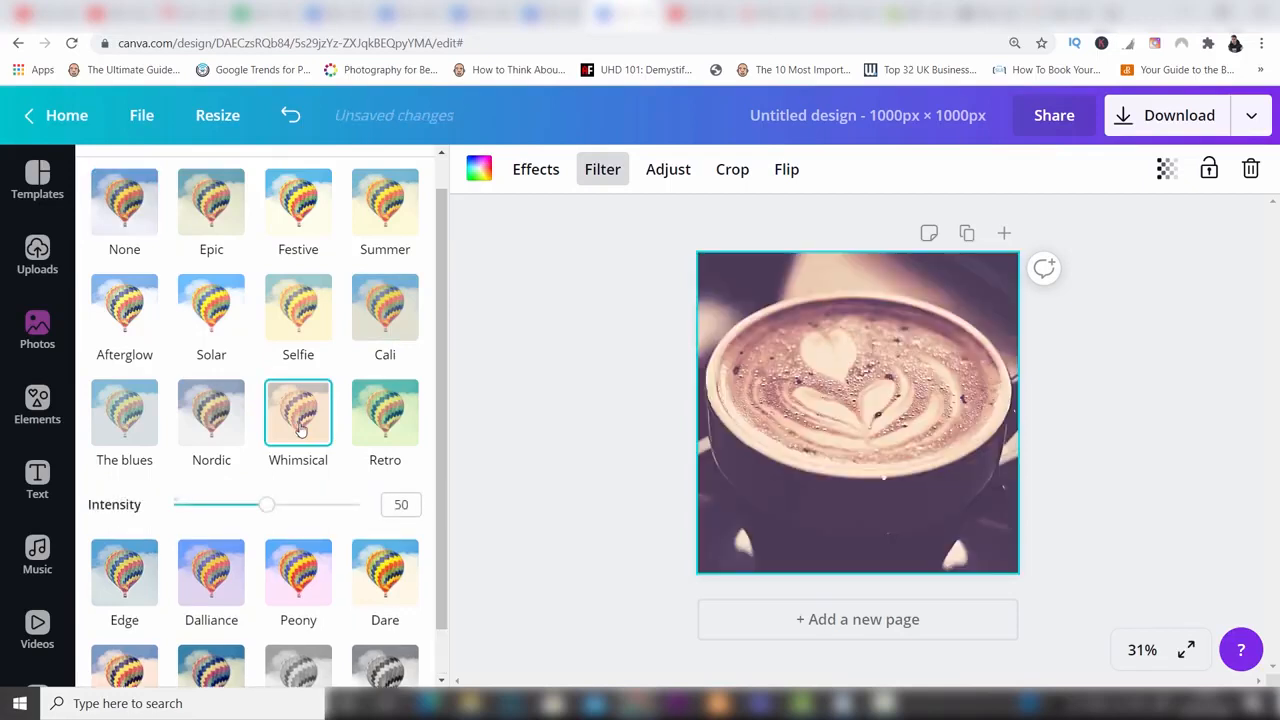
drag(439, 388, 439, 485)
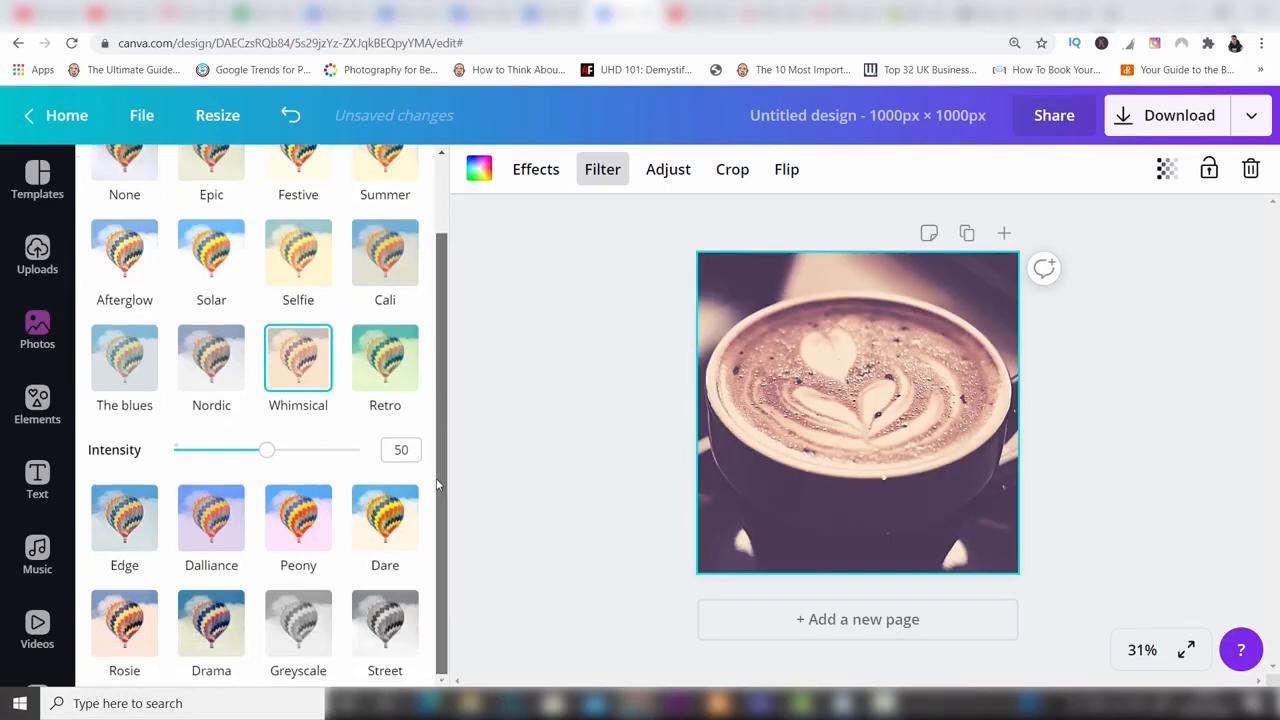
click(376, 637)
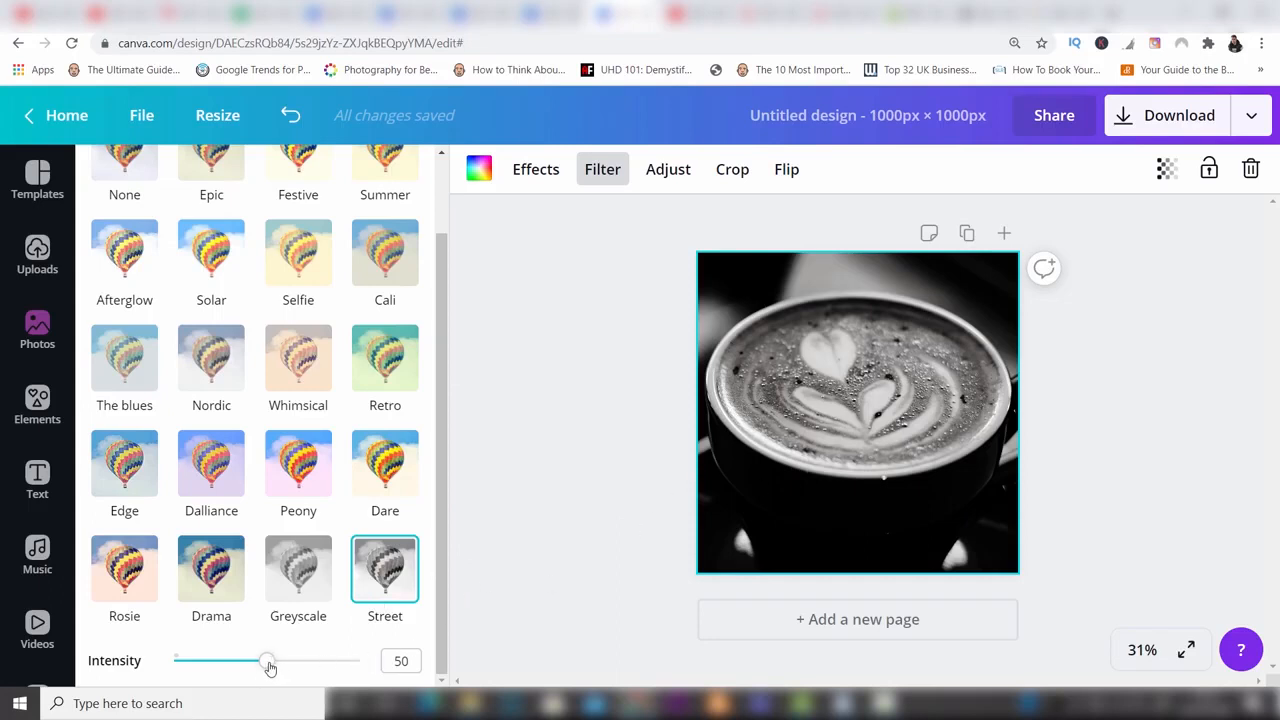
mouse_move(268, 665)
mouse_down()
mouse_move(343, 660)
mouse_move(214, 664)
mouse_move(269, 660)
mouse_up()
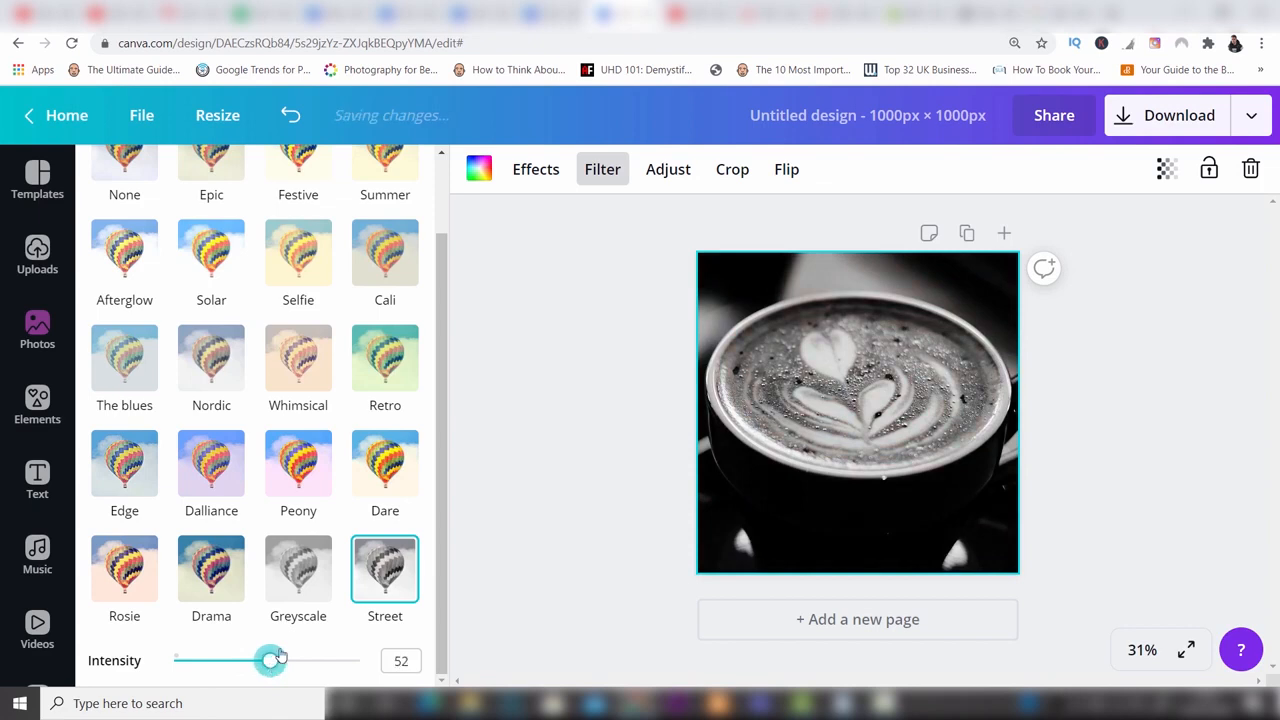
Adjust the coffee photo to brightness 0, contrast 30, tint 0 and blur -29.
click(683, 172)
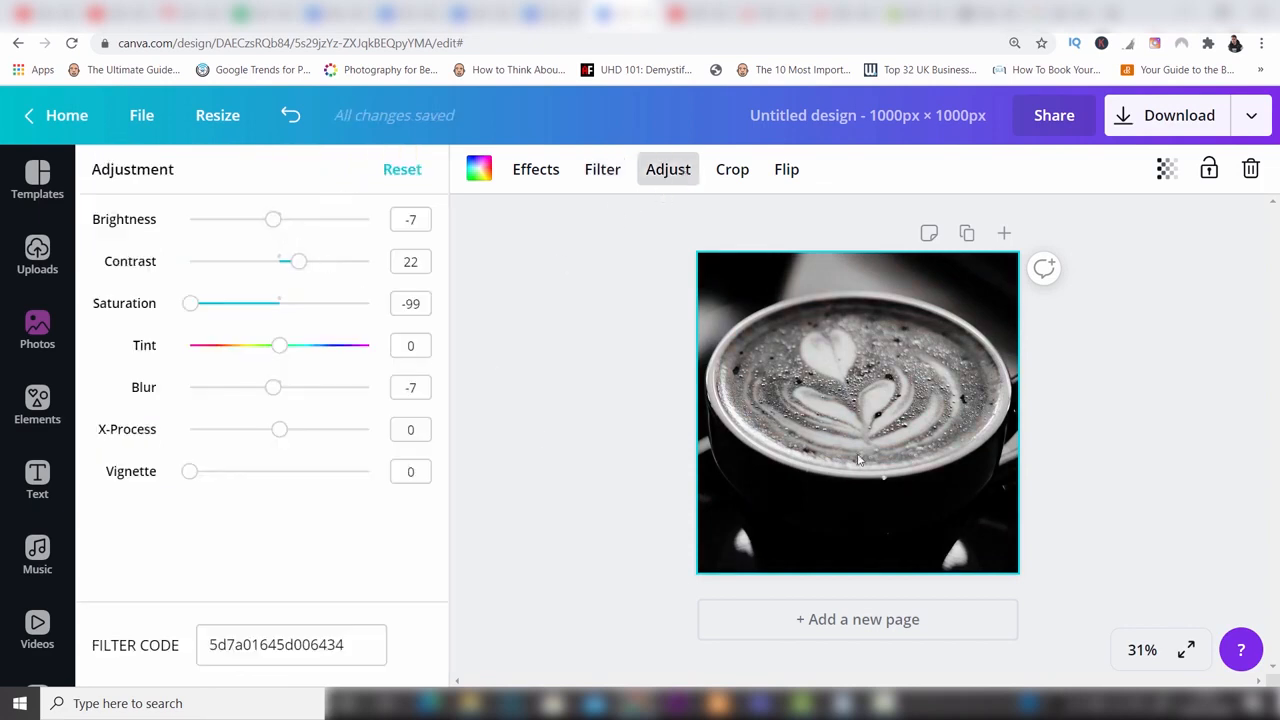
drag(274, 223, 307, 262)
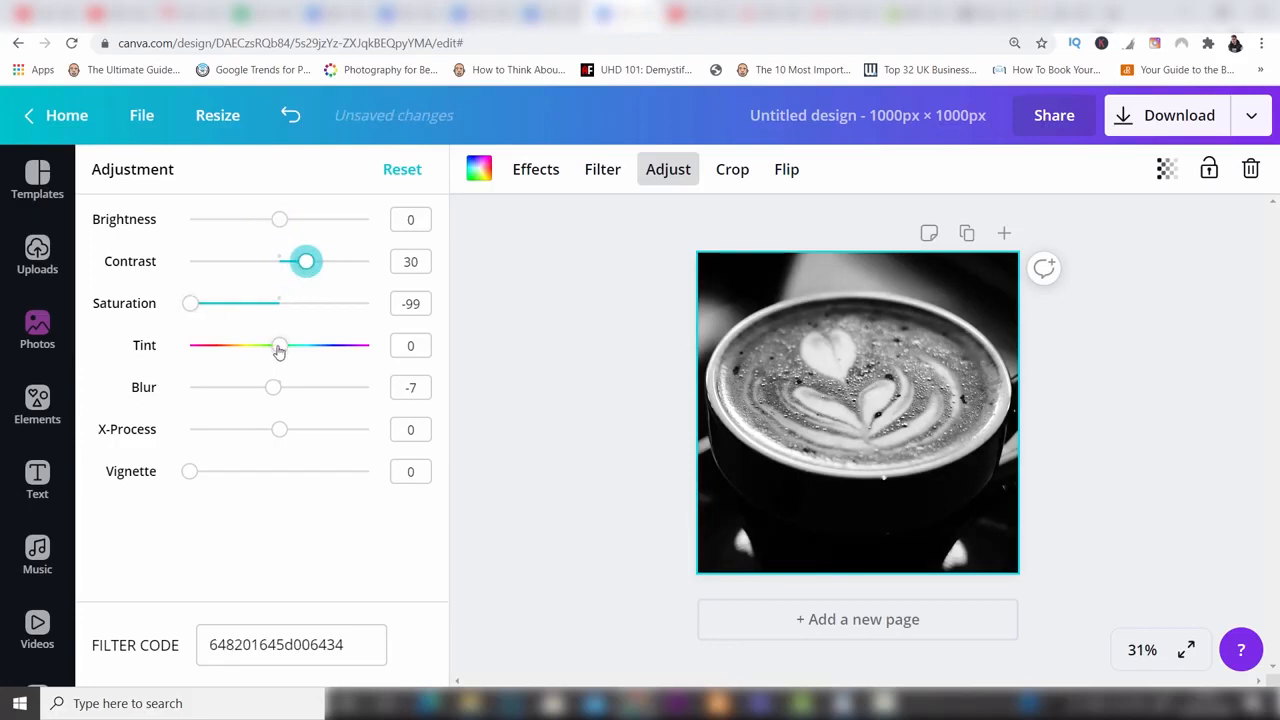
mouse_move(279, 347)
mouse_down()
mouse_move(297, 348)
mouse_move(266, 350)
mouse_move(281, 359)
mouse_up()
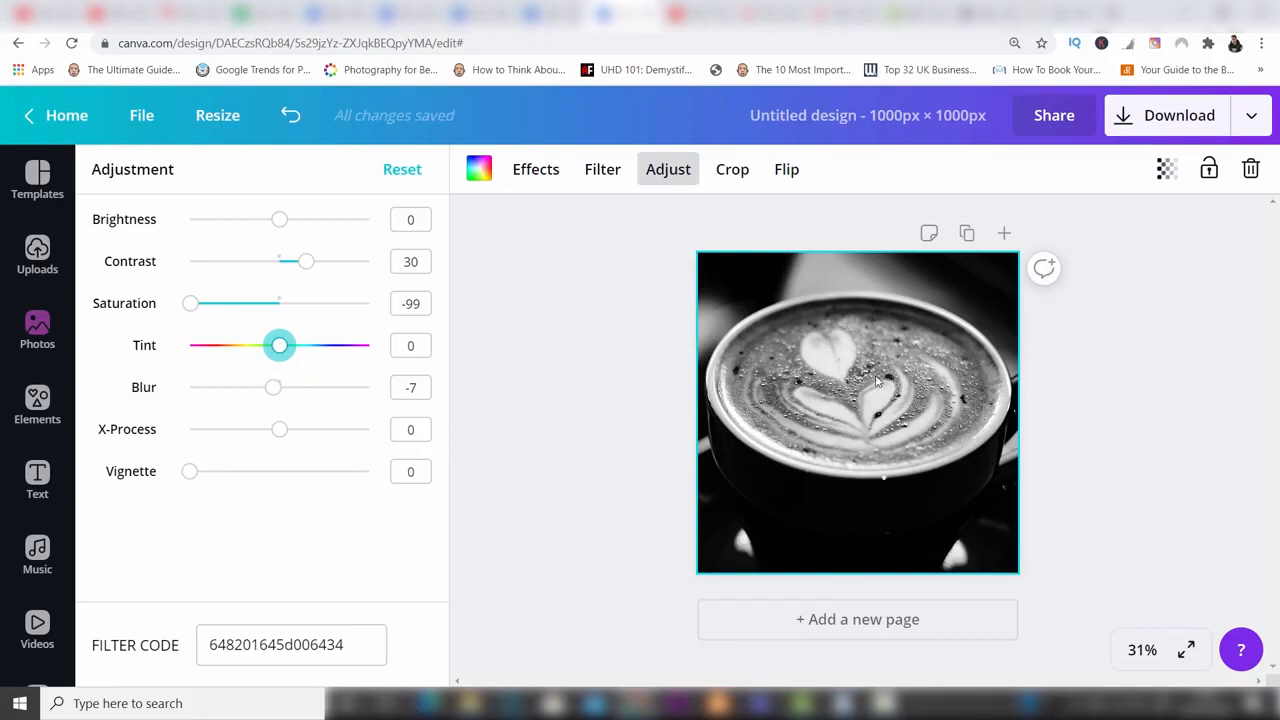
drag(273, 393, 254, 392)
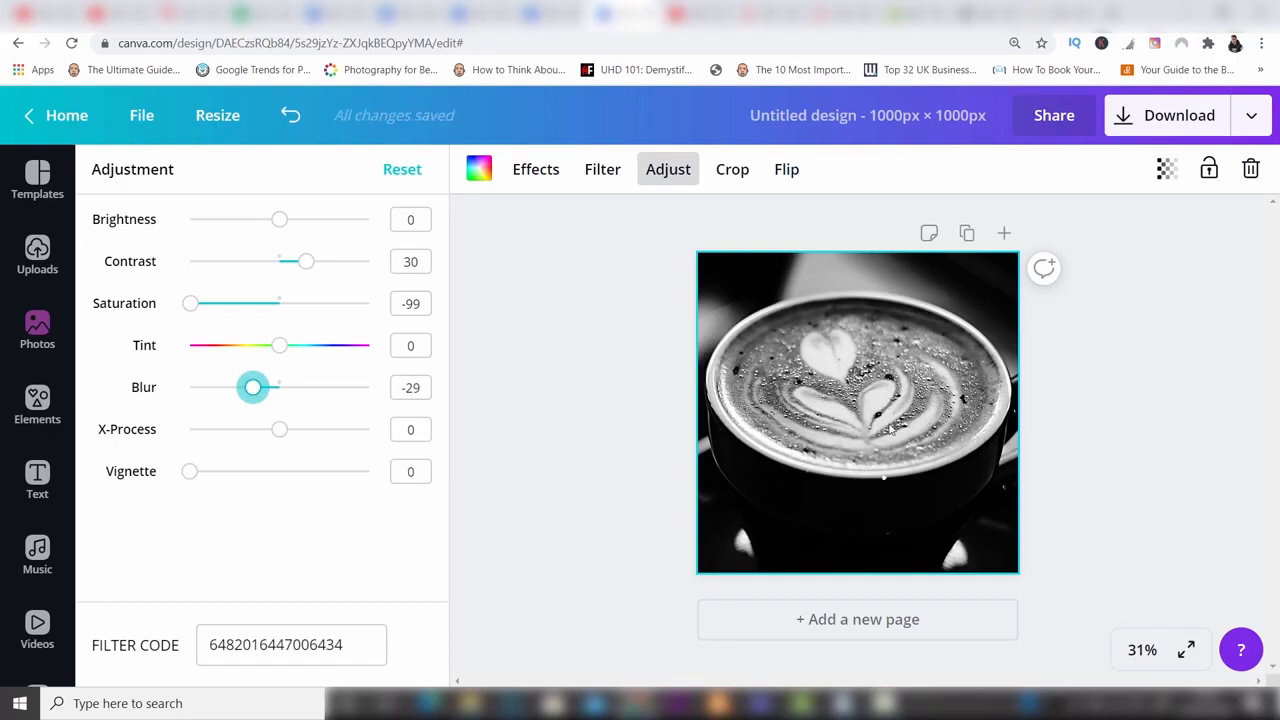
Check the coffee photo's crop area, and try flipping the photo horizontally and vertically, reversing each flip.
click(732, 169)
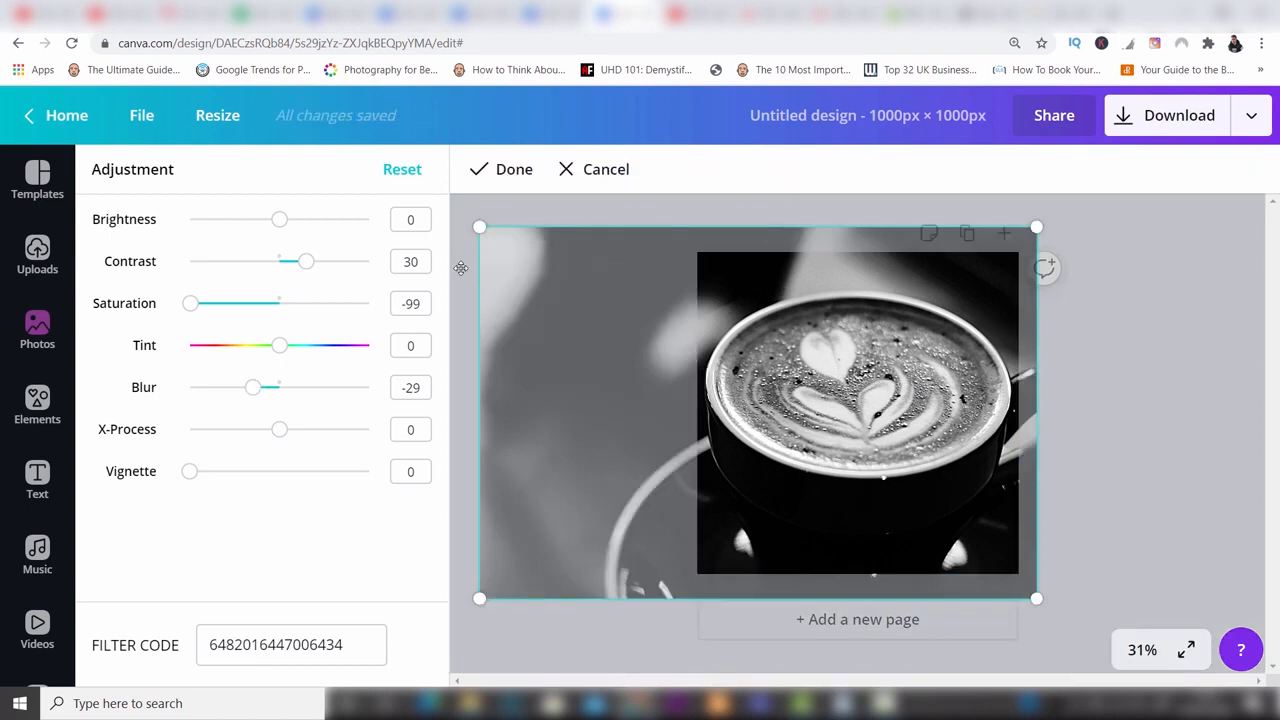
click(508, 177)
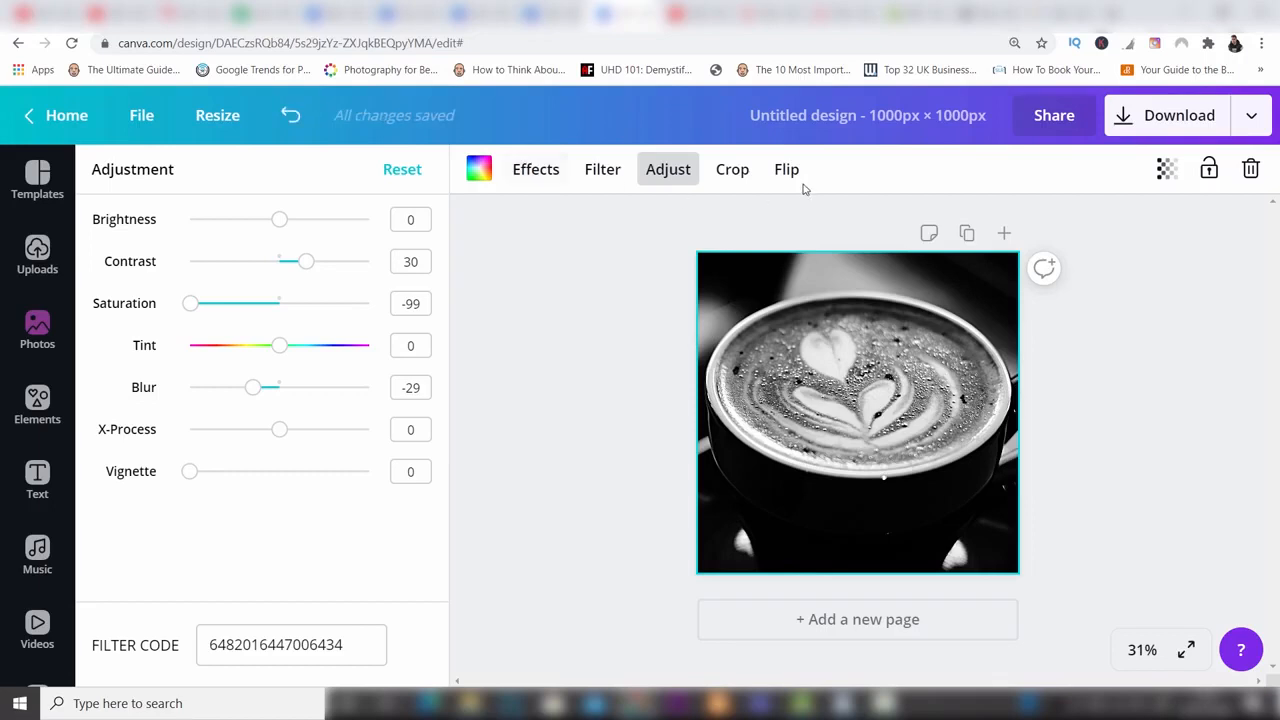
click(790, 175)
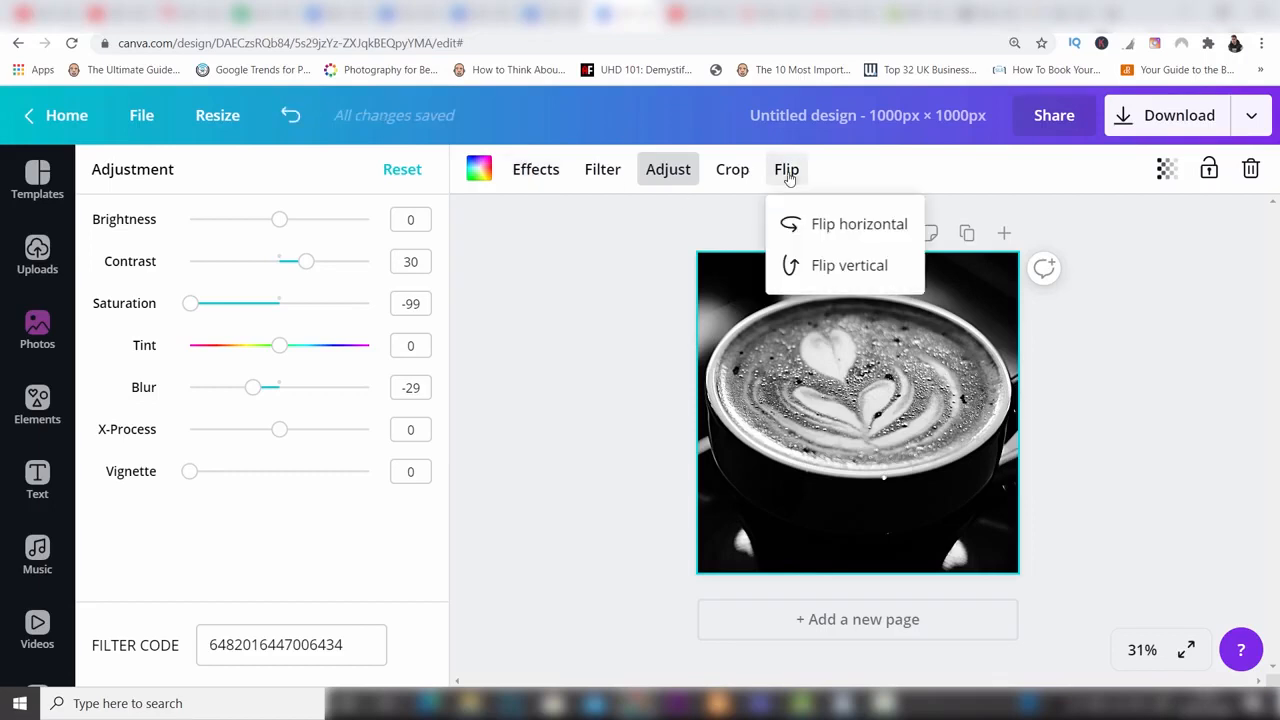
click(818, 224)
click(818, 224)
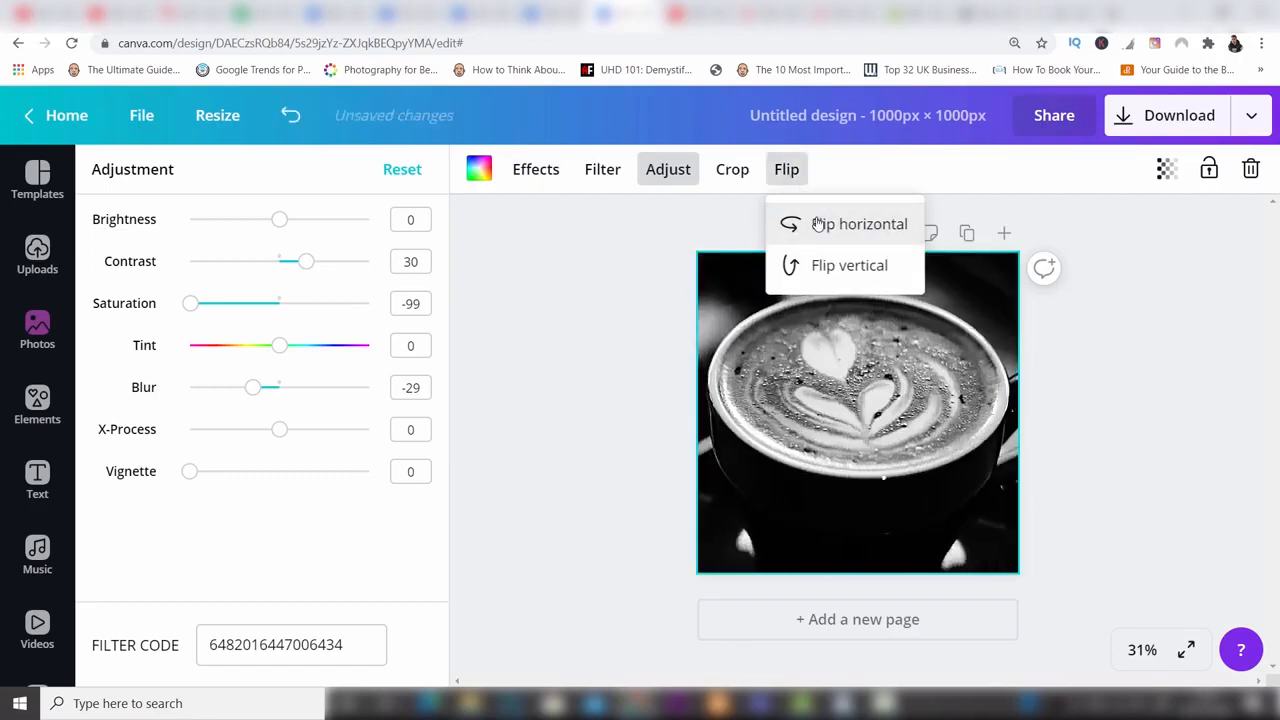
click(840, 265)
click(840, 265)
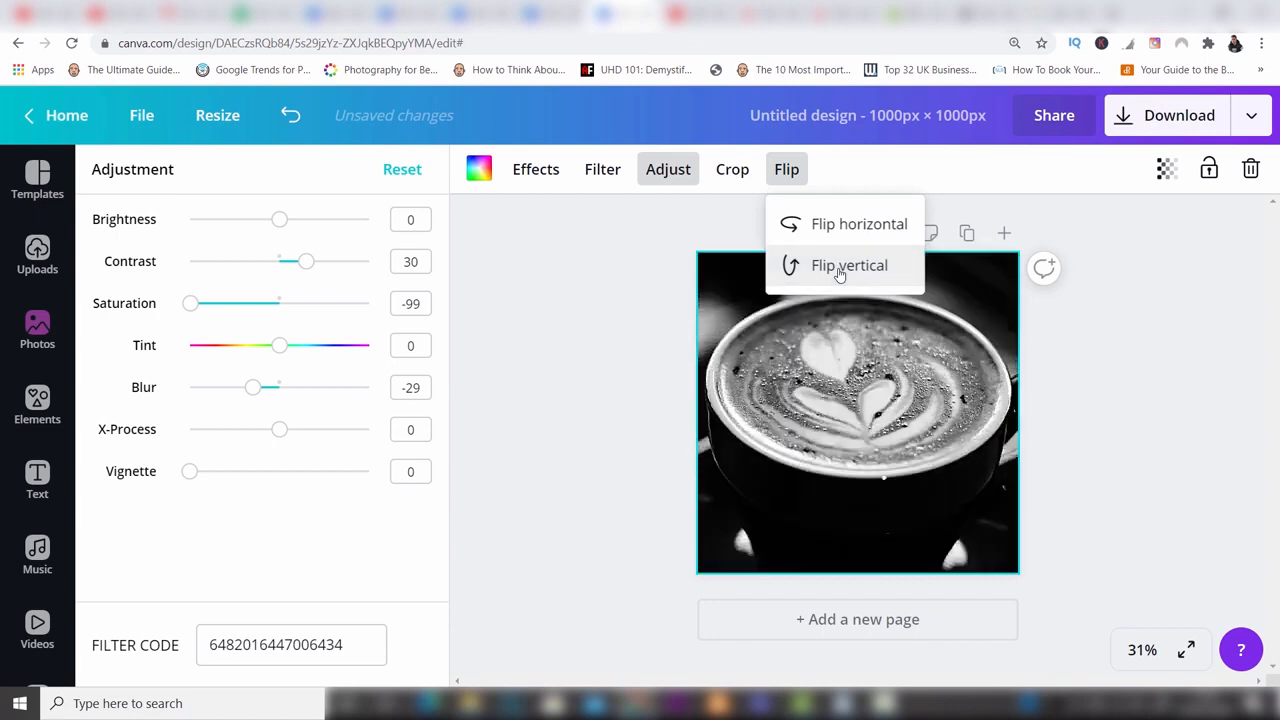
key(Escape)
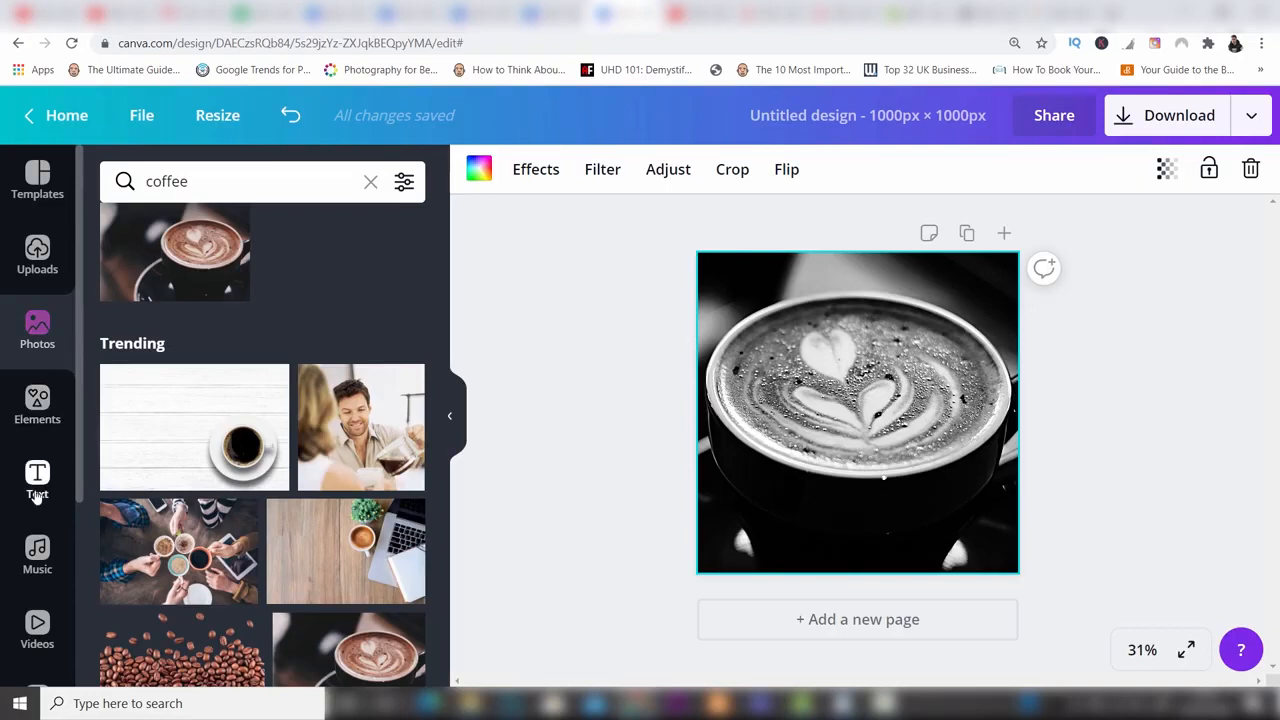
Browse the text styles and font combinations, and add the recently used "Will you be mine?" text to the page.
click(36, 490)
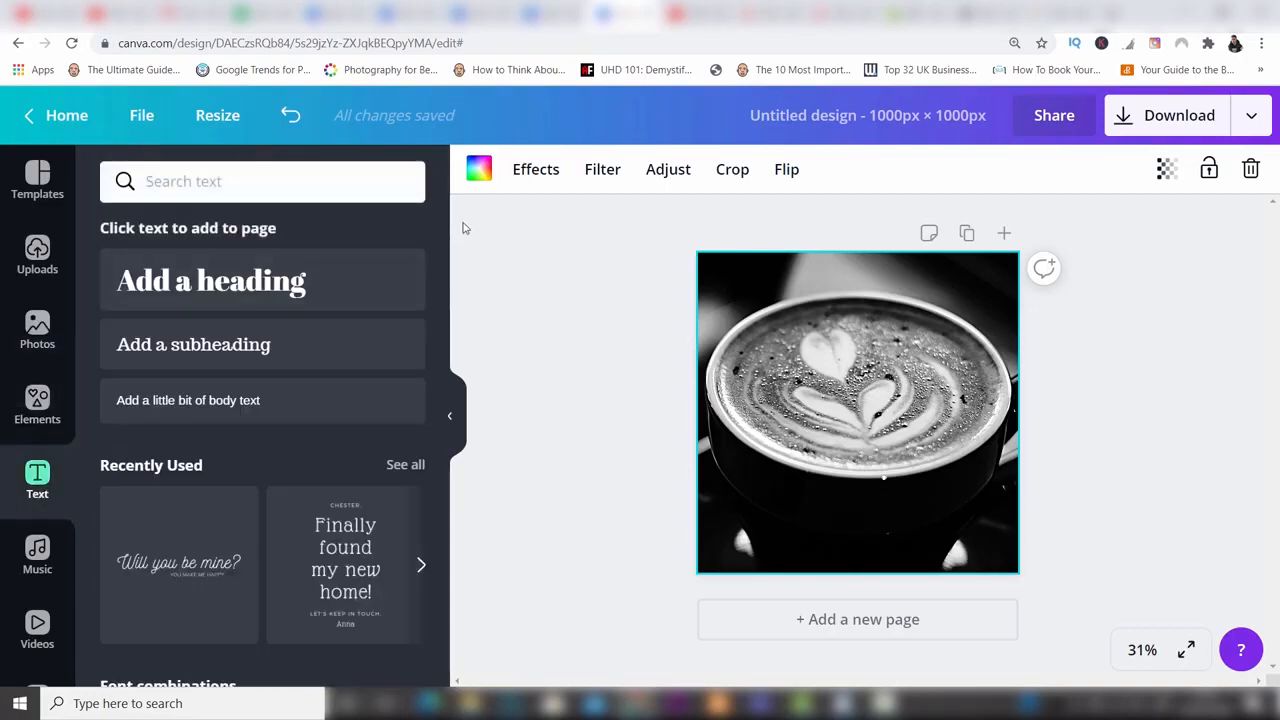
drag(446, 222, 441, 264)
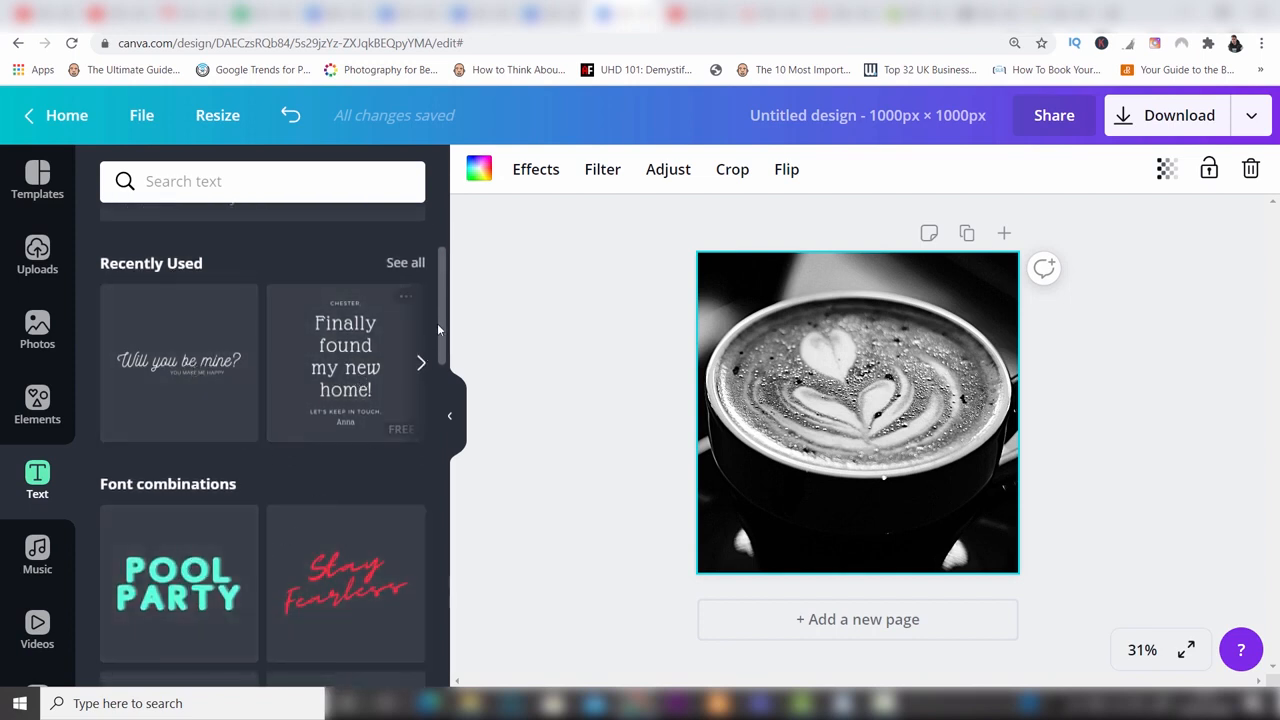
scroll(444, 337, down, 1)
scroll(444, 337, down, 3)
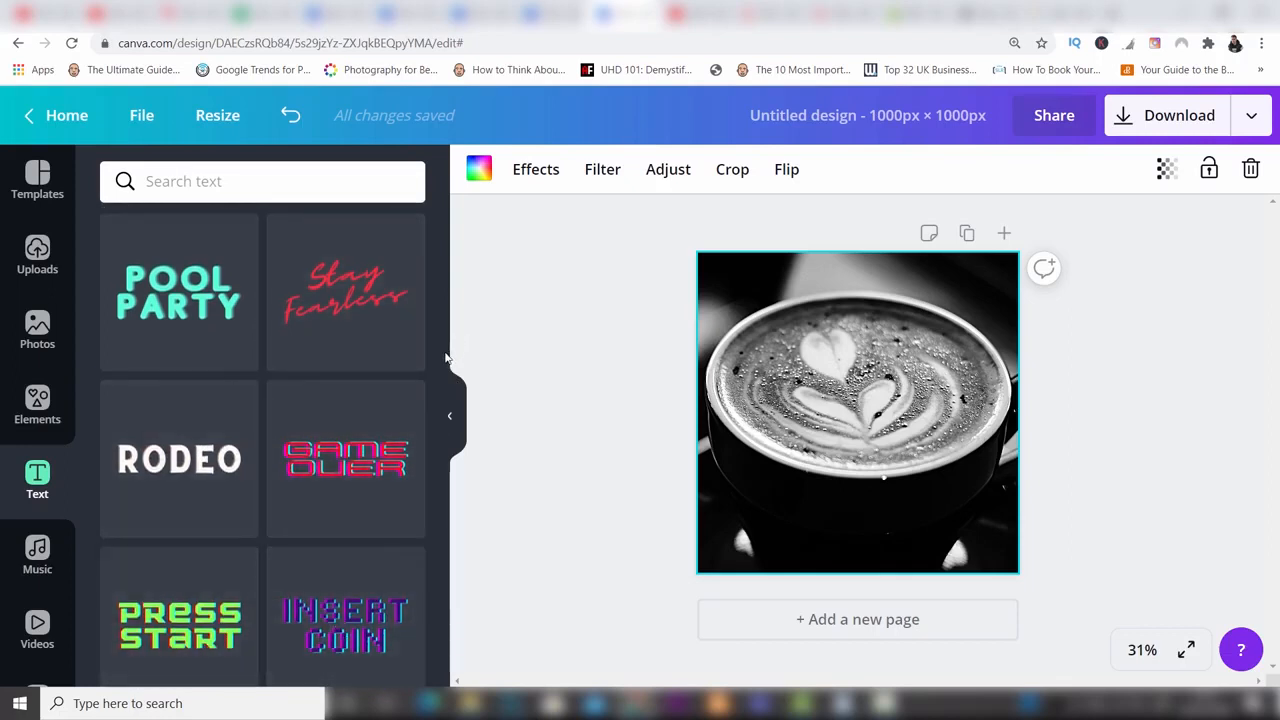
drag(445, 362, 443, 268)
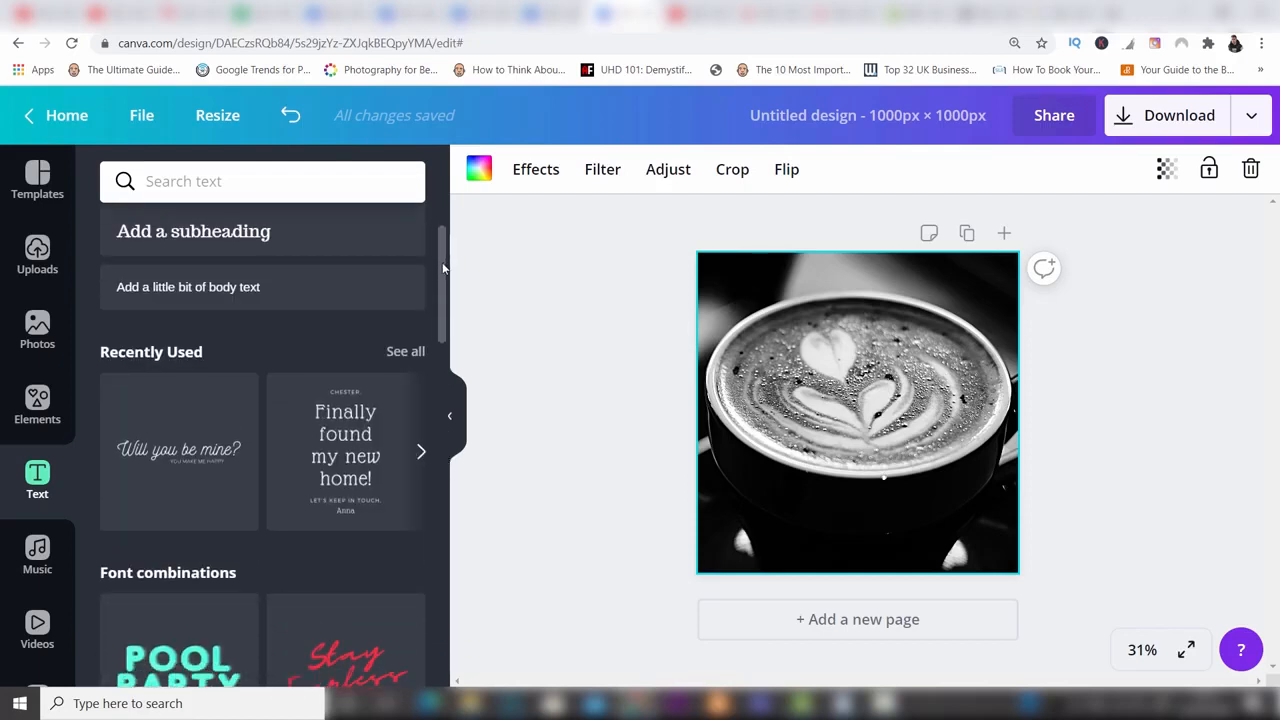
click(182, 421)
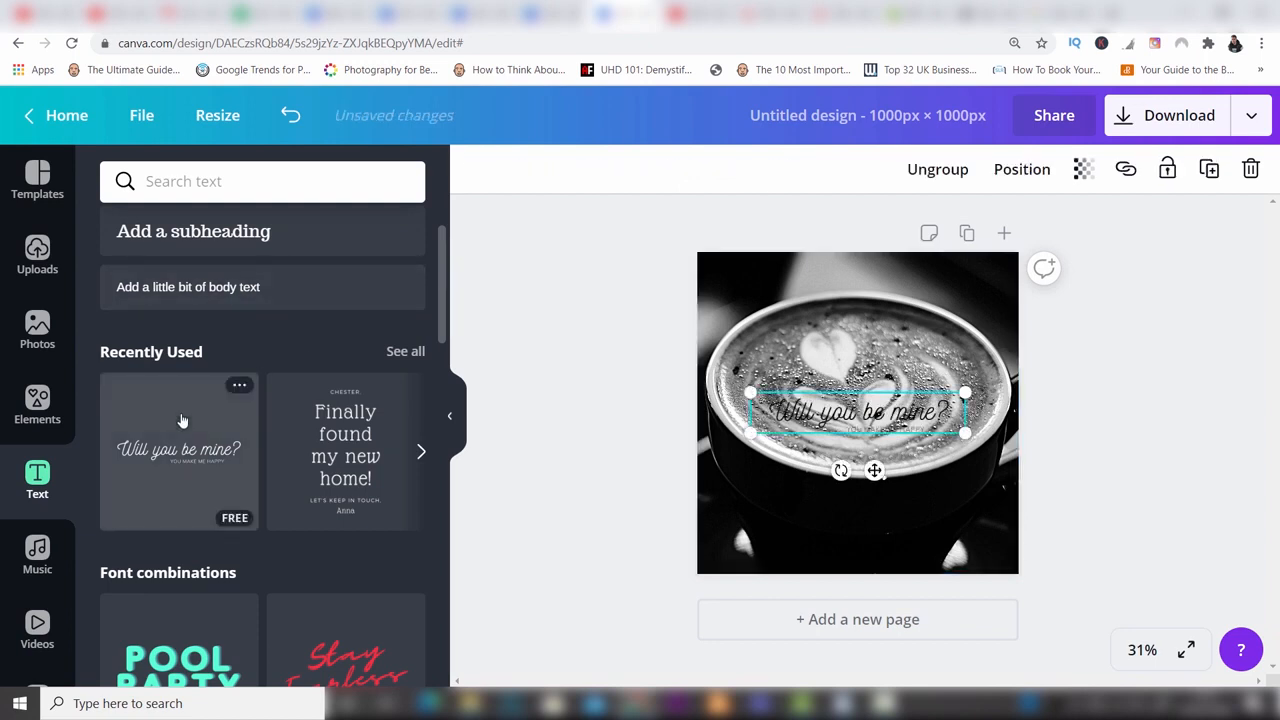
Delete the small "You make me happy" wording under the "Will you be mine?" heading.
click(904, 438)
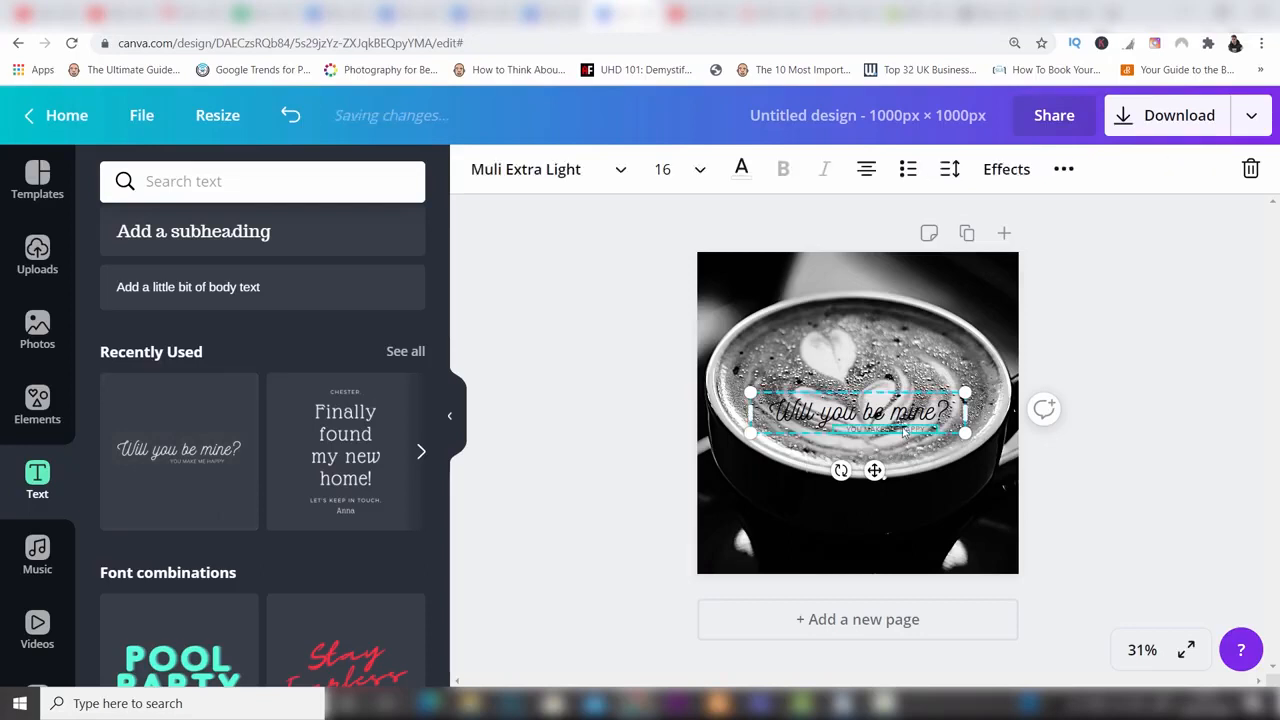
click(904, 438)
key(BackSpace)
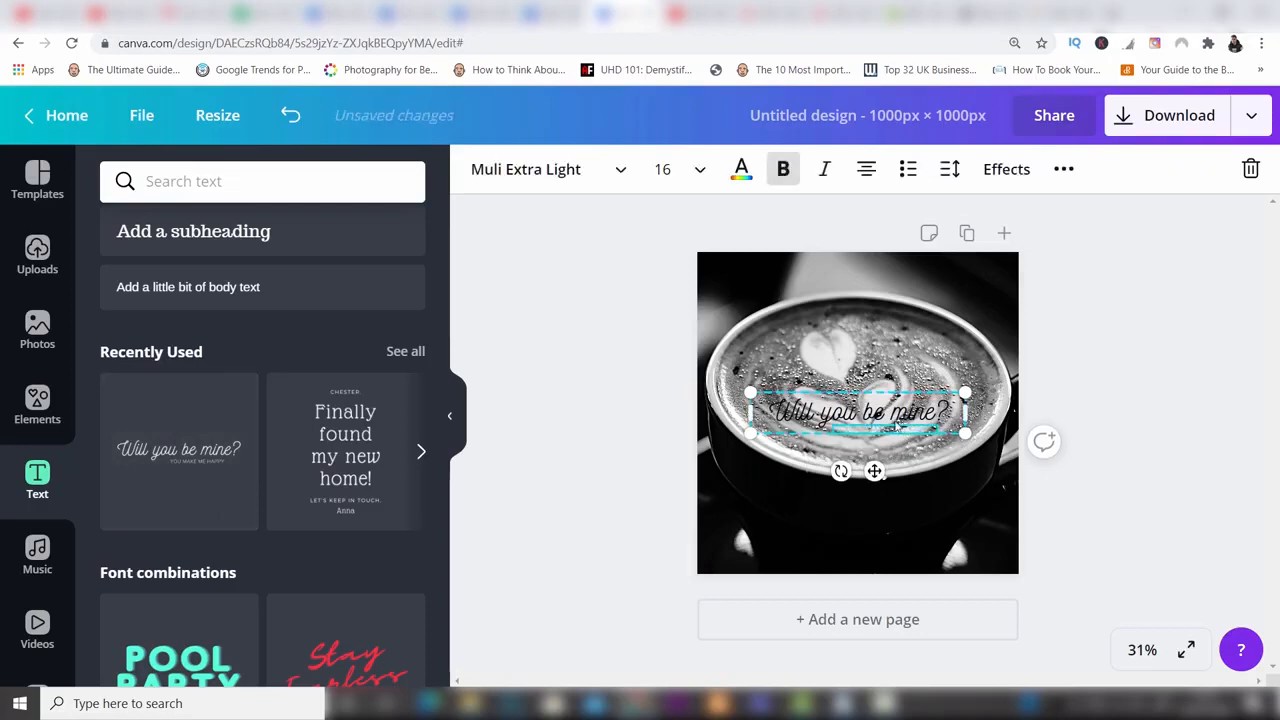
Replace the heading with "Only The Best Beans" and widen its text box so the wording fits on one line.
click(888, 418)
click(887, 417)
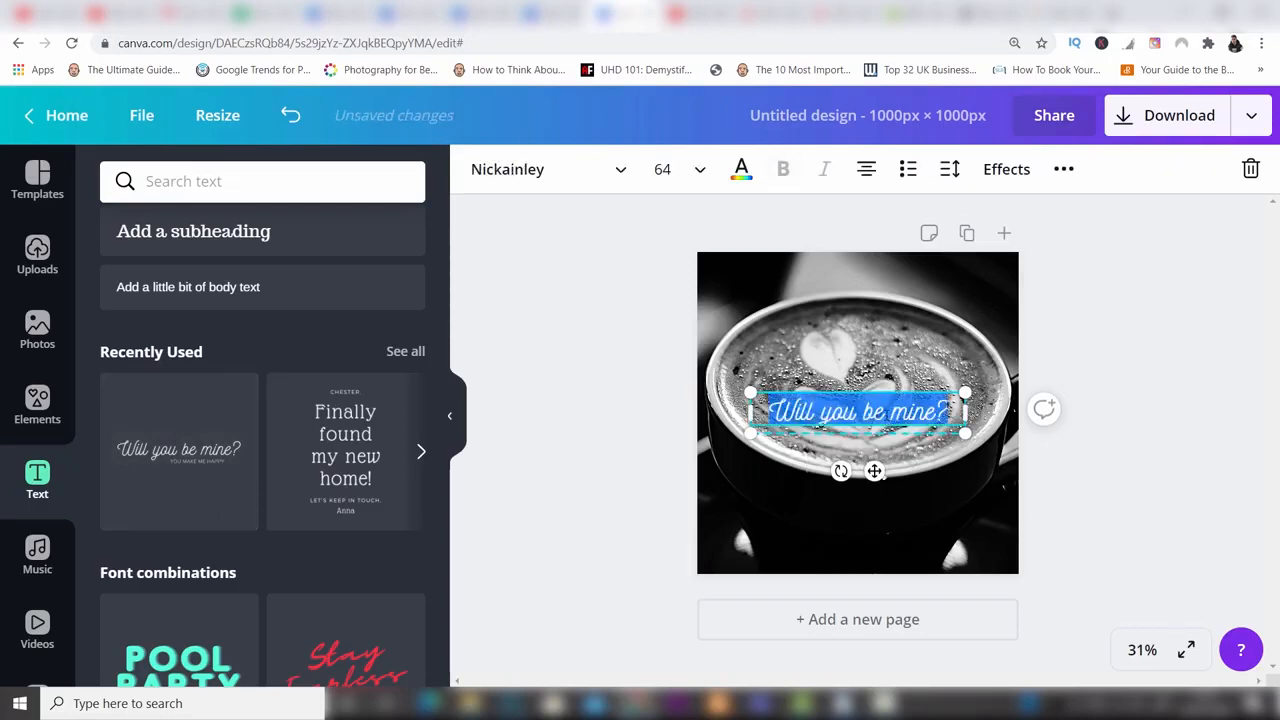
text(On)
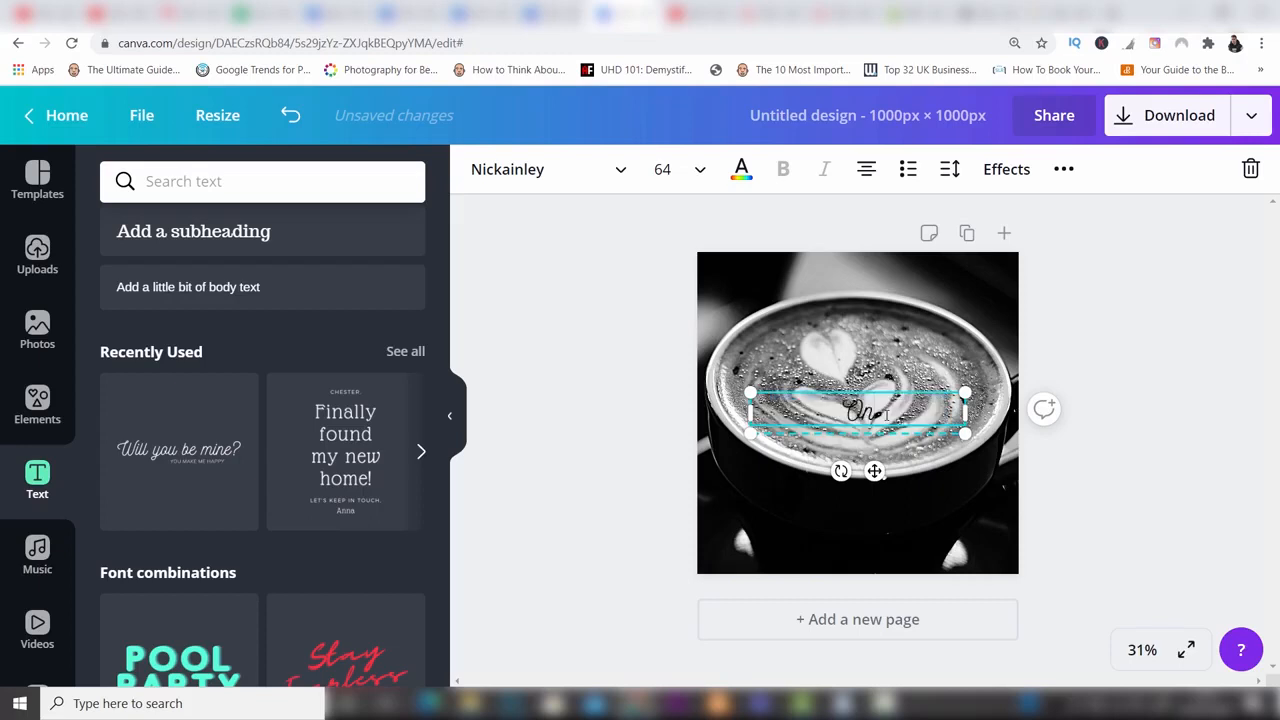
text(ly The Be)
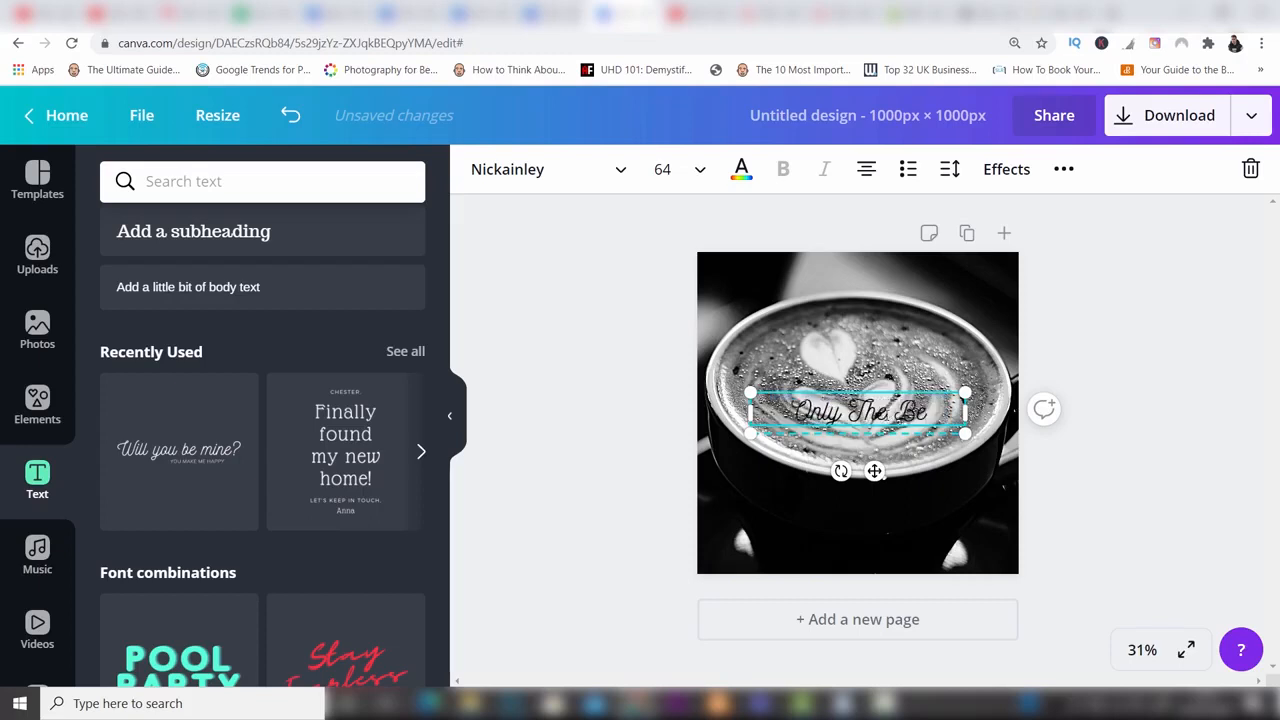
text(st Beans)
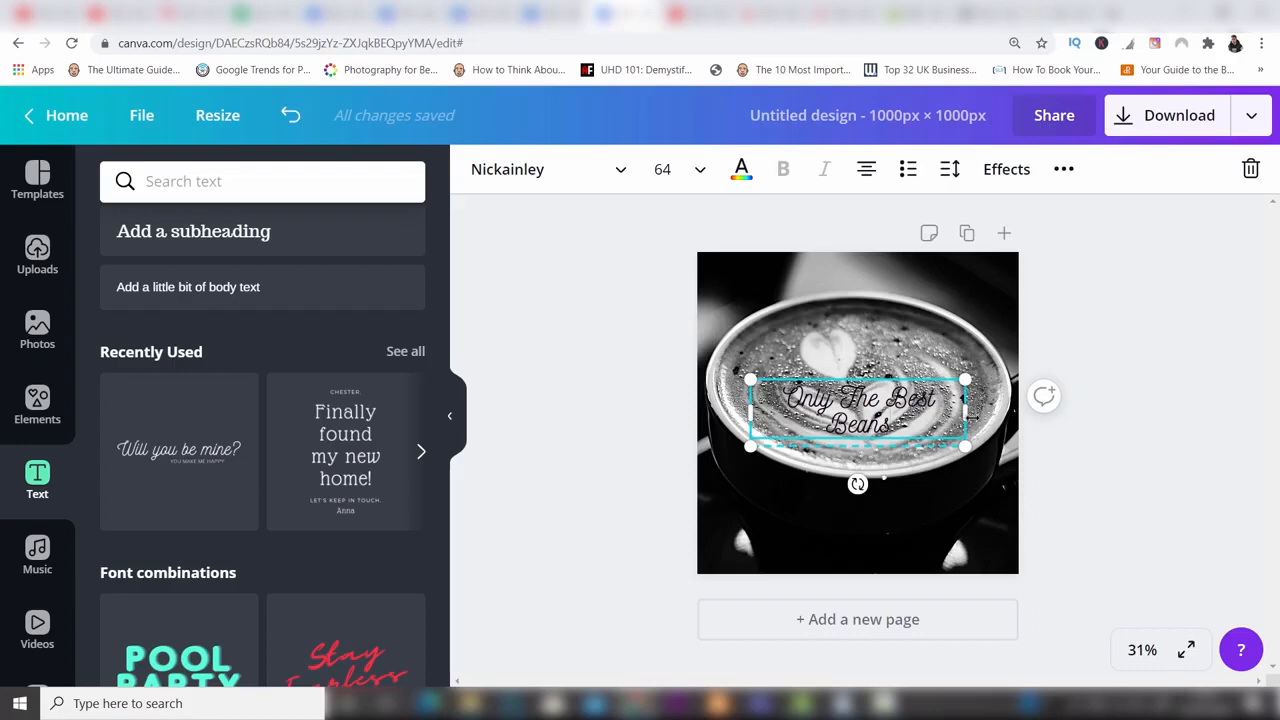
drag(970, 418, 979, 418)
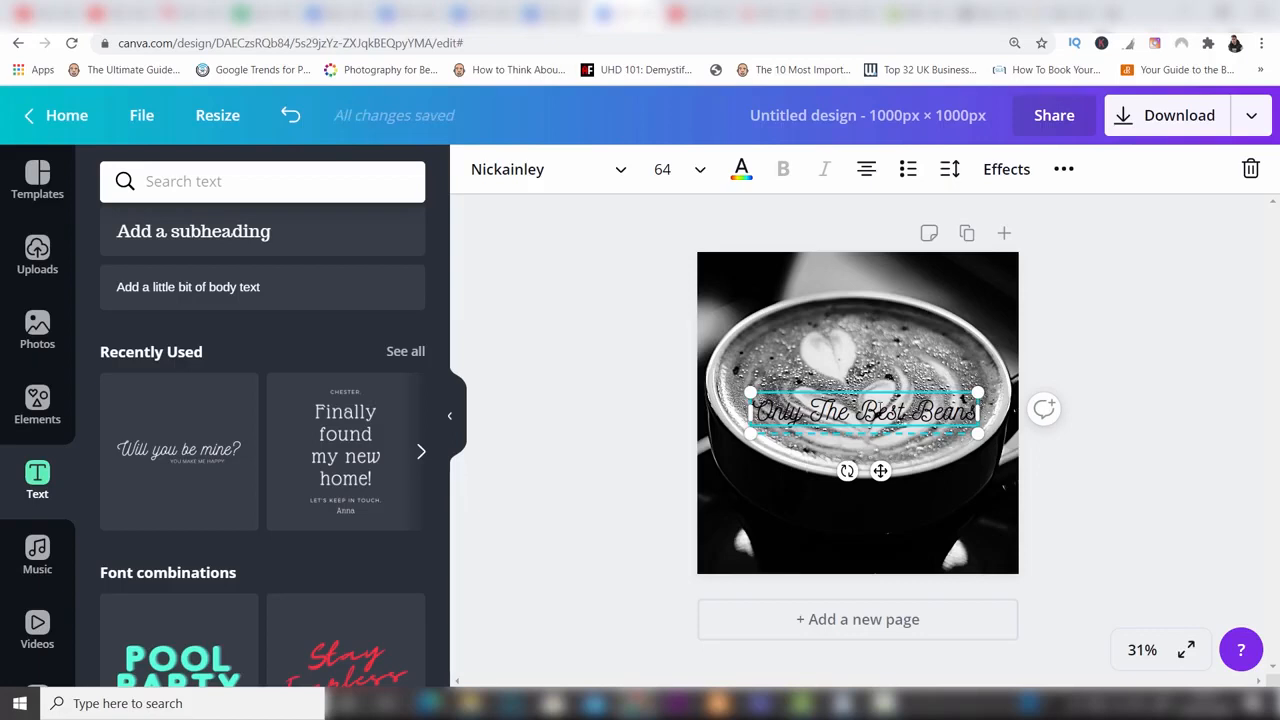
Select the whole "Only The Best Beans" caption and change its text colour to white.
double_click(881, 408)
click(881, 408)
double_click(881, 408)
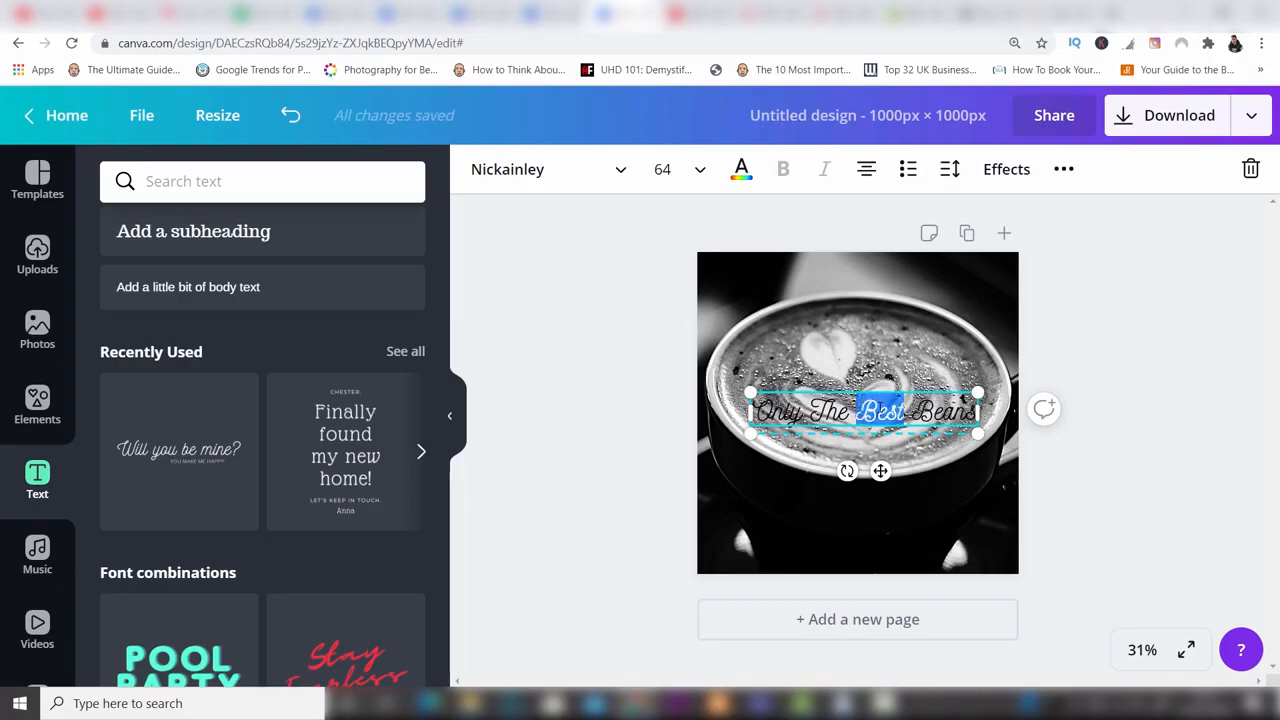
triple_click(881, 408)
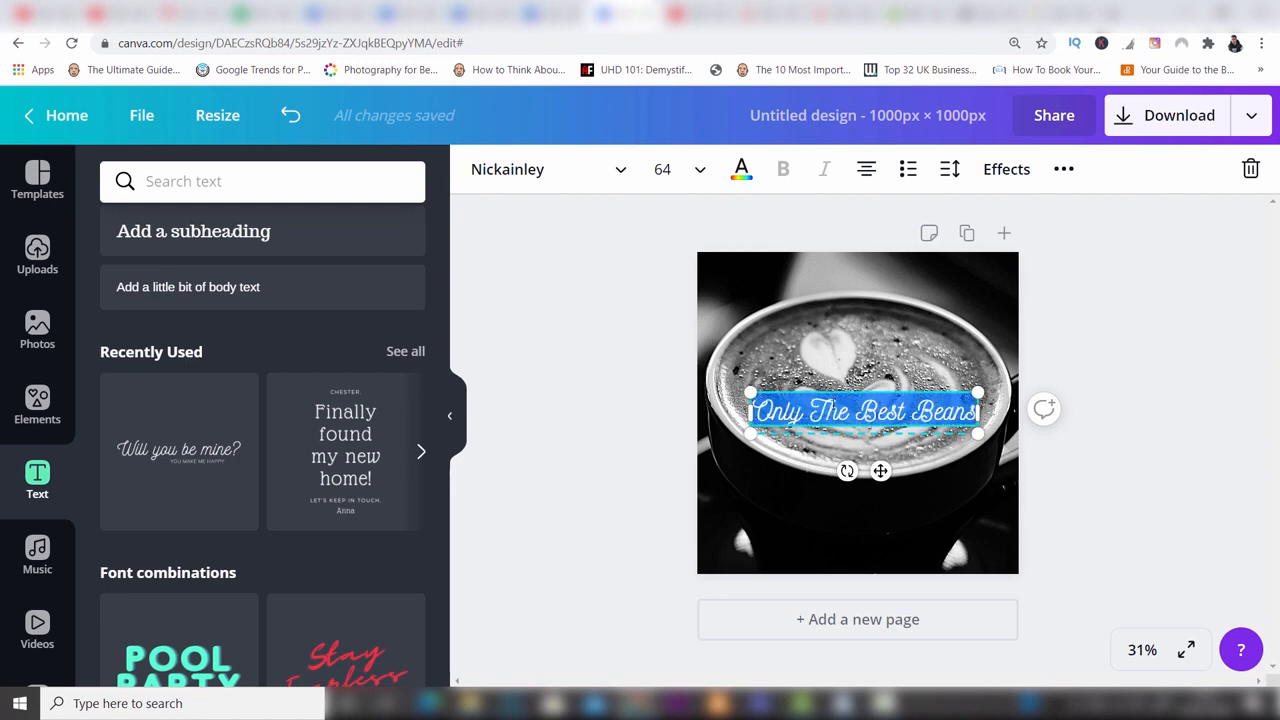
click(741, 172)
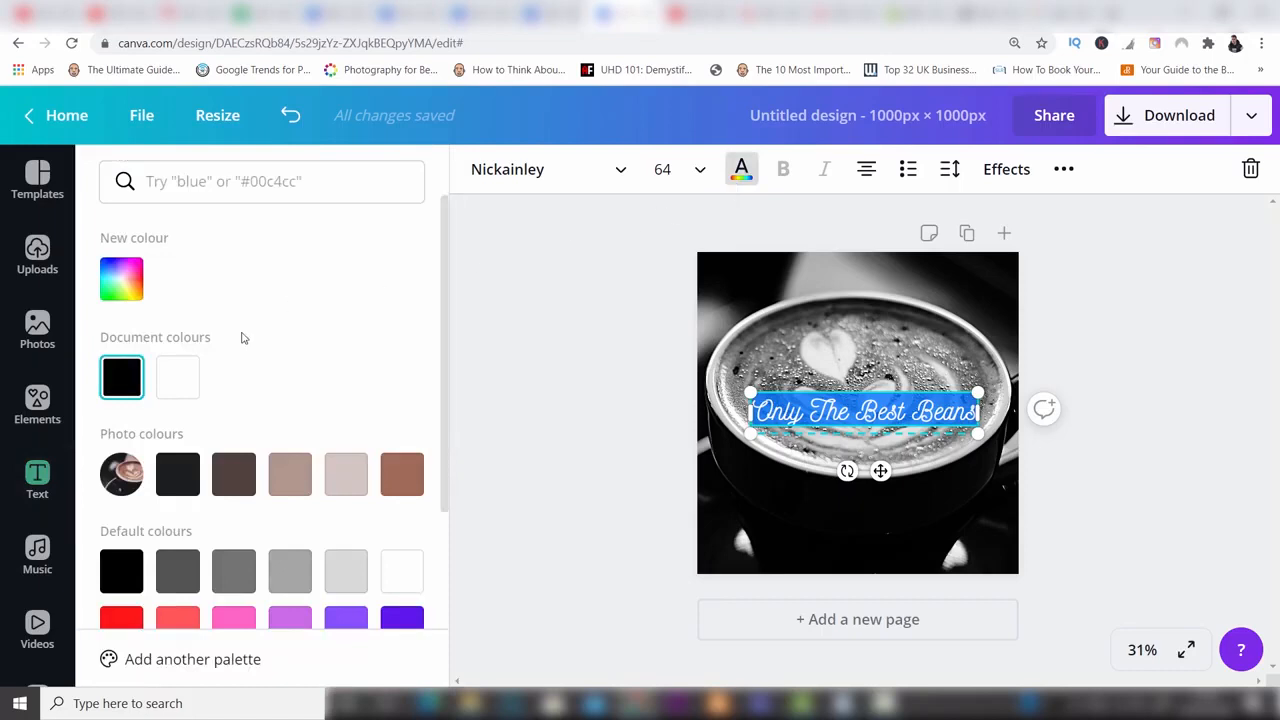
click(182, 377)
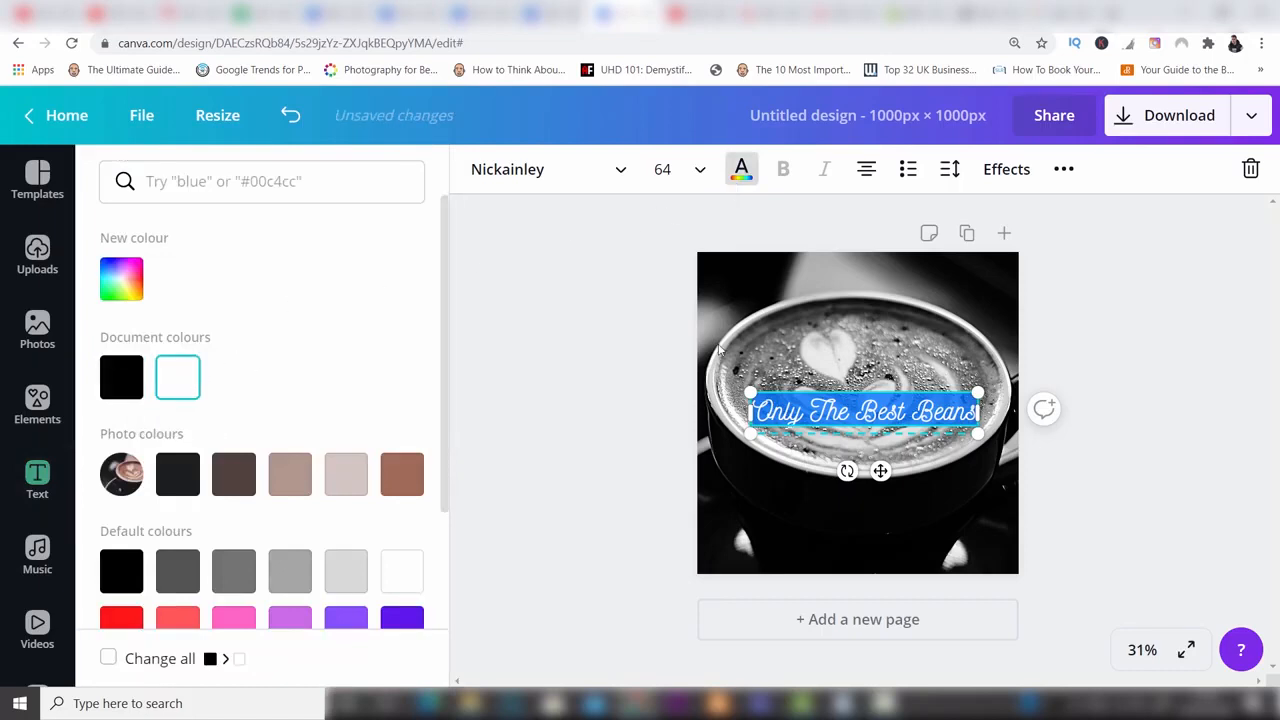
click(1075, 340)
click(1075, 340)
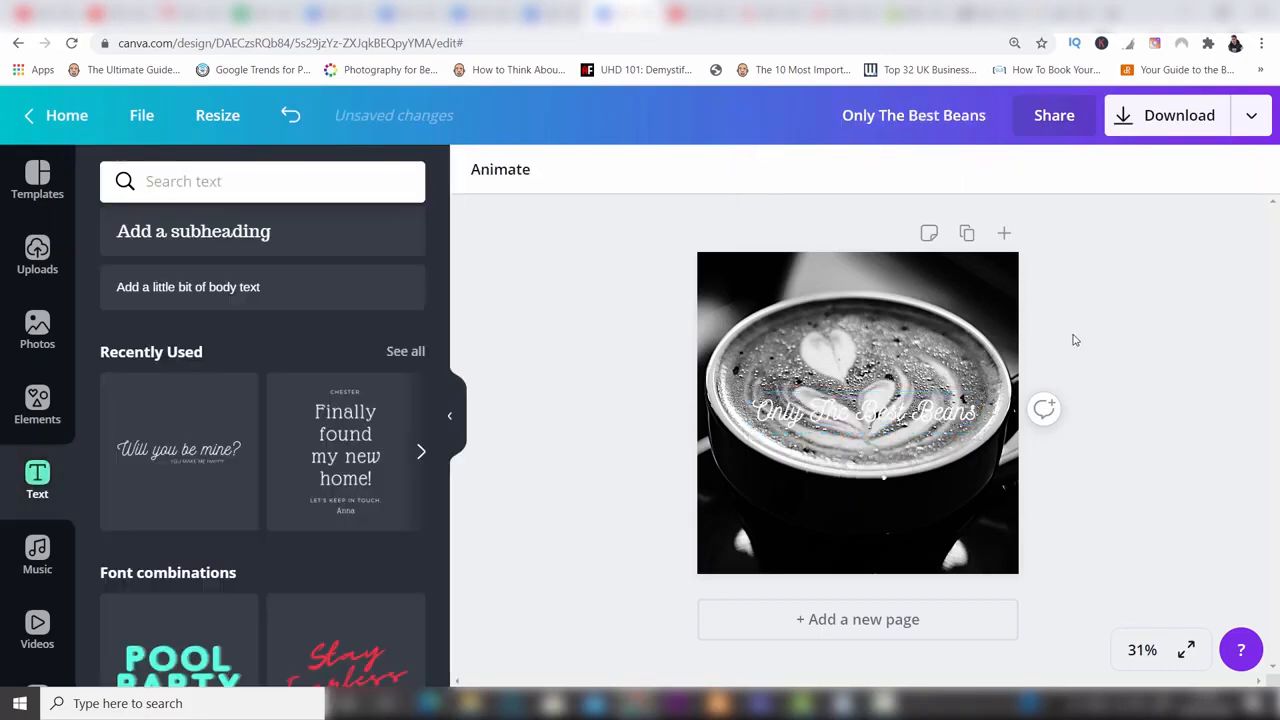
Move the white caption down to the lower edge of the coffee photo, centred horizontally.
click(896, 418)
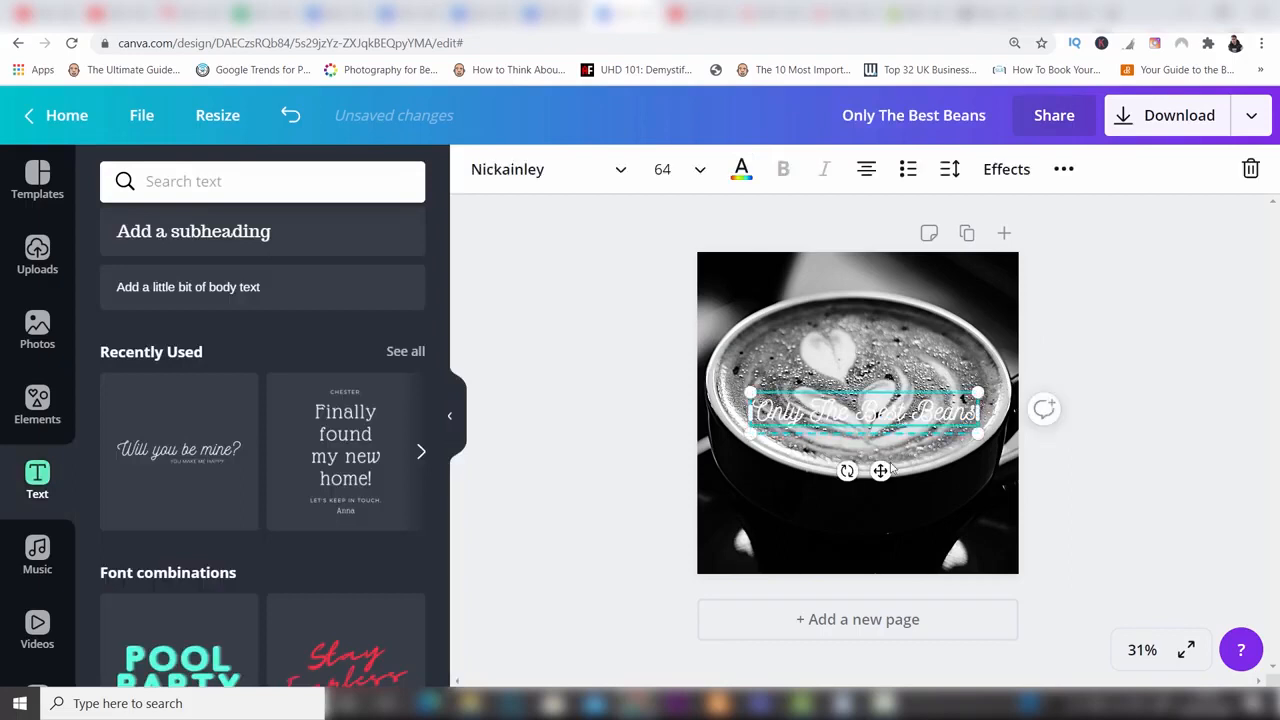
drag(896, 418, 885, 546)
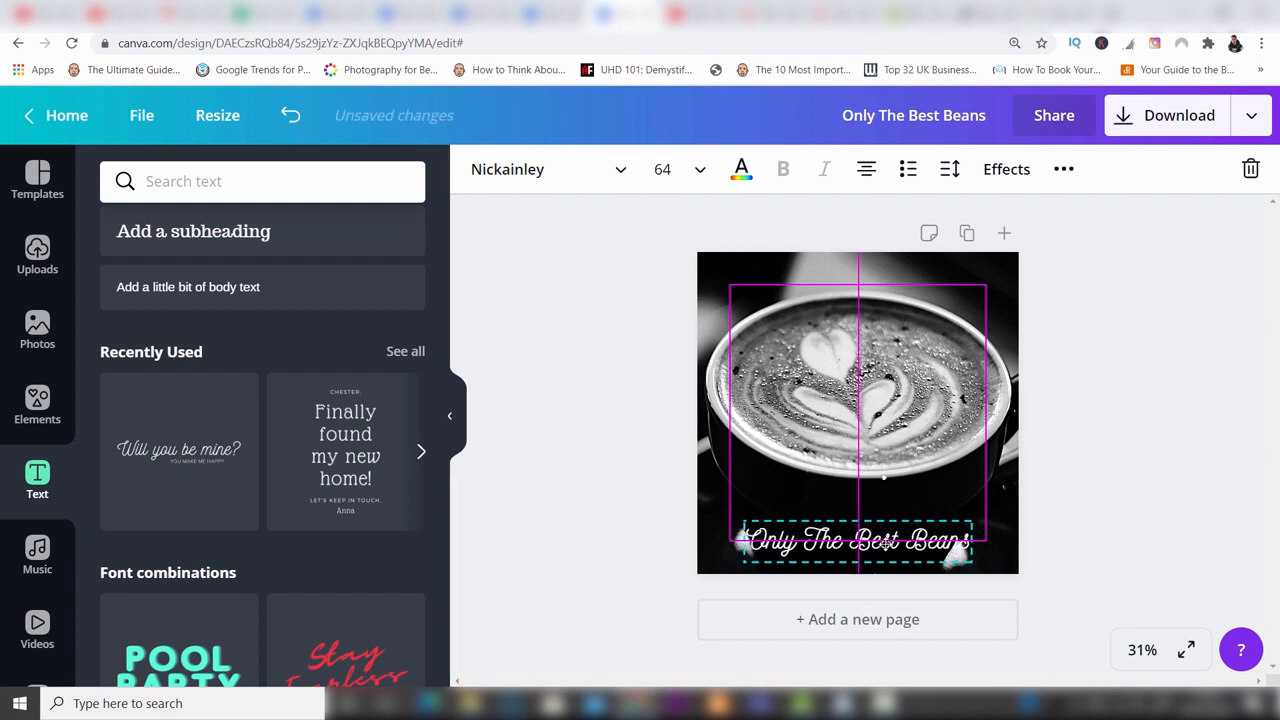
mouse_move(883, 542)
mouse_down()
mouse_move(886, 419)
mouse_move(886, 541)
mouse_up()
click(1089, 494)
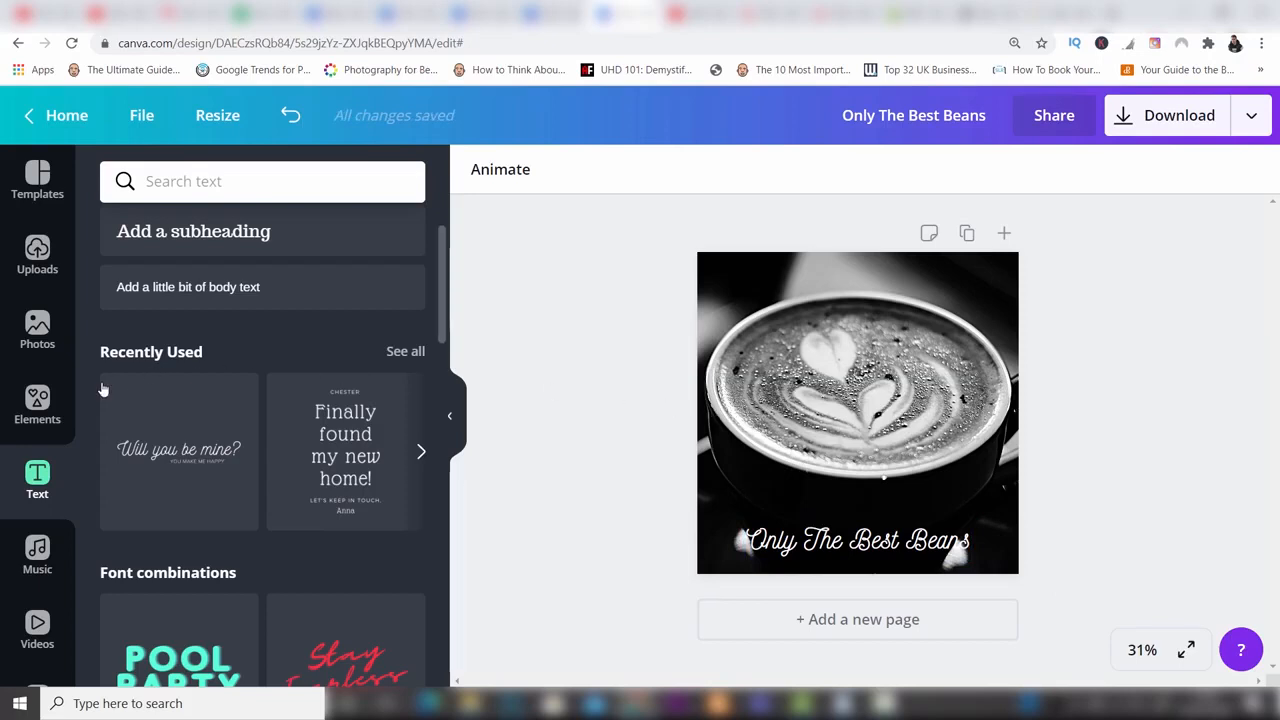
Browse the full collection of shape elements and add the plain square to the page.
click(20, 414)
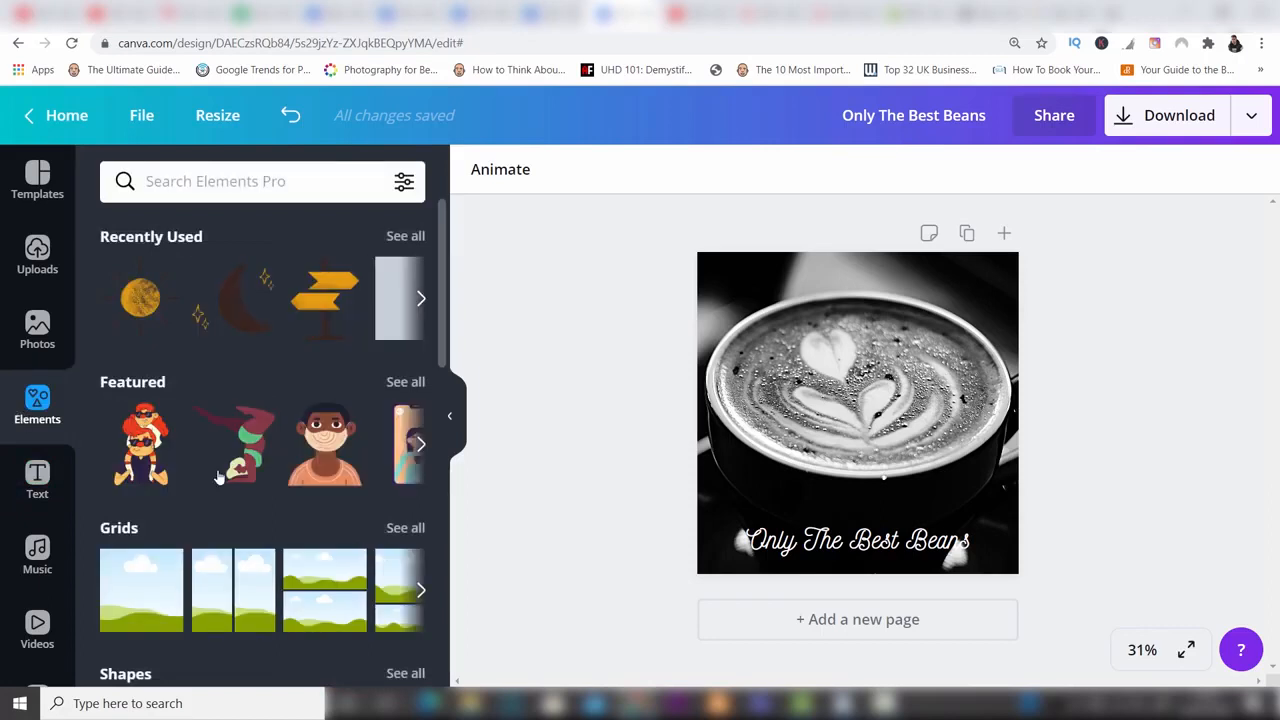
scroll(441, 310, down, 2)
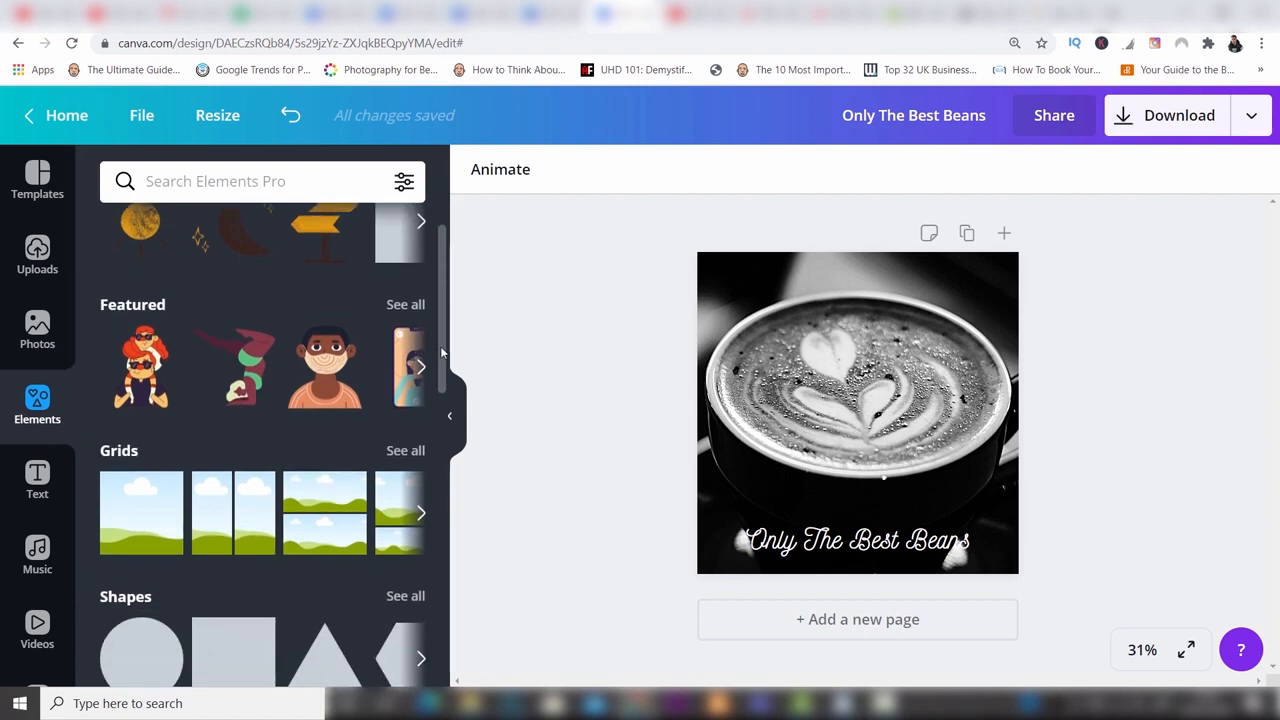
scroll(440, 346, down, 2)
click(415, 507)
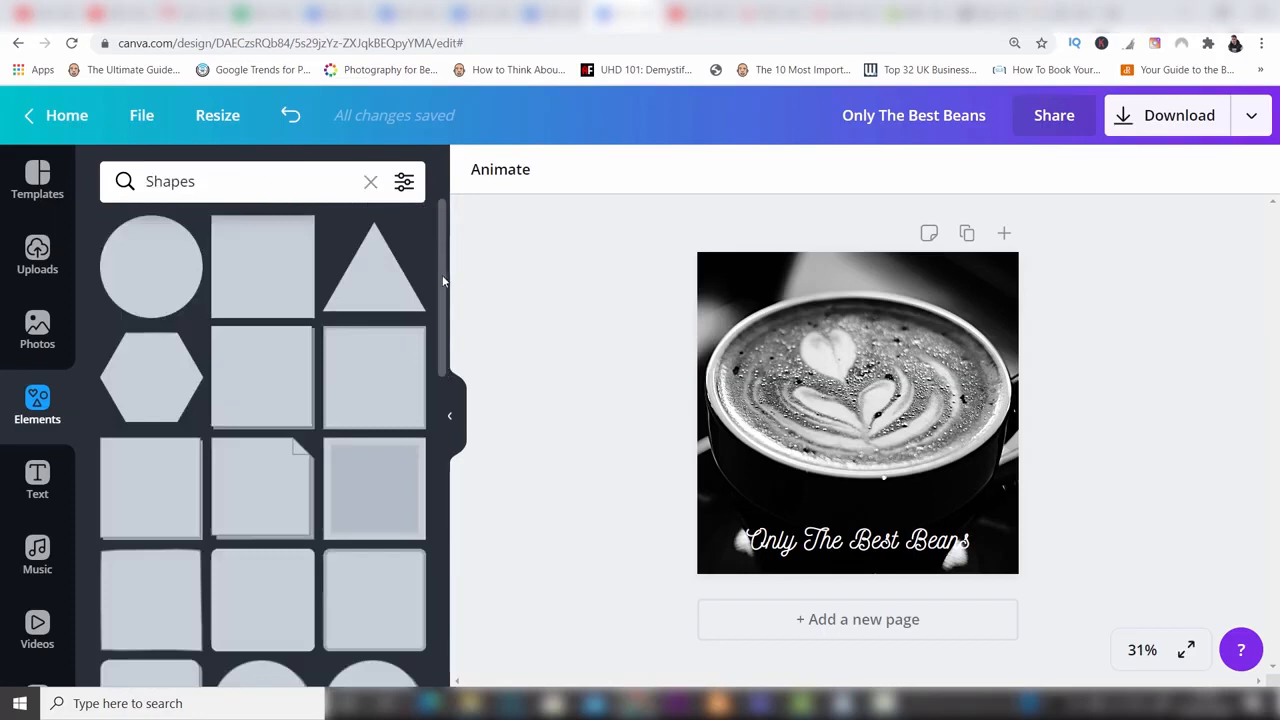
scroll(443, 285, down, 6)
drag(463, 481, 449, 279)
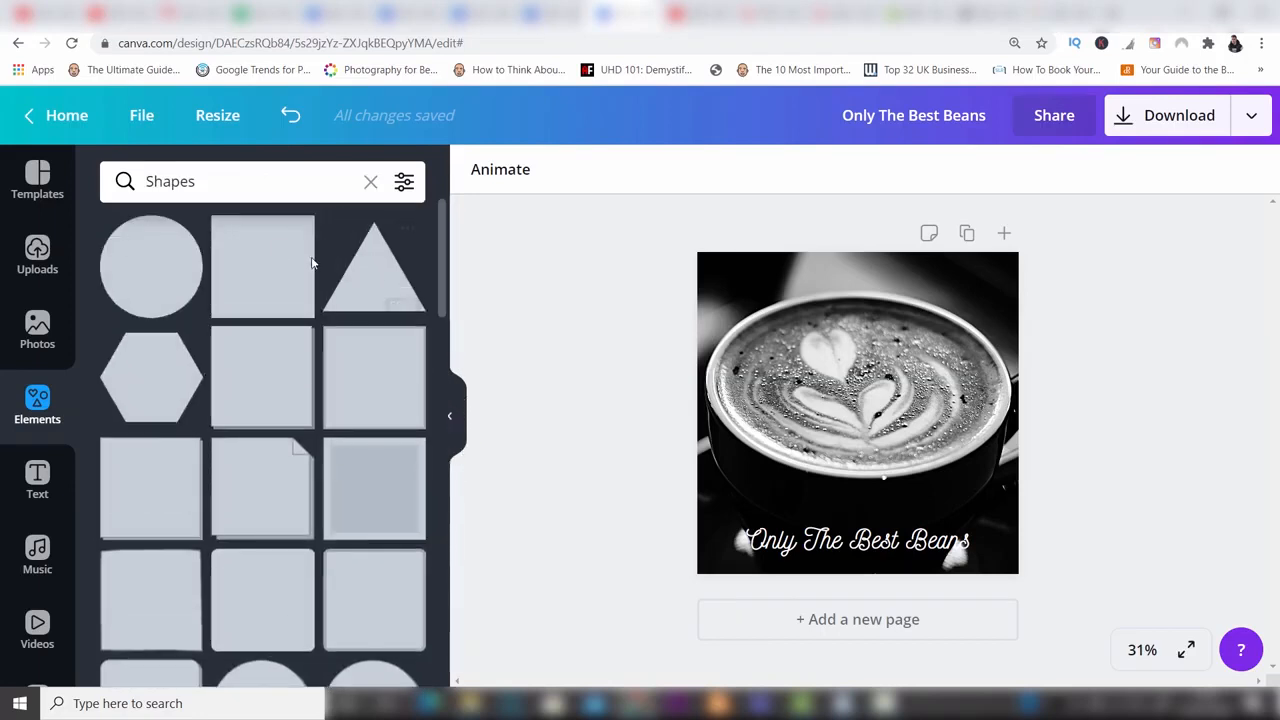
click(272, 247)
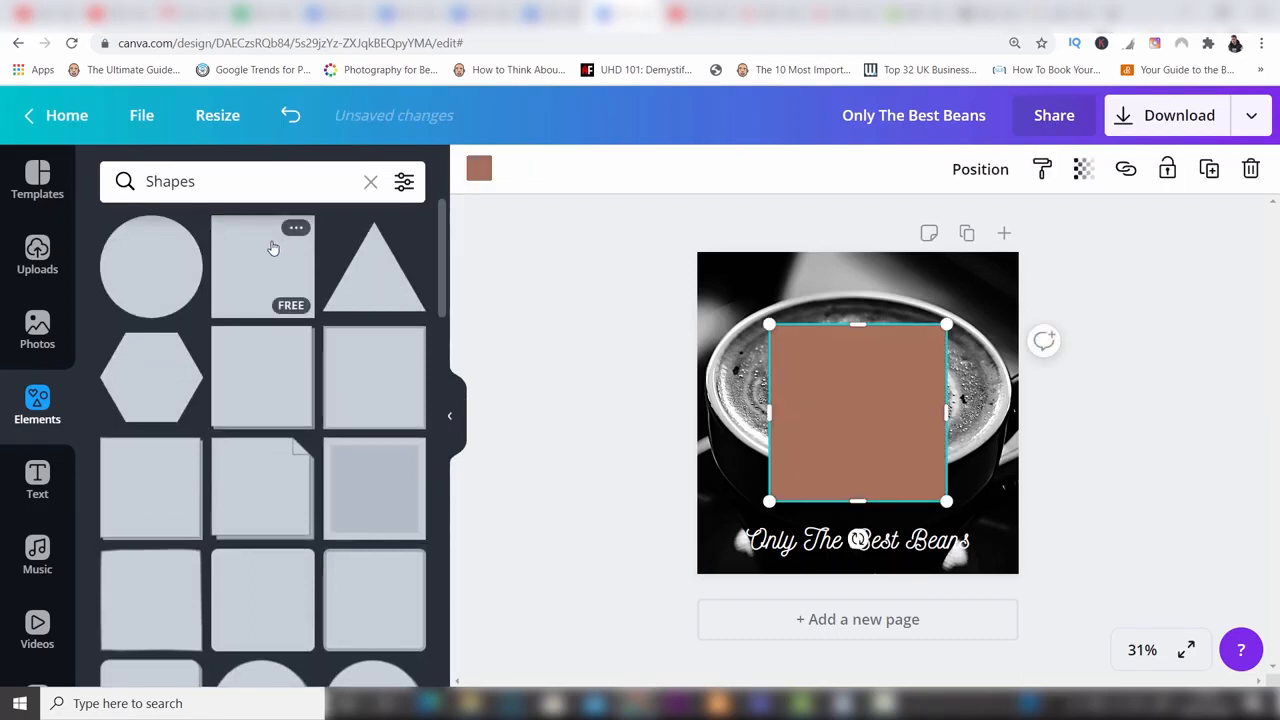
Move the square down over the caption area and reshape it into a short band spanning the full page width.
drag(884, 415, 881, 574)
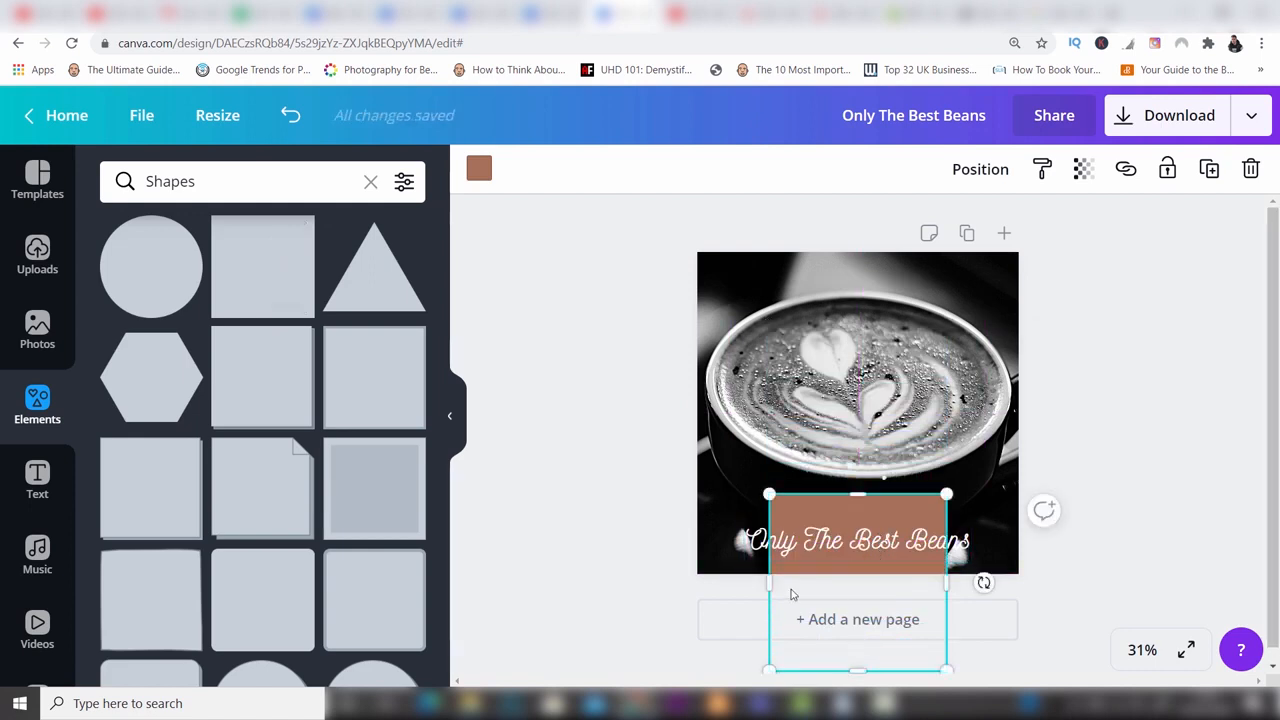
drag(769, 581, 688, 583)
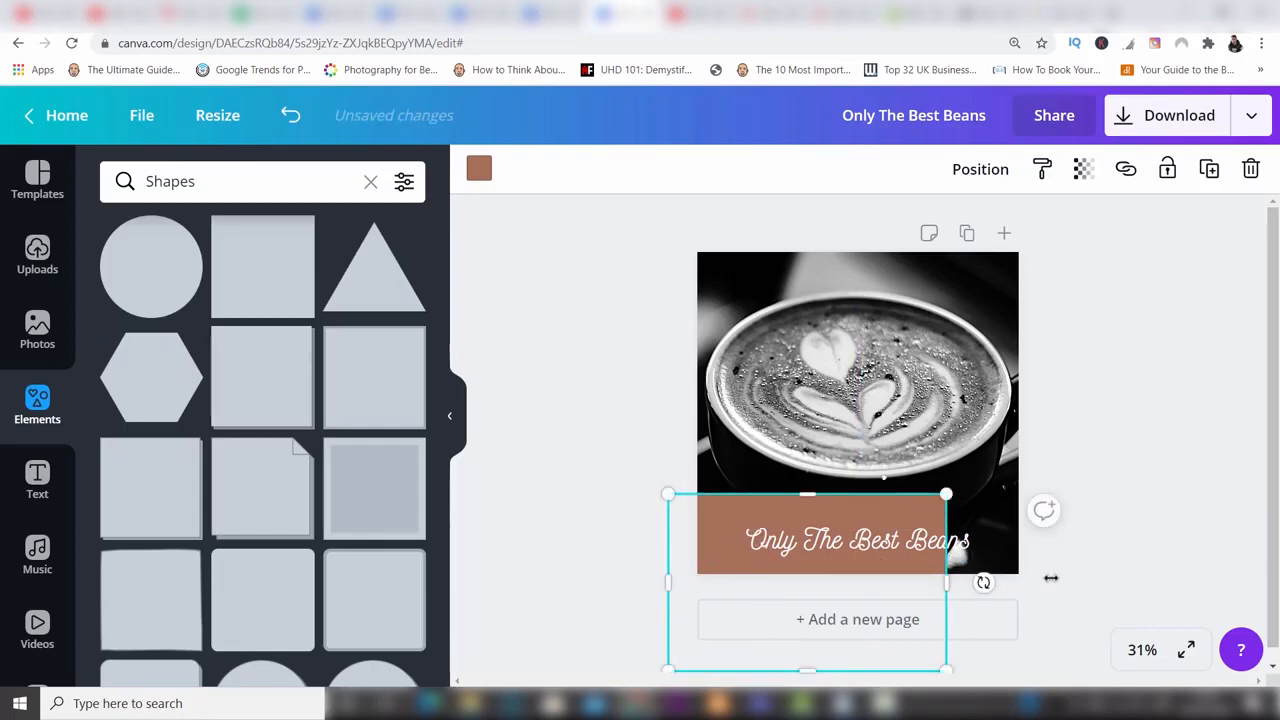
mouse_move(1051, 578)
mouse_down()
mouse_move(1108, 583)
mouse_move(1064, 583)
mouse_up()
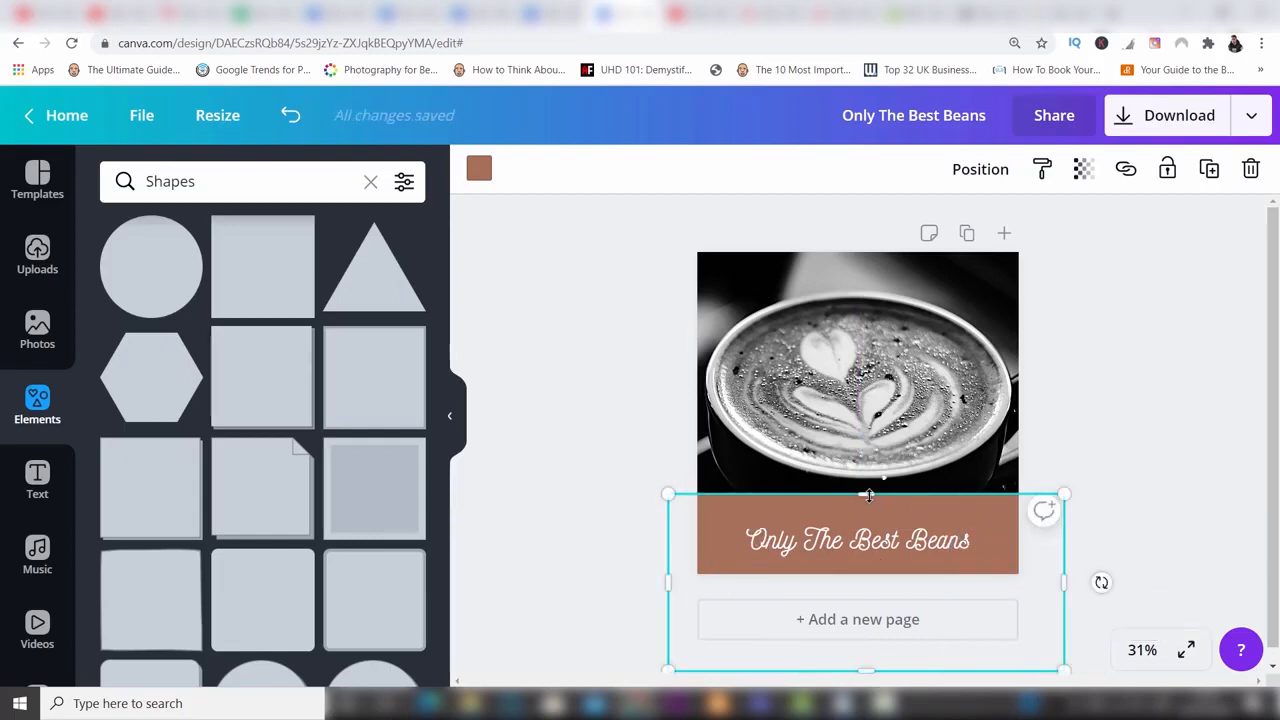
drag(867, 508, 869, 527)
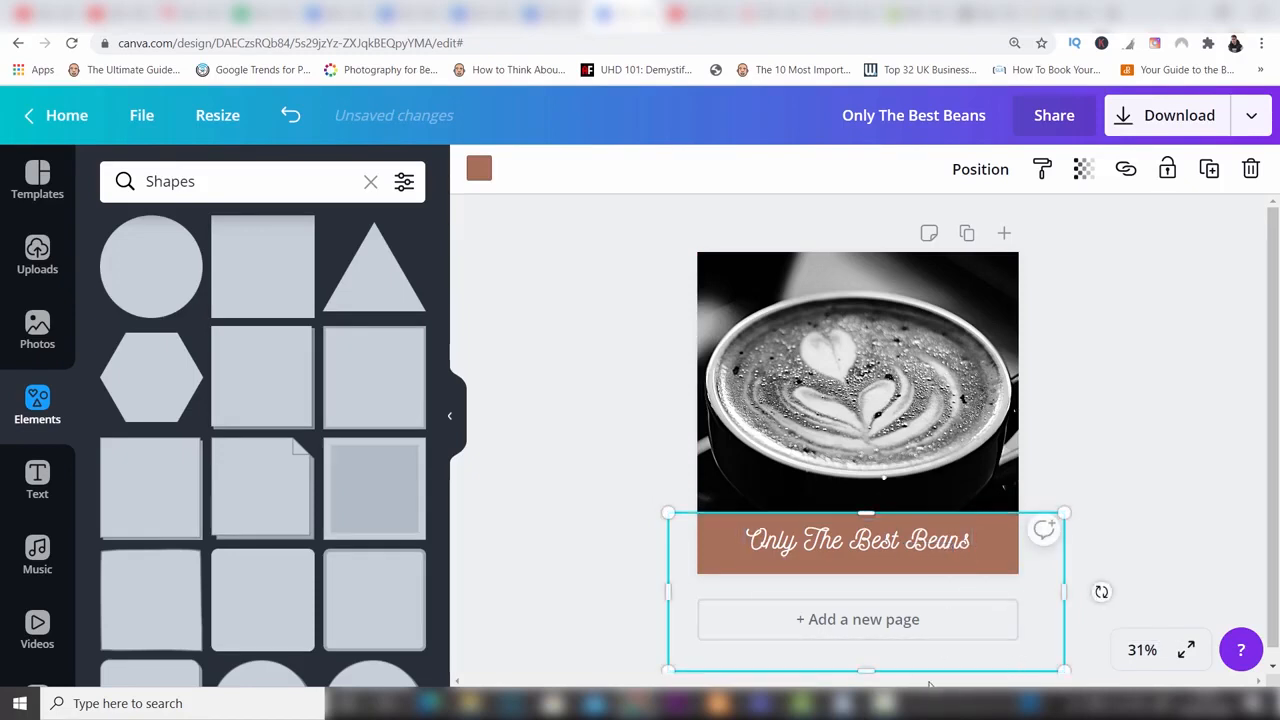
drag(867, 668, 868, 580)
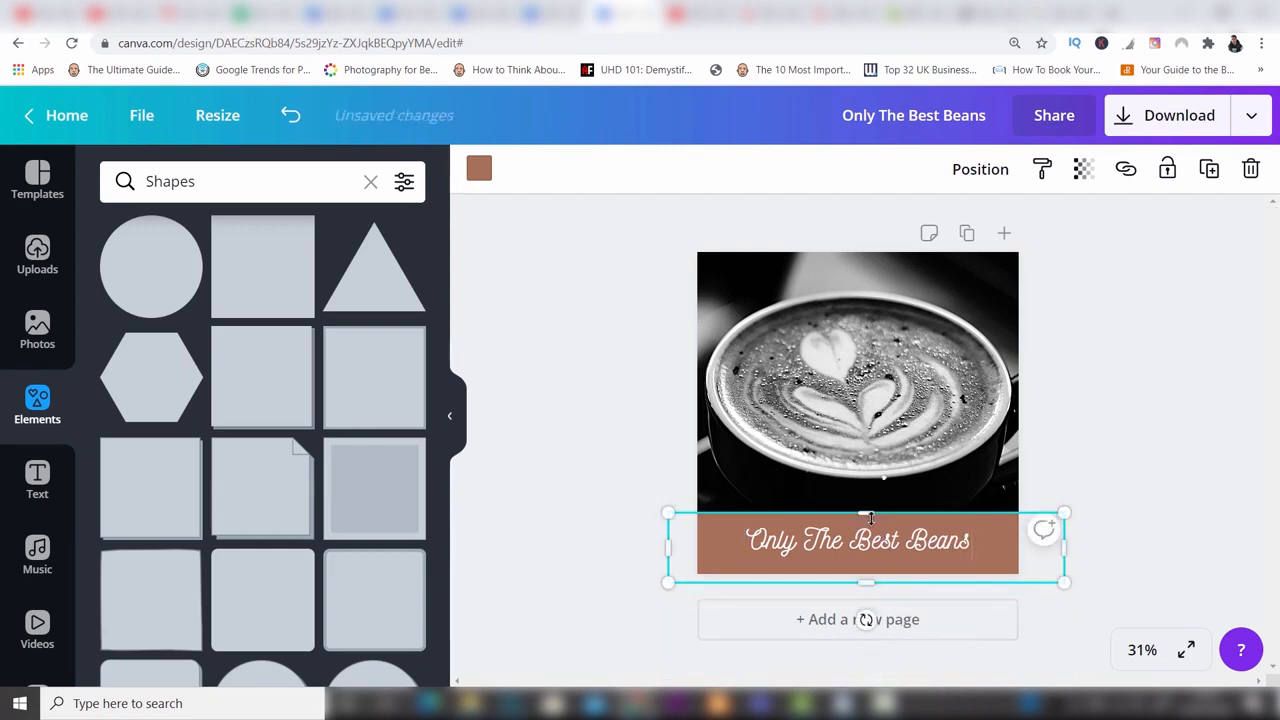
Nudge the caption down to sit centred in the band, and lower the band's upper edge for a slimmer strip.
drag(868, 519, 914, 548)
click(1168, 458)
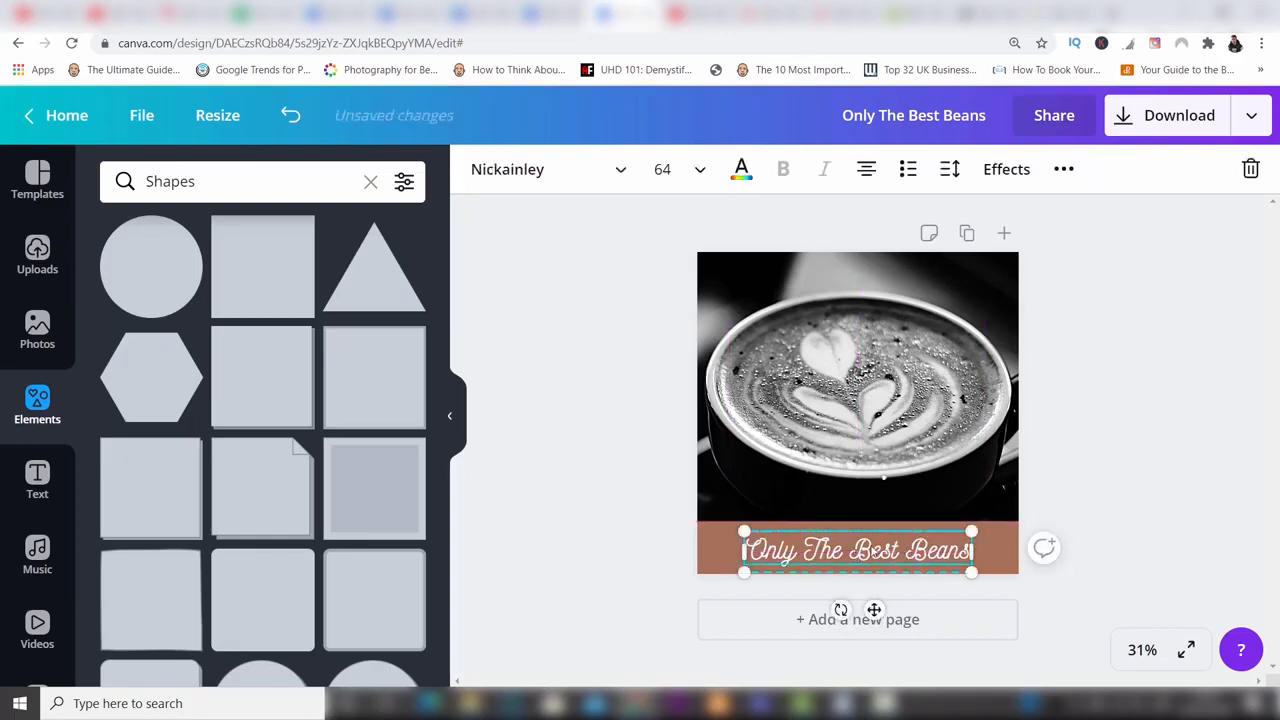
click(1066, 441)
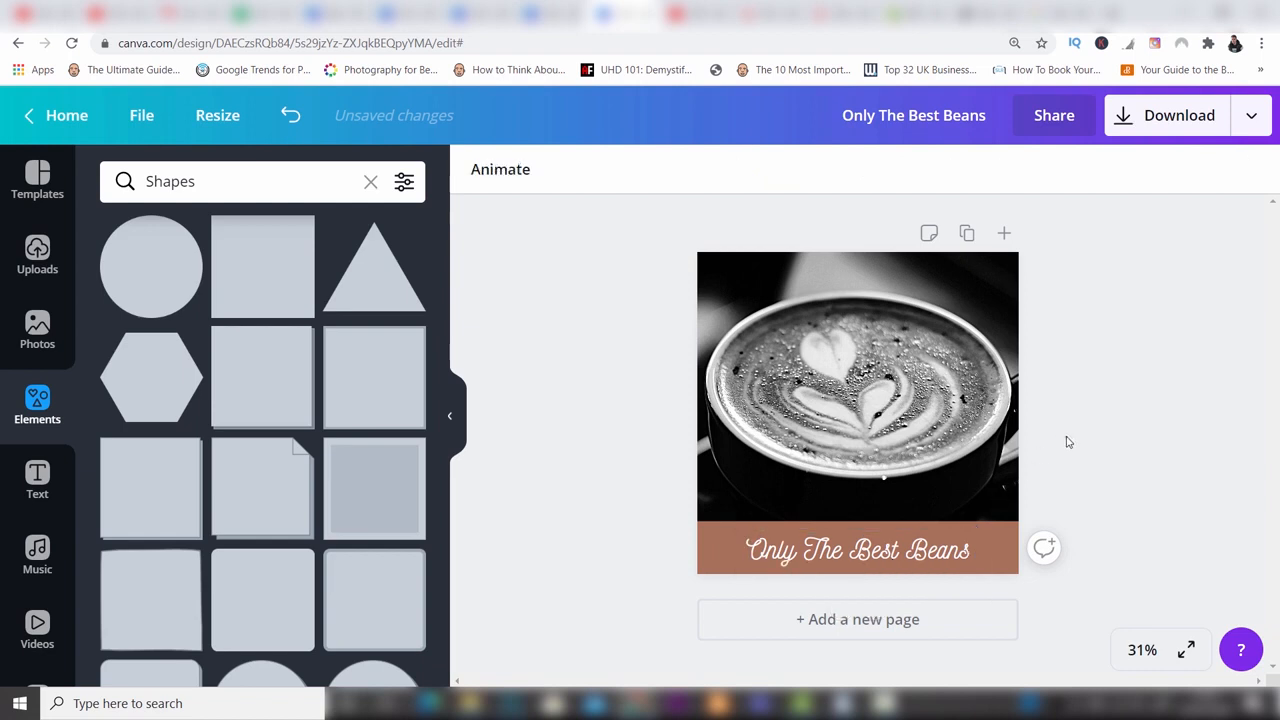
click(880, 540)
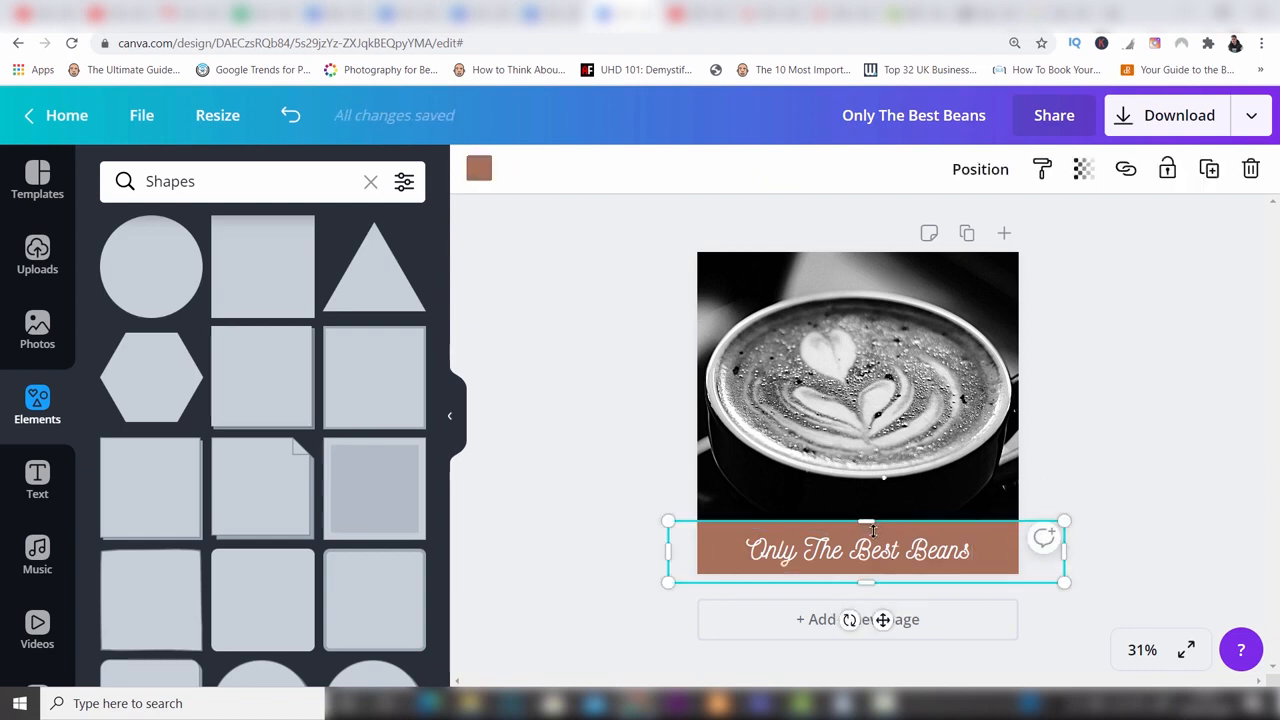
drag(872, 533, 873, 531)
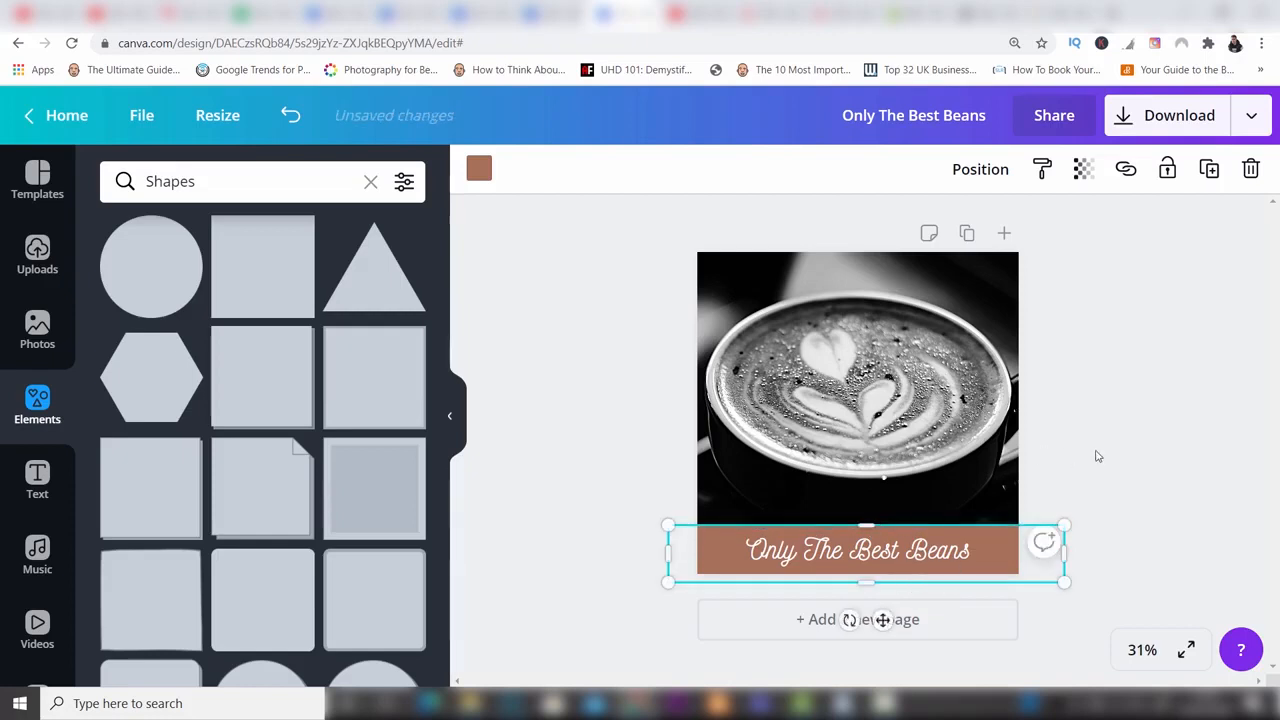
click(1104, 450)
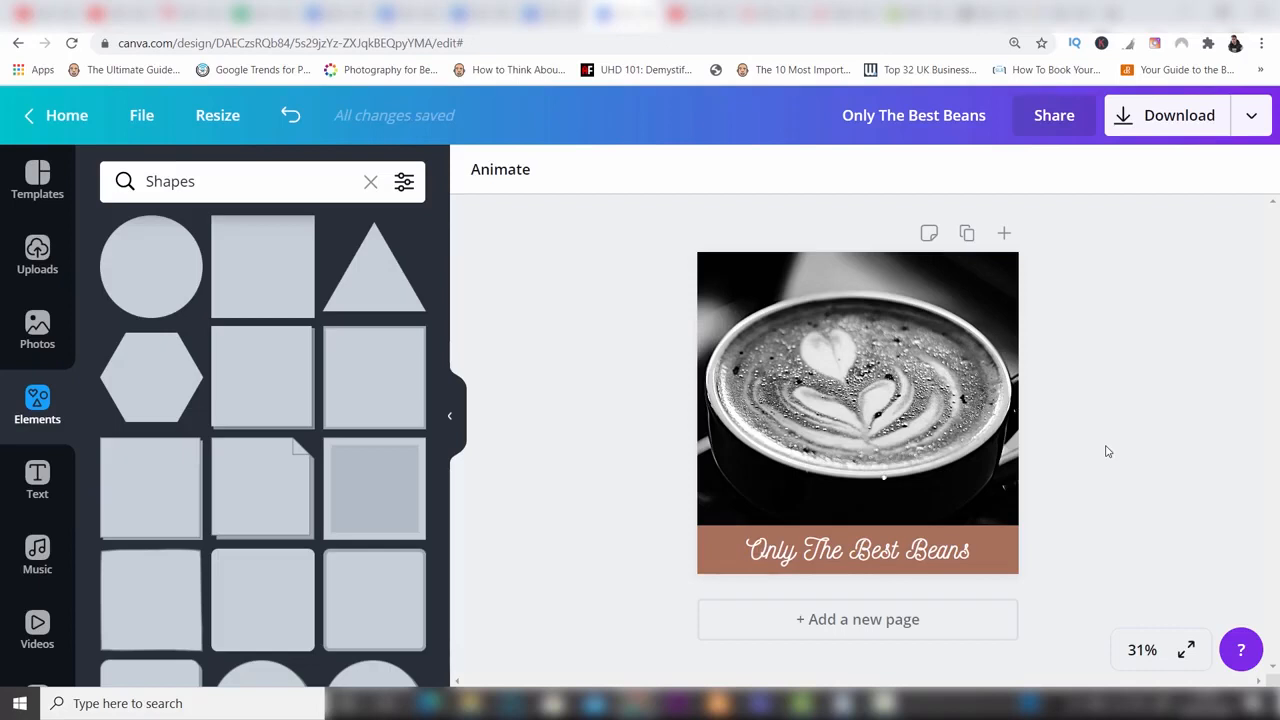
Recolour the band behind the caption with the custom dark grey #4b4a48.
click(1012, 561)
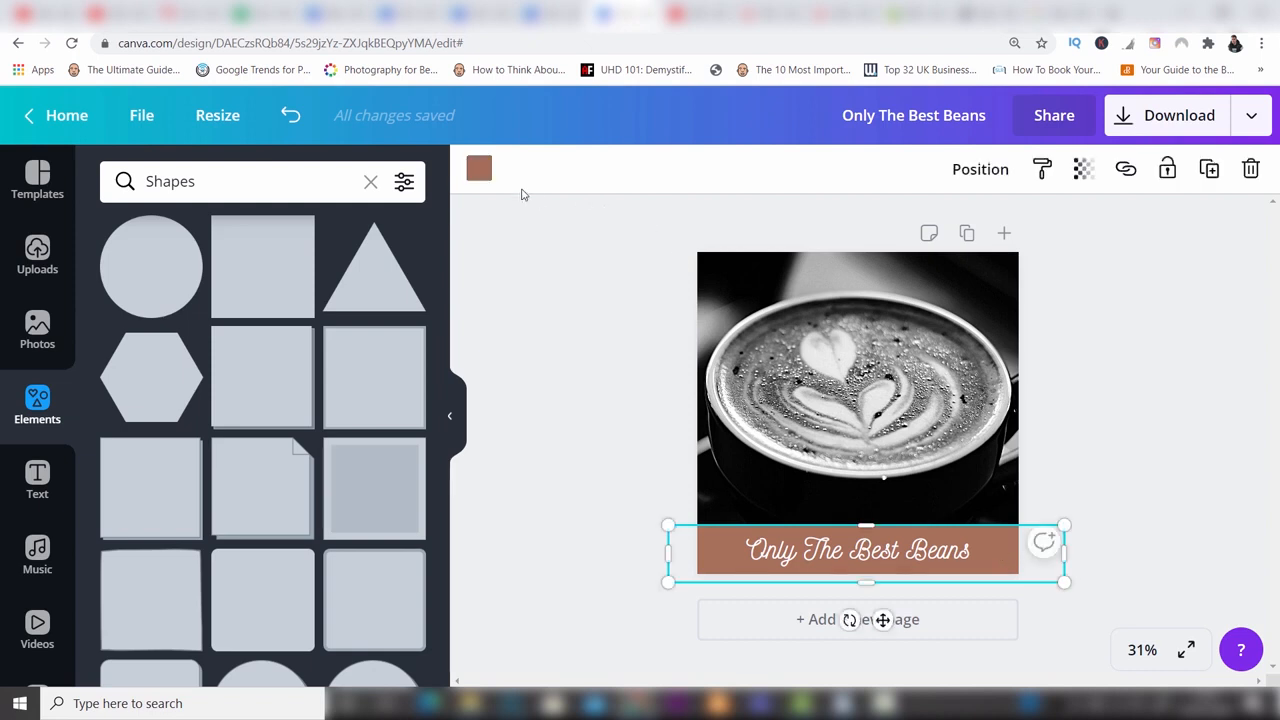
click(479, 172)
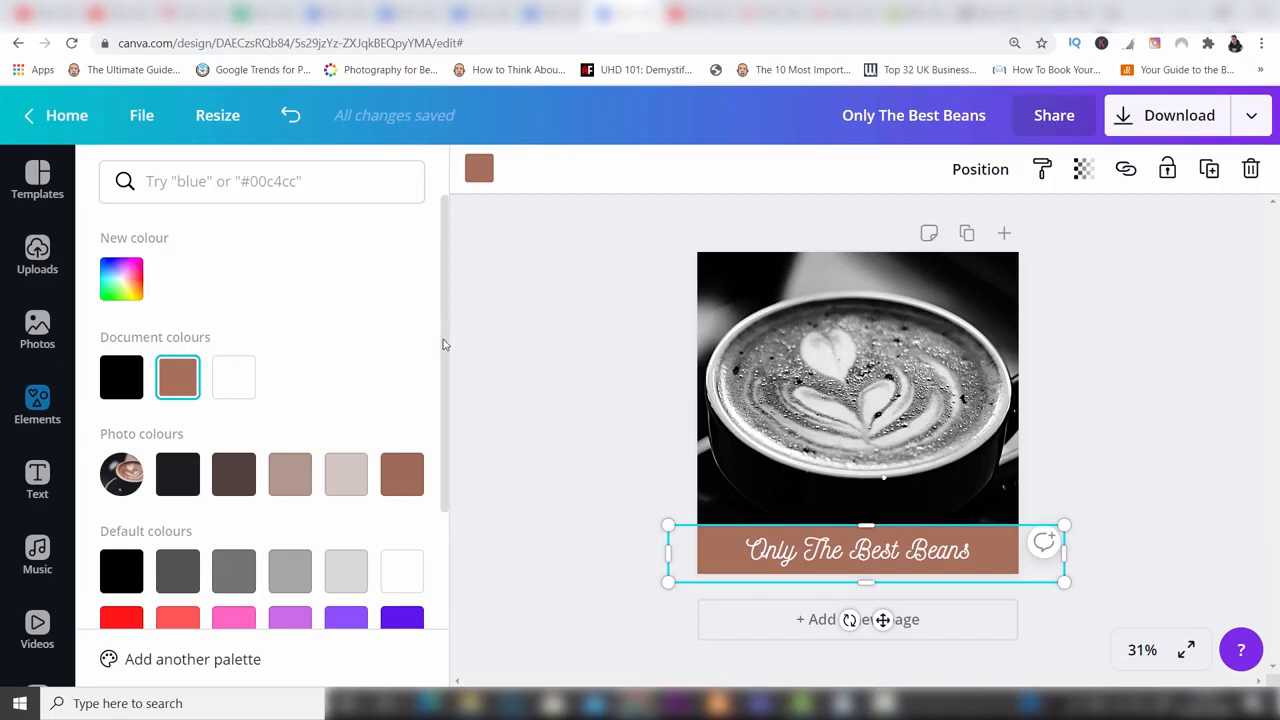
scroll(420, 380, down, 1)
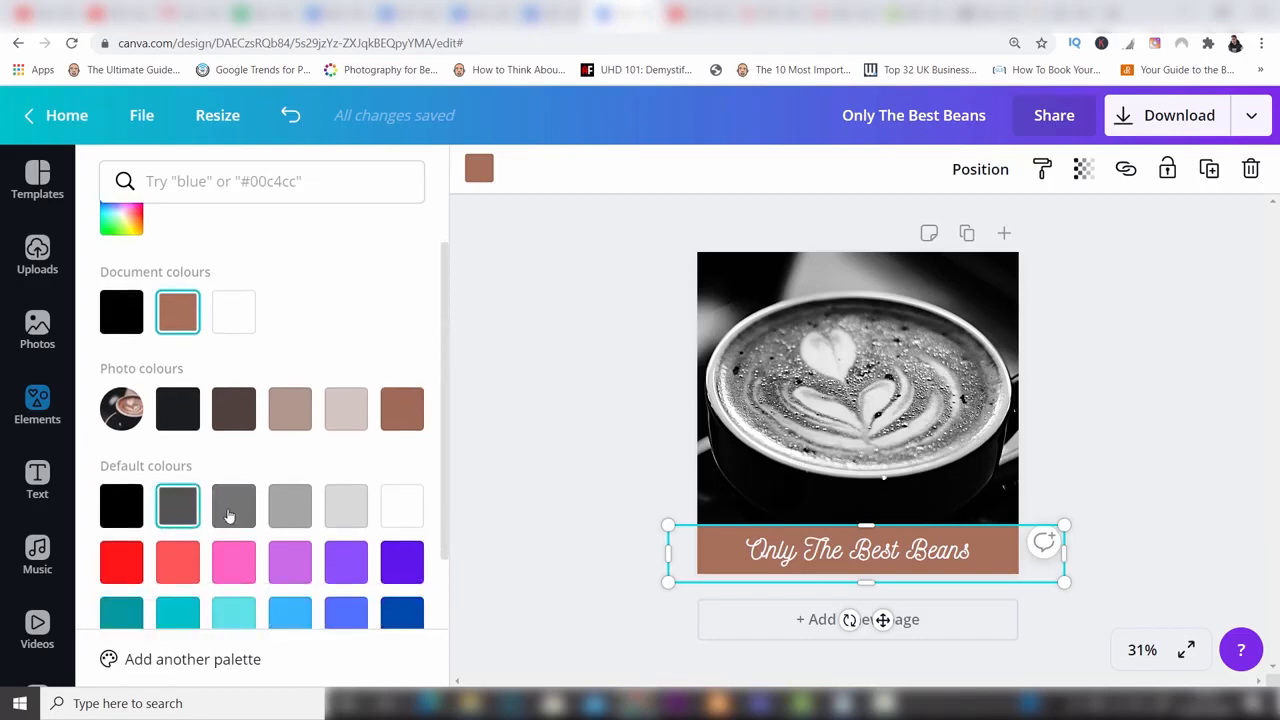
click(122, 219)
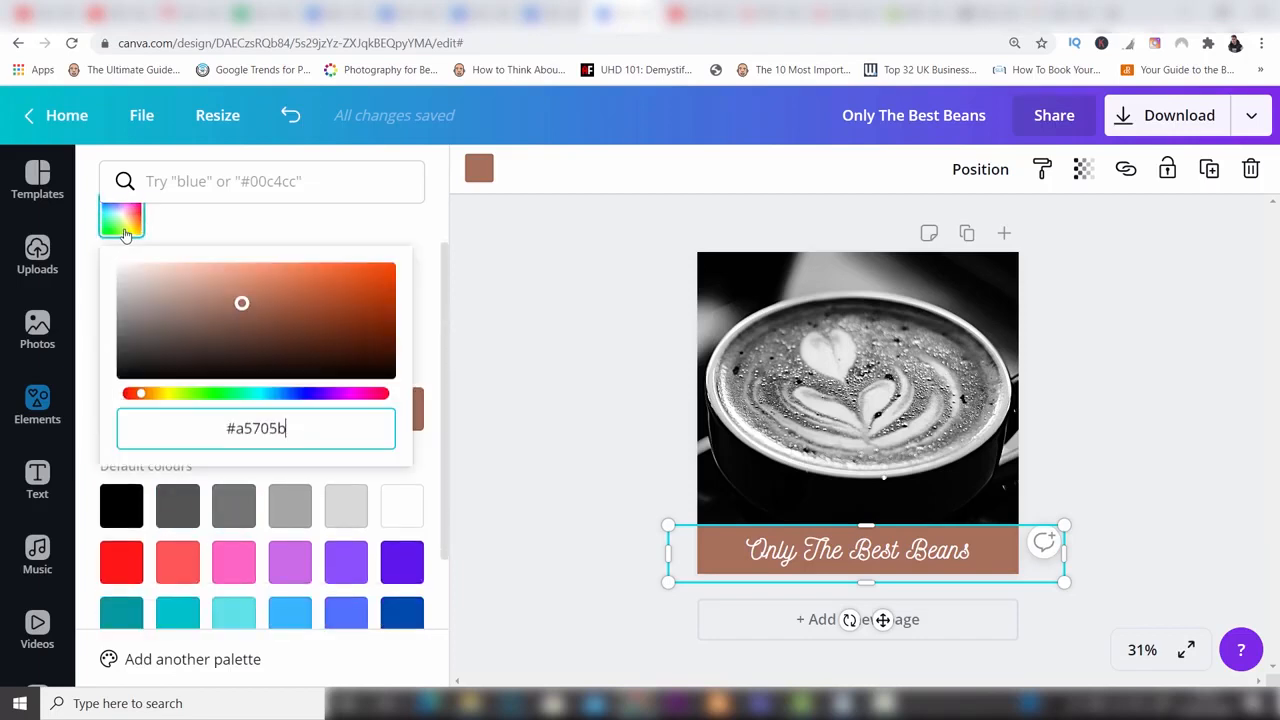
click(141, 396)
mouse_move(179, 403)
mouse_down()
mouse_move(272, 400)
mouse_move(166, 401)
mouse_up()
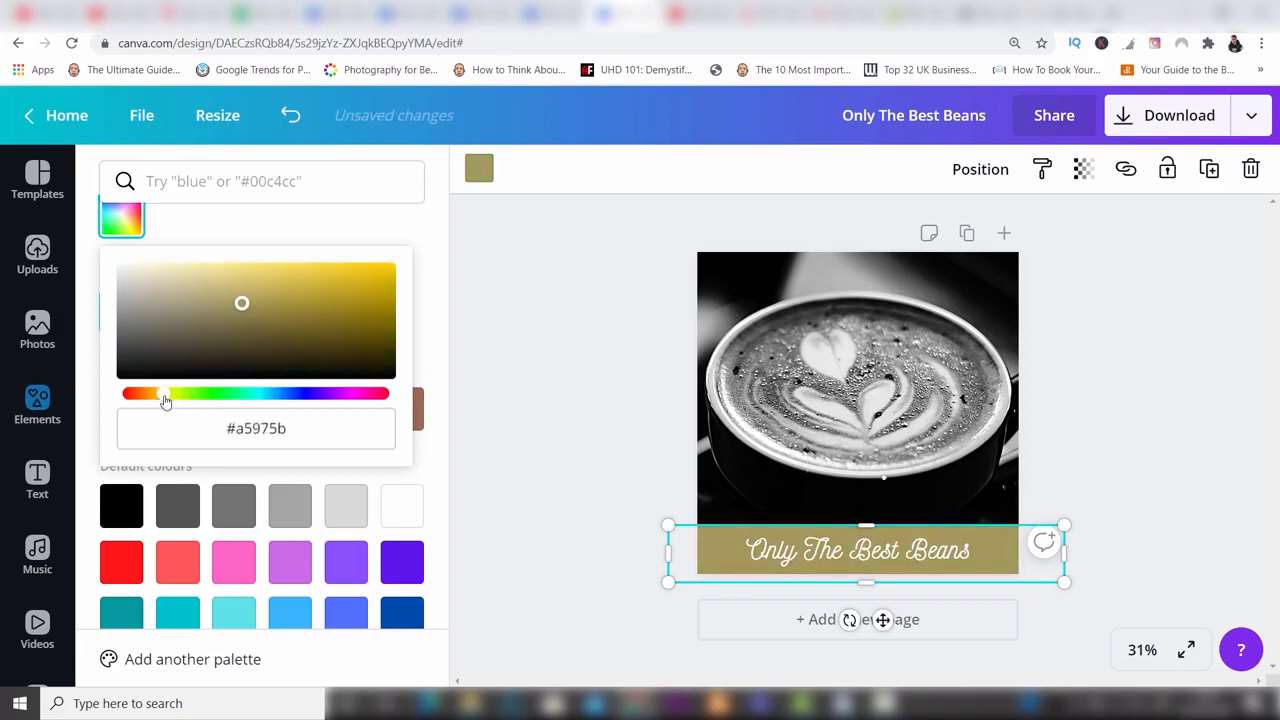
click(133, 327)
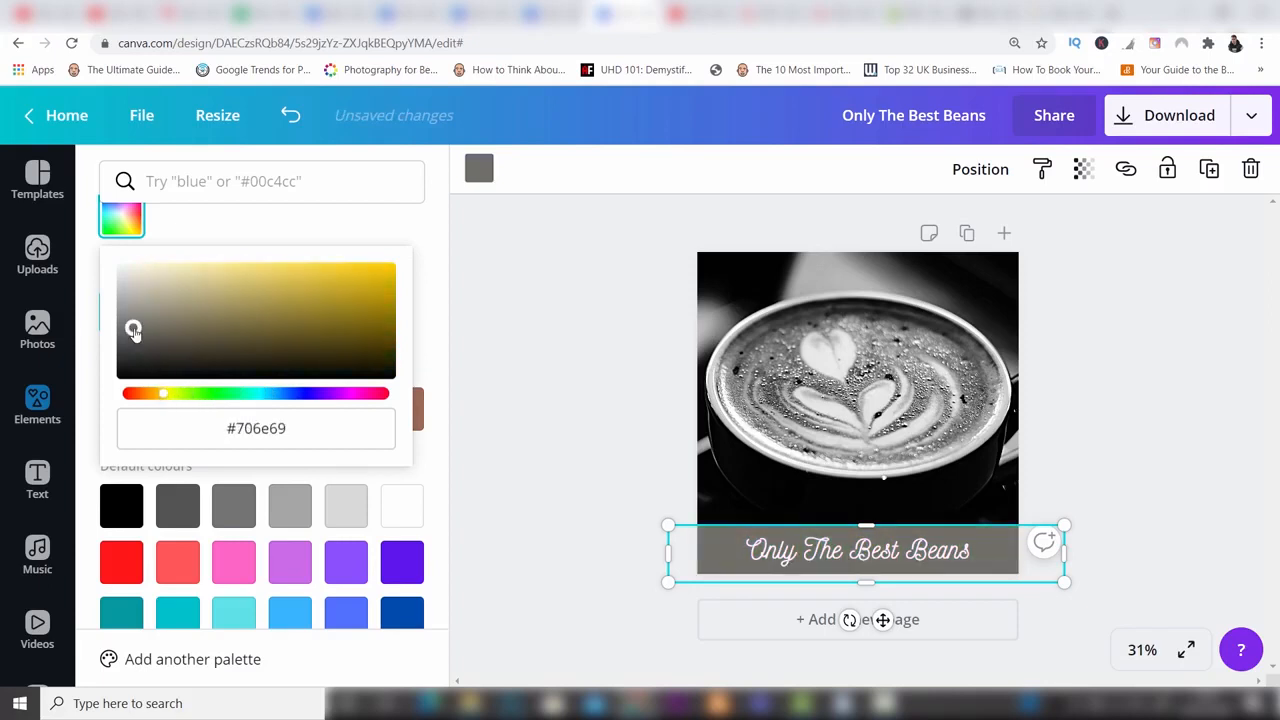
drag(133, 327, 129, 344)
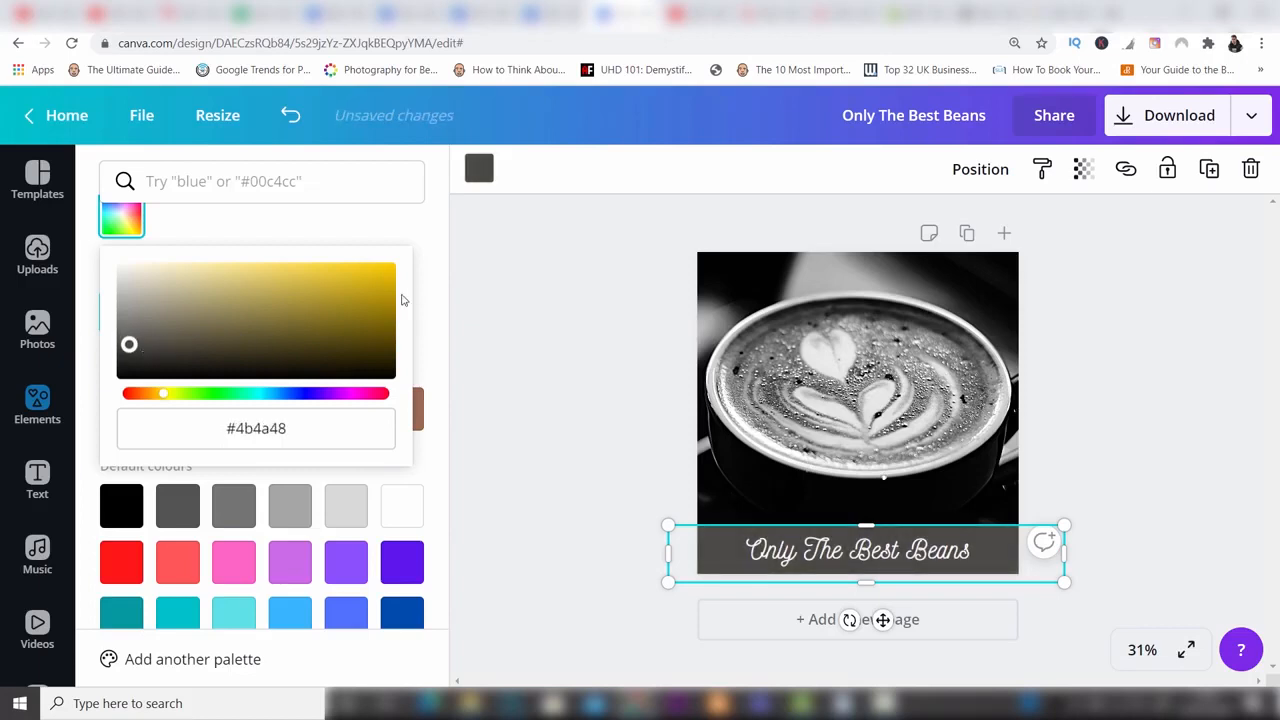
click(674, 310)
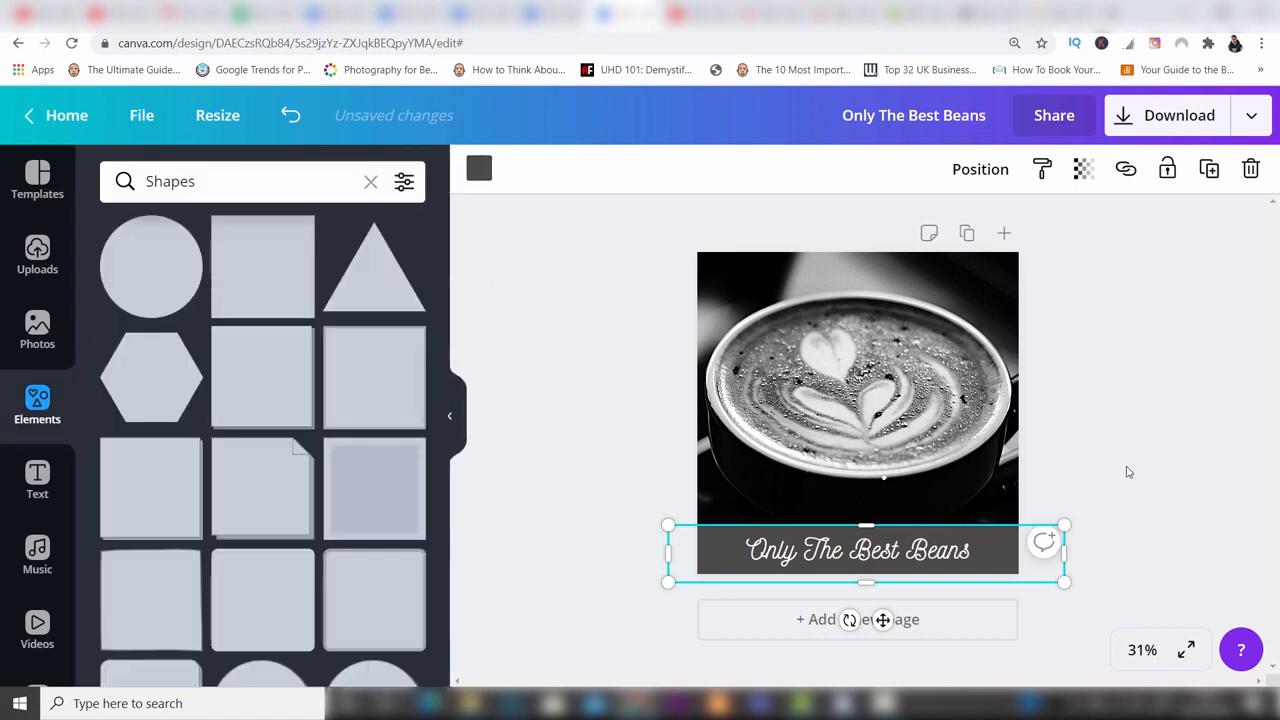
click(1122, 470)
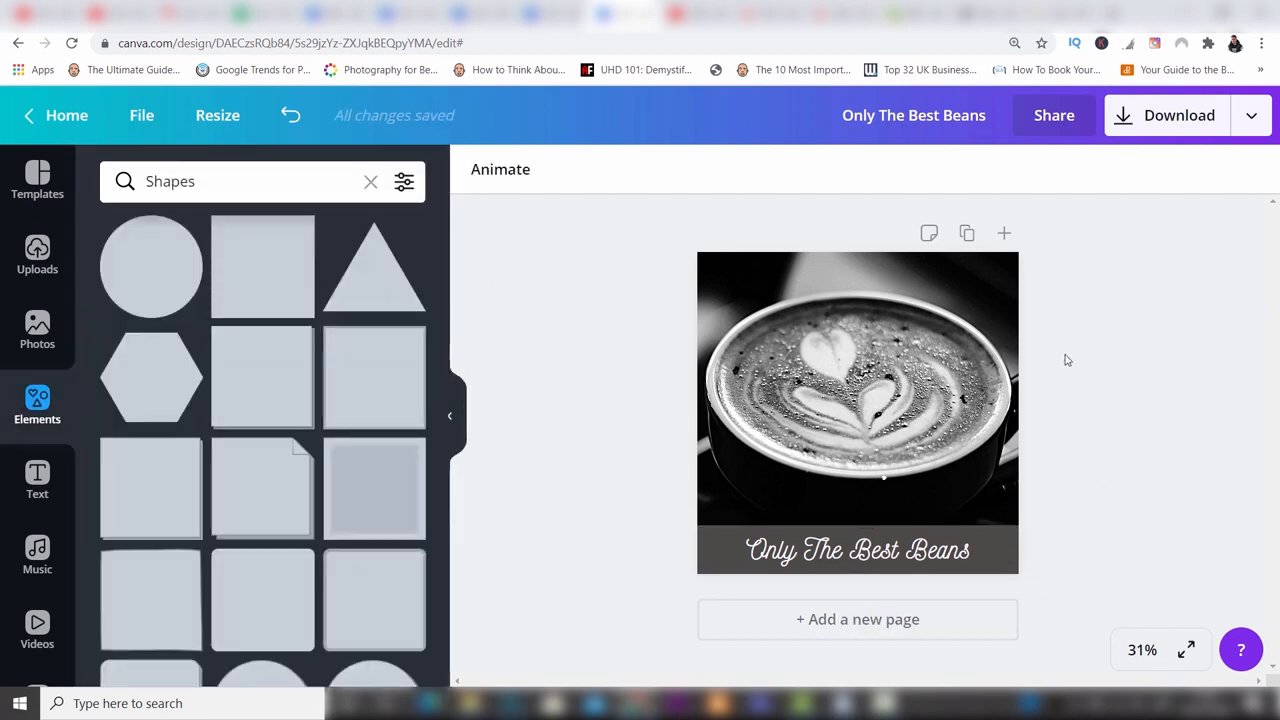
Set the dark grey band's transparency to 73 so the photo shows through it.
click(1020, 540)
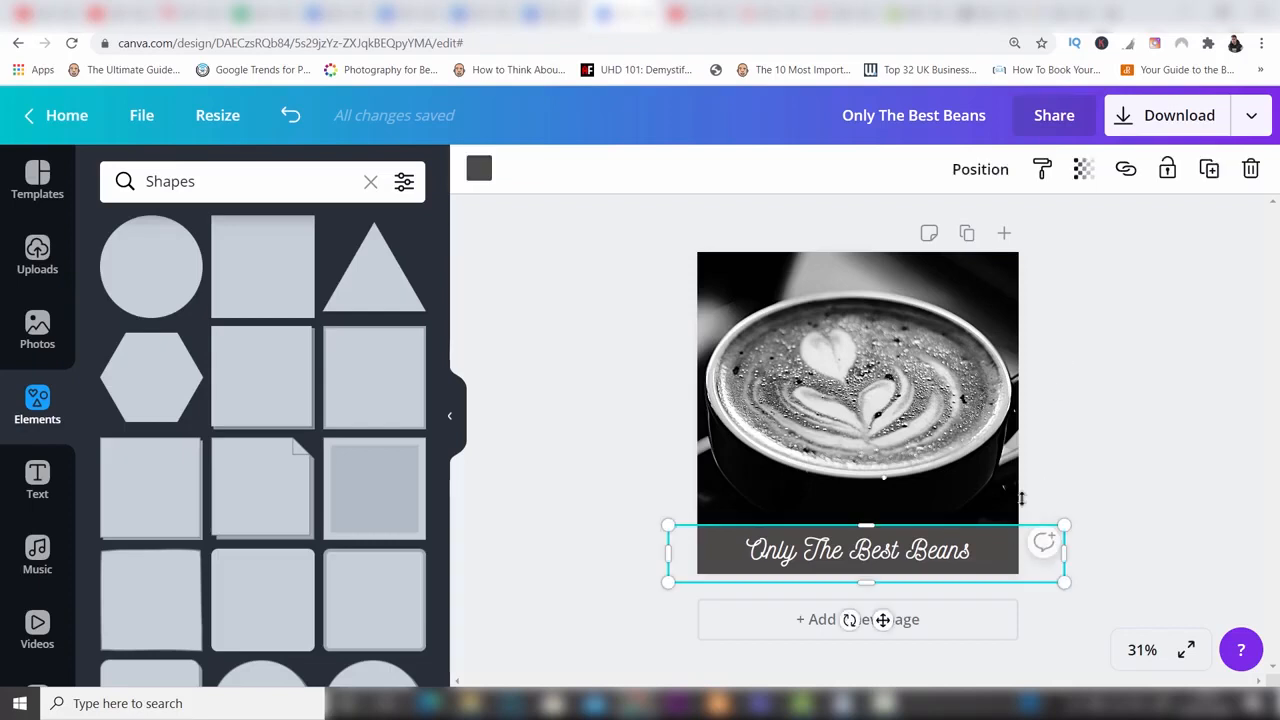
click(1083, 172)
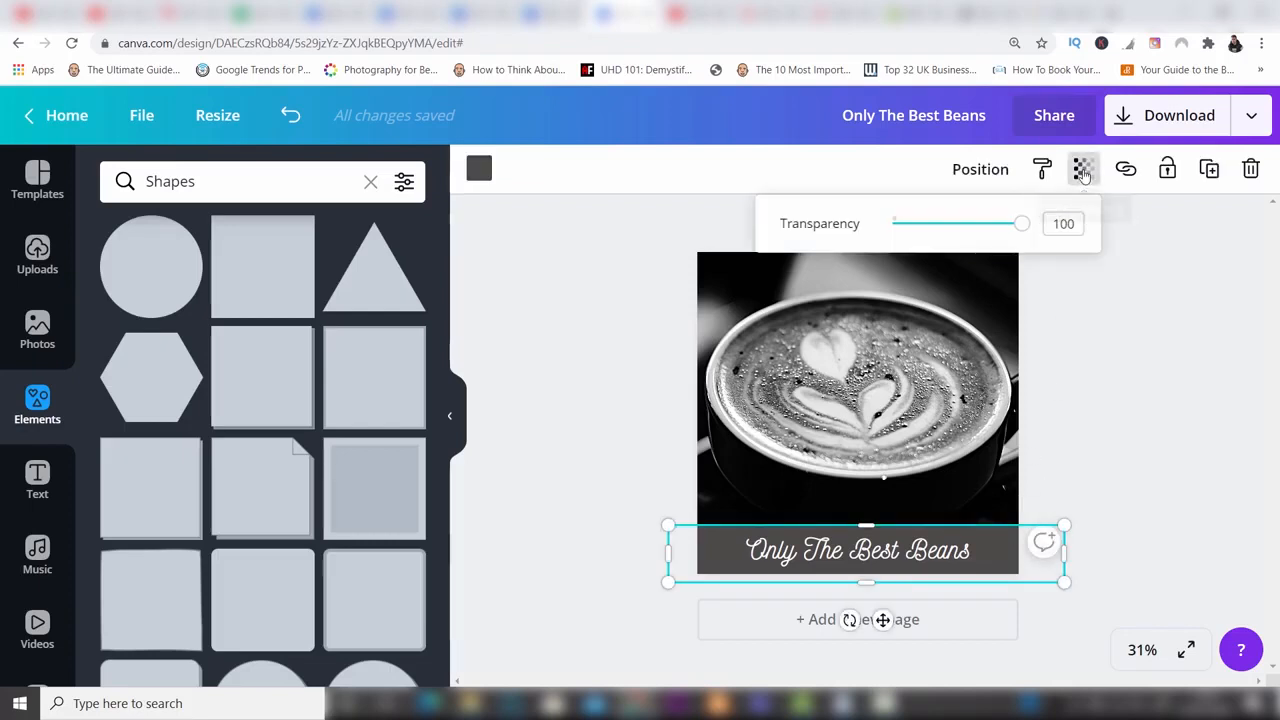
drag(1024, 230, 988, 228)
click(1120, 345)
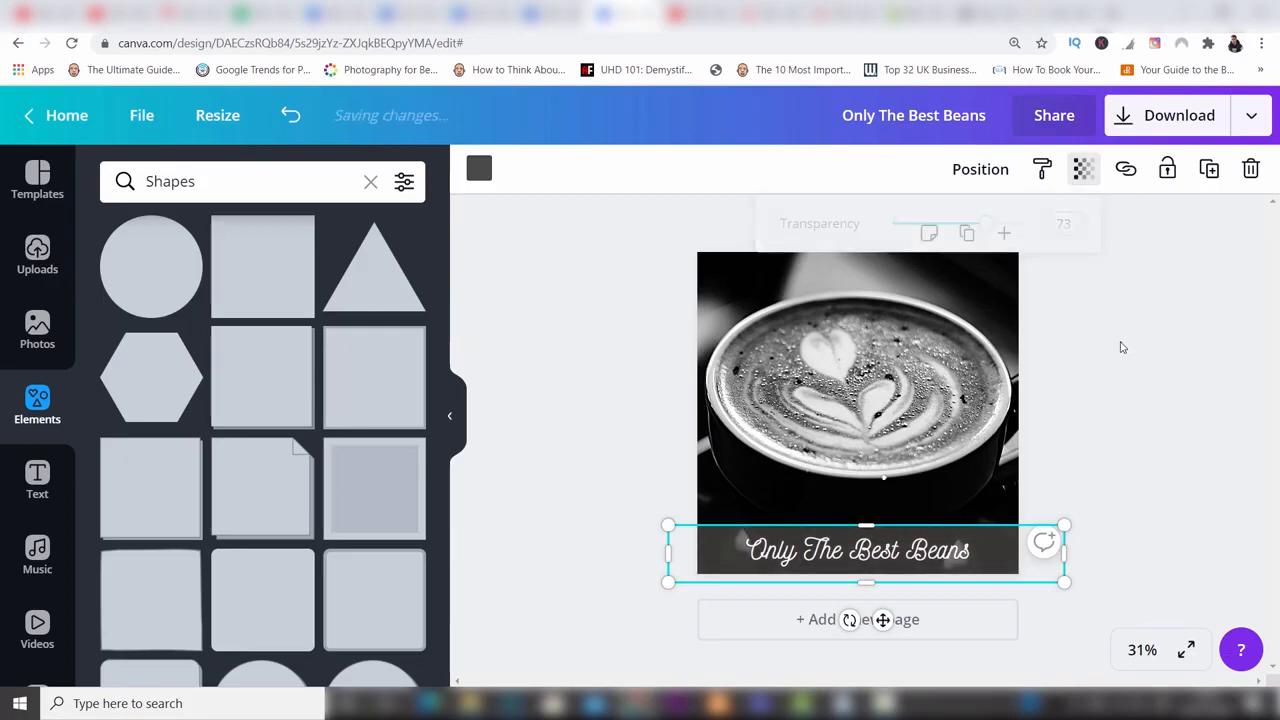
Recolour the "Only The Best Beans" caption with a custom yellow close to #d6c420.
click(1121, 347)
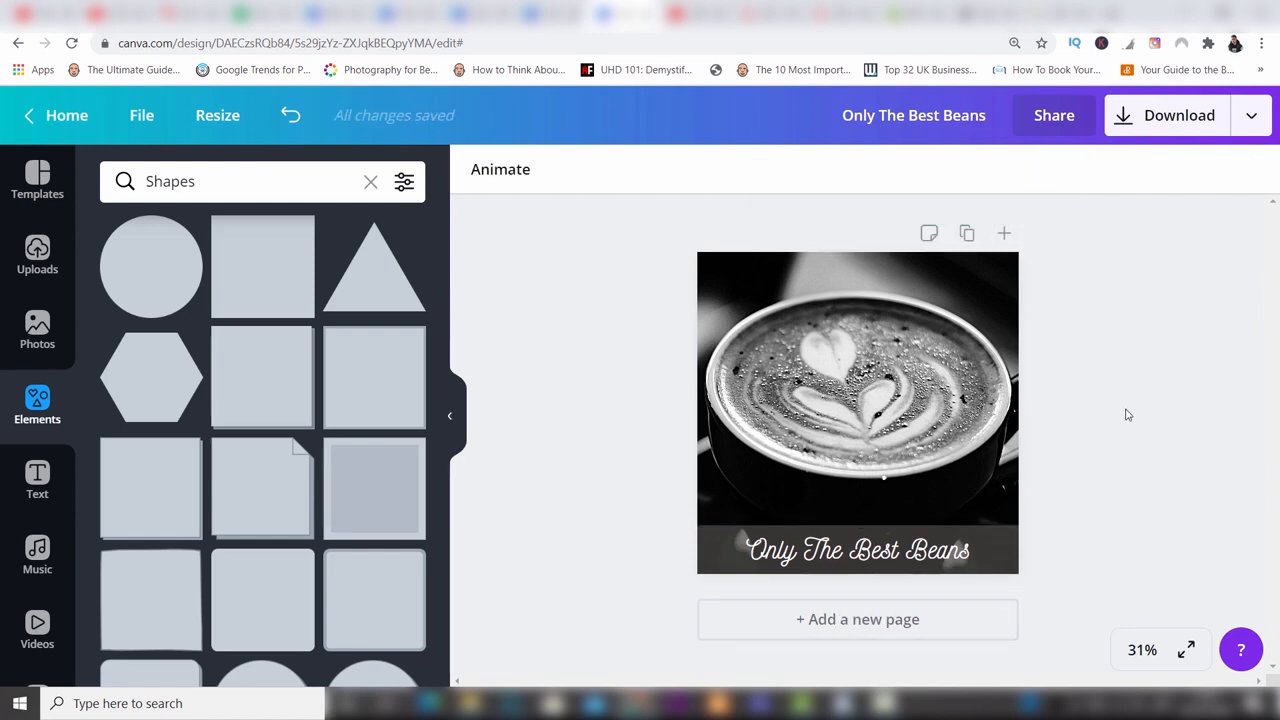
click(937, 565)
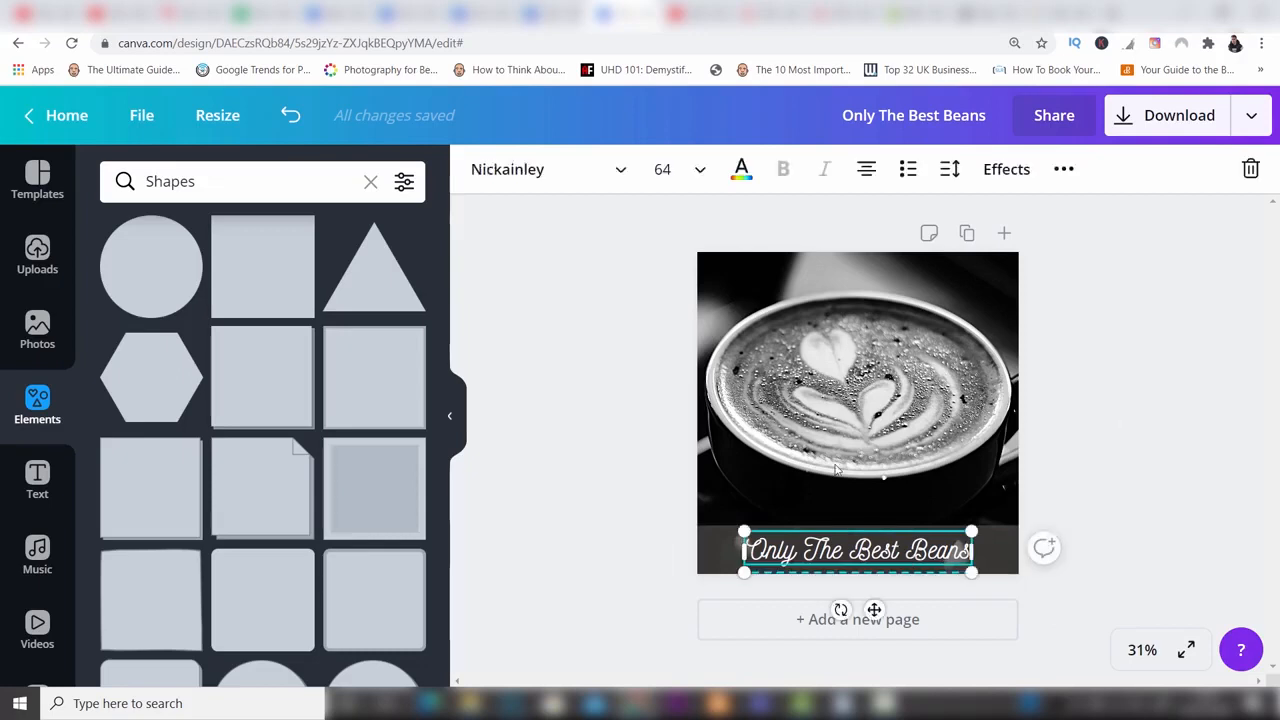
click(741, 170)
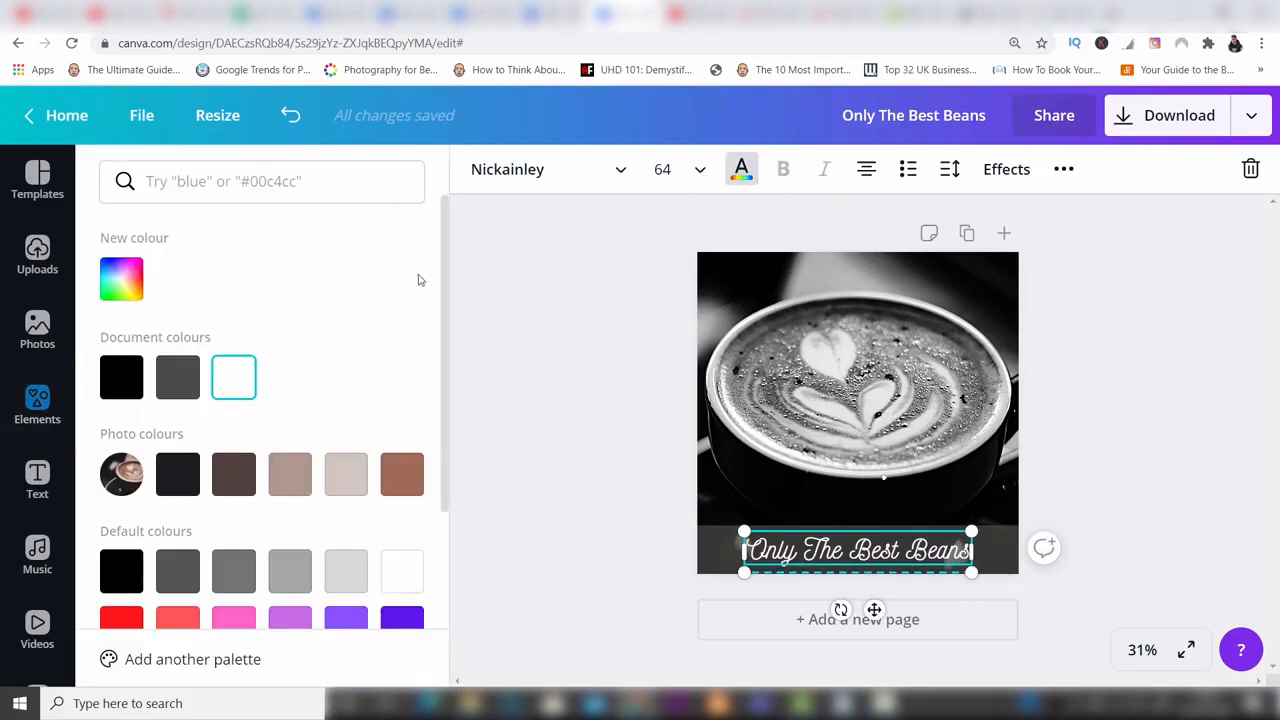
click(121, 278)
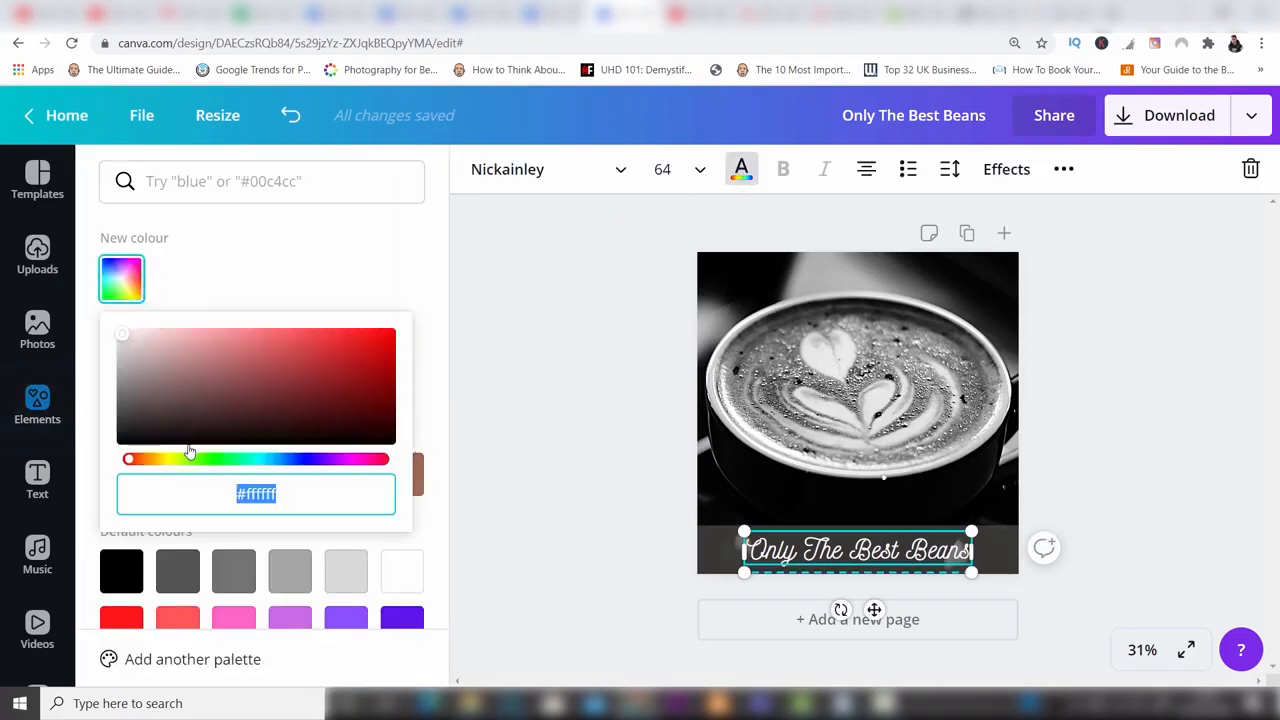
drag(133, 463, 169, 465)
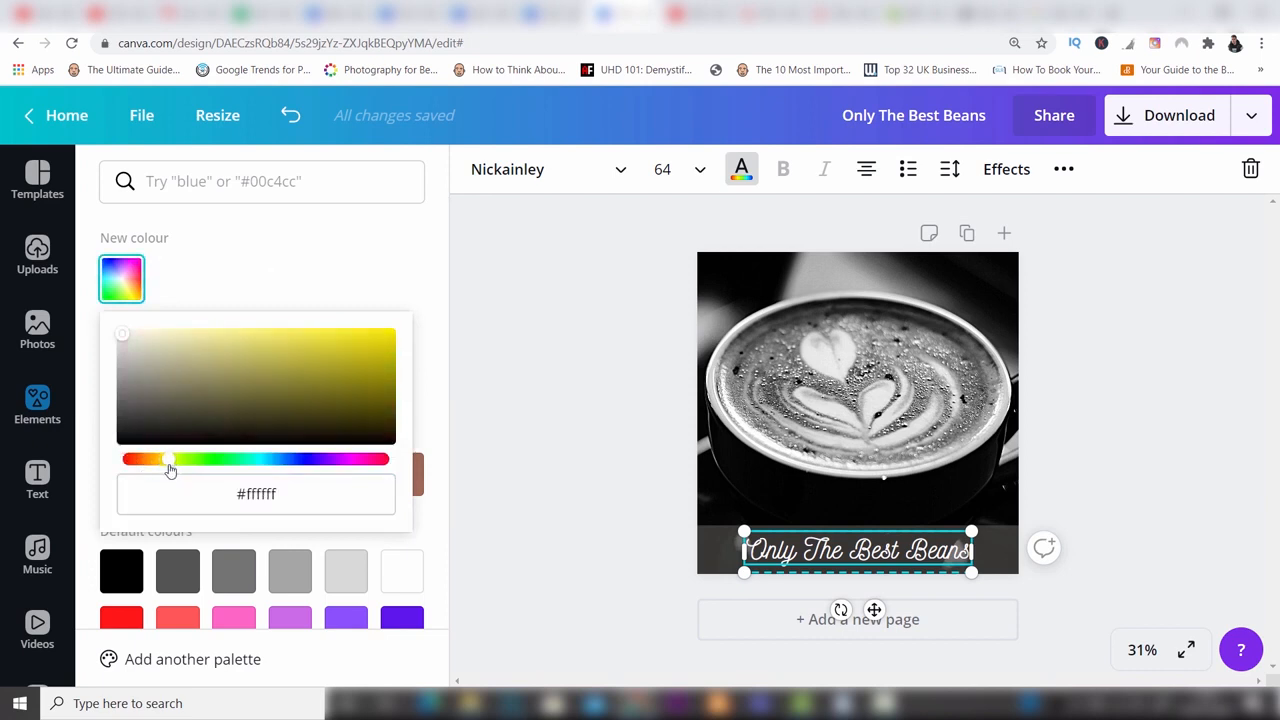
click(334, 371)
click(354, 354)
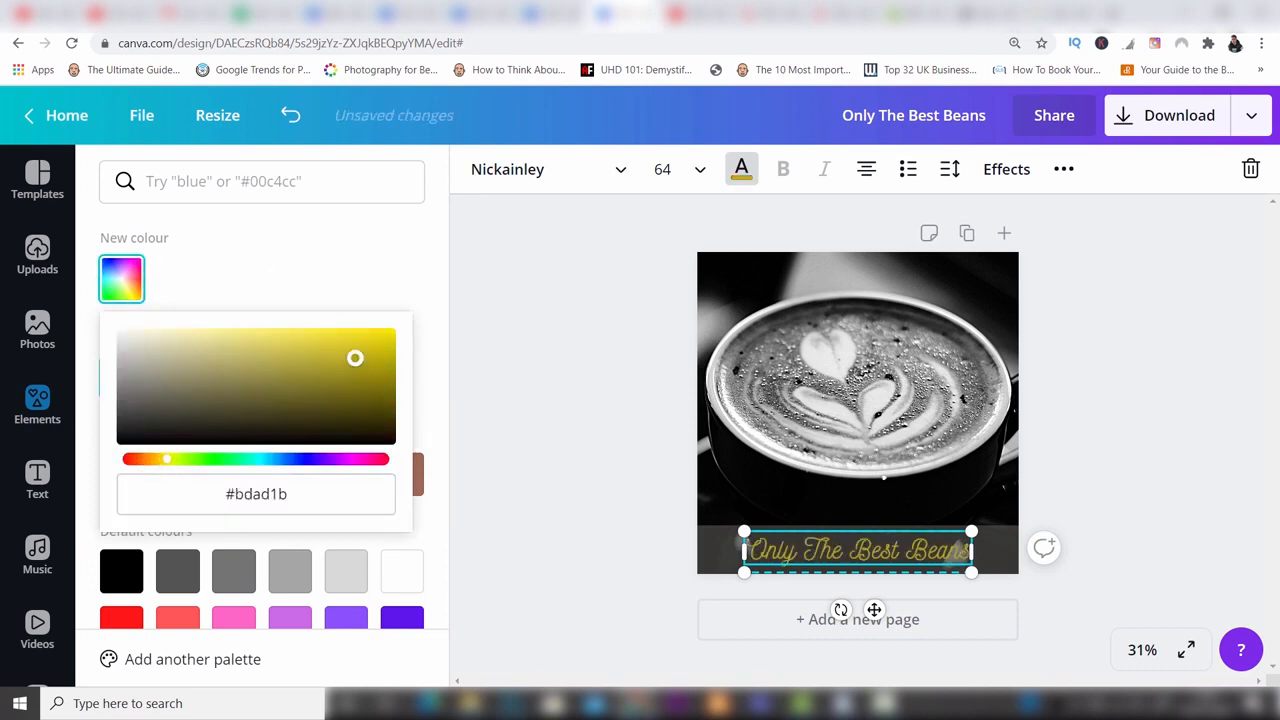
click(353, 346)
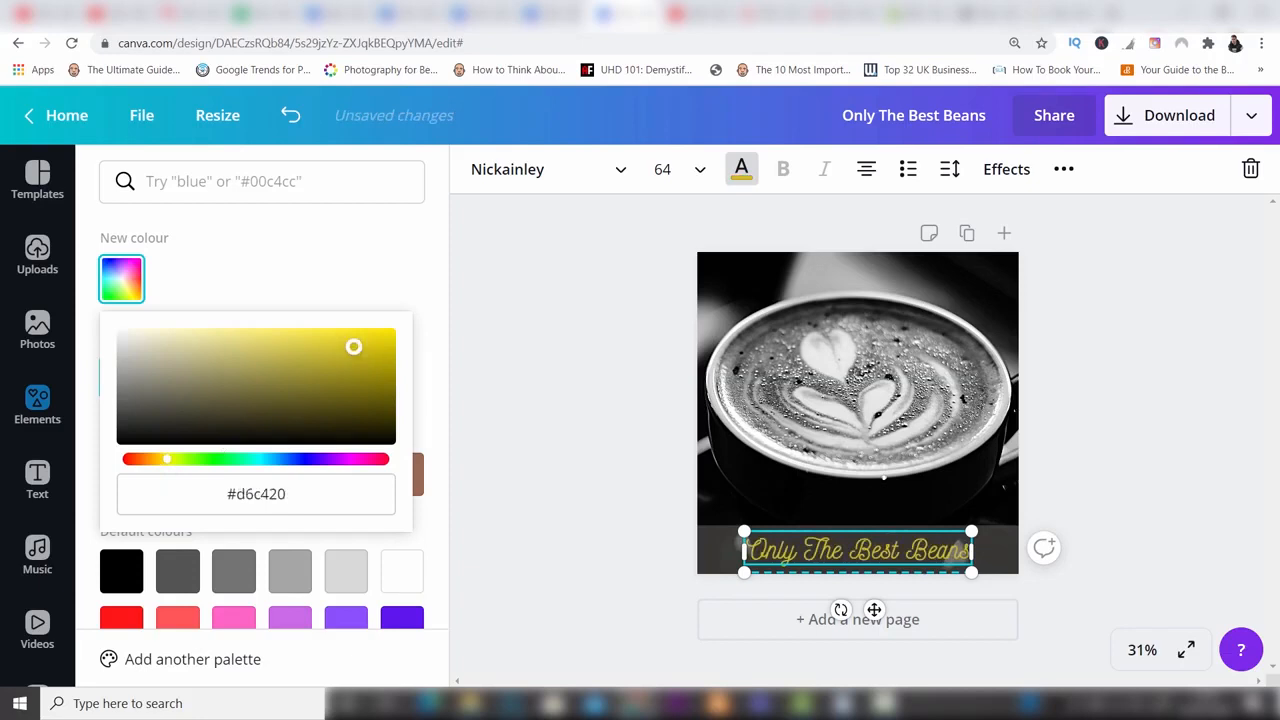
click(357, 349)
click(1059, 414)
click(1059, 414)
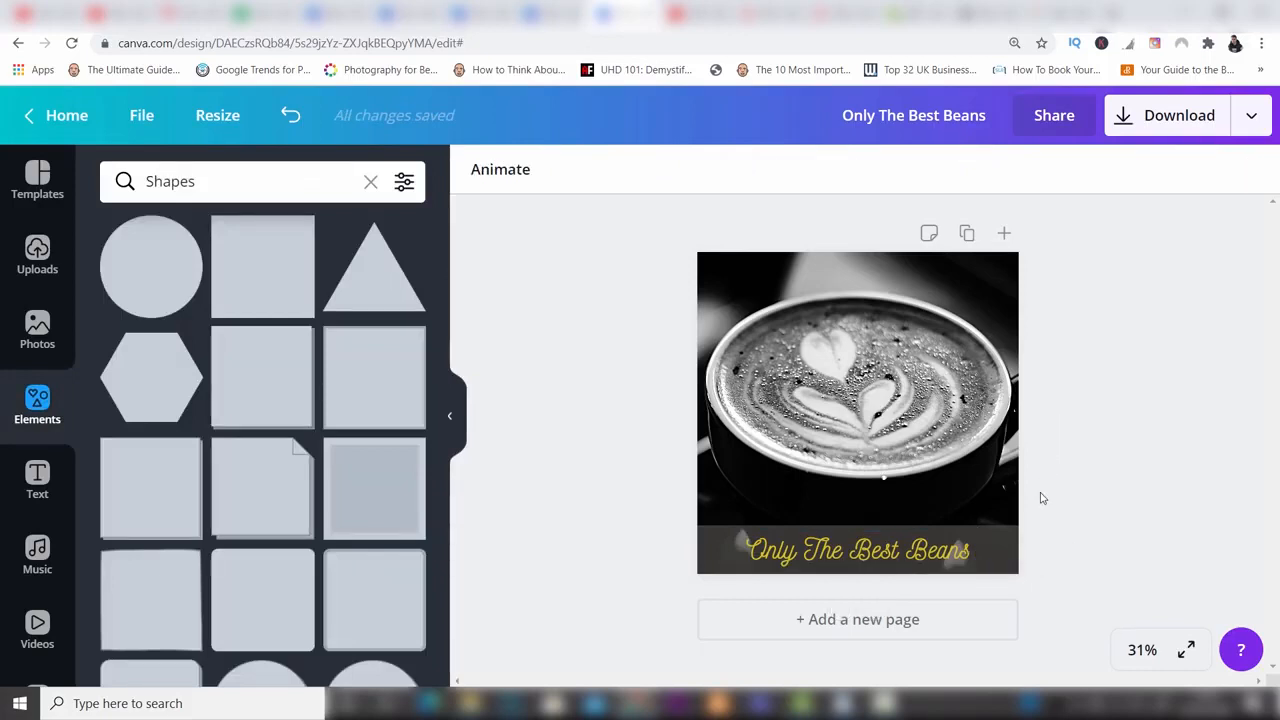
click(948, 565)
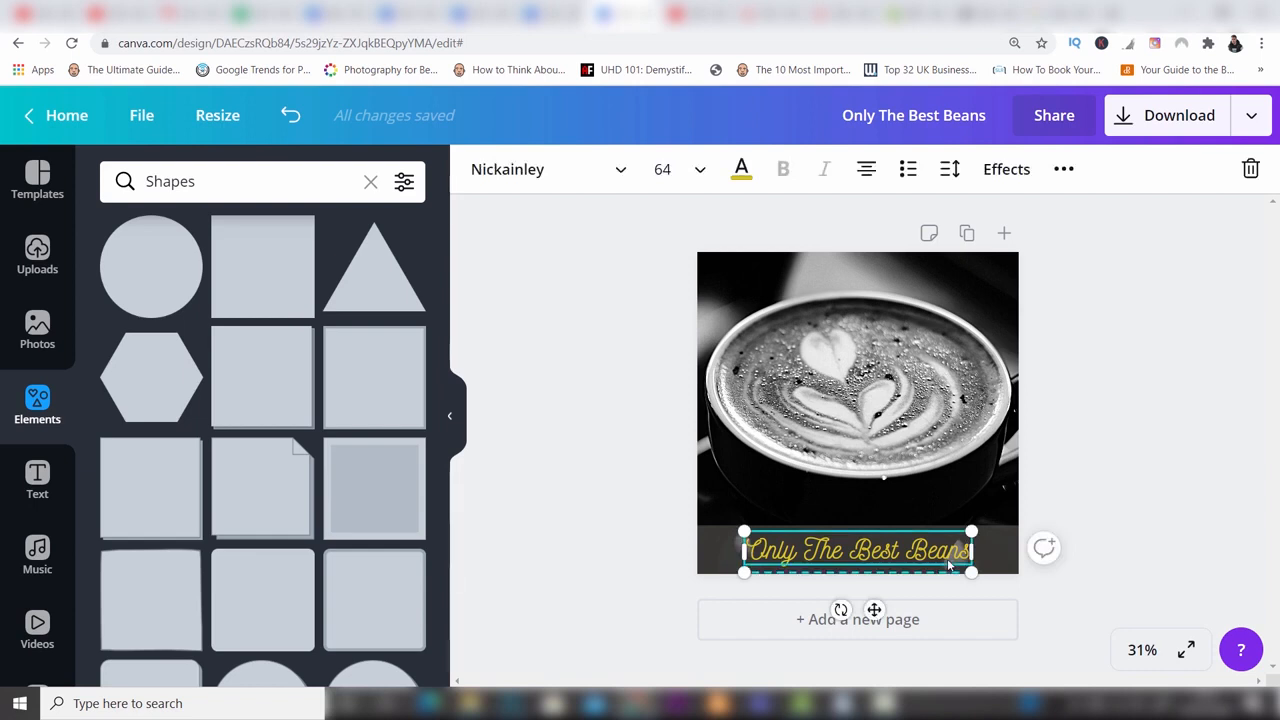
click(1116, 456)
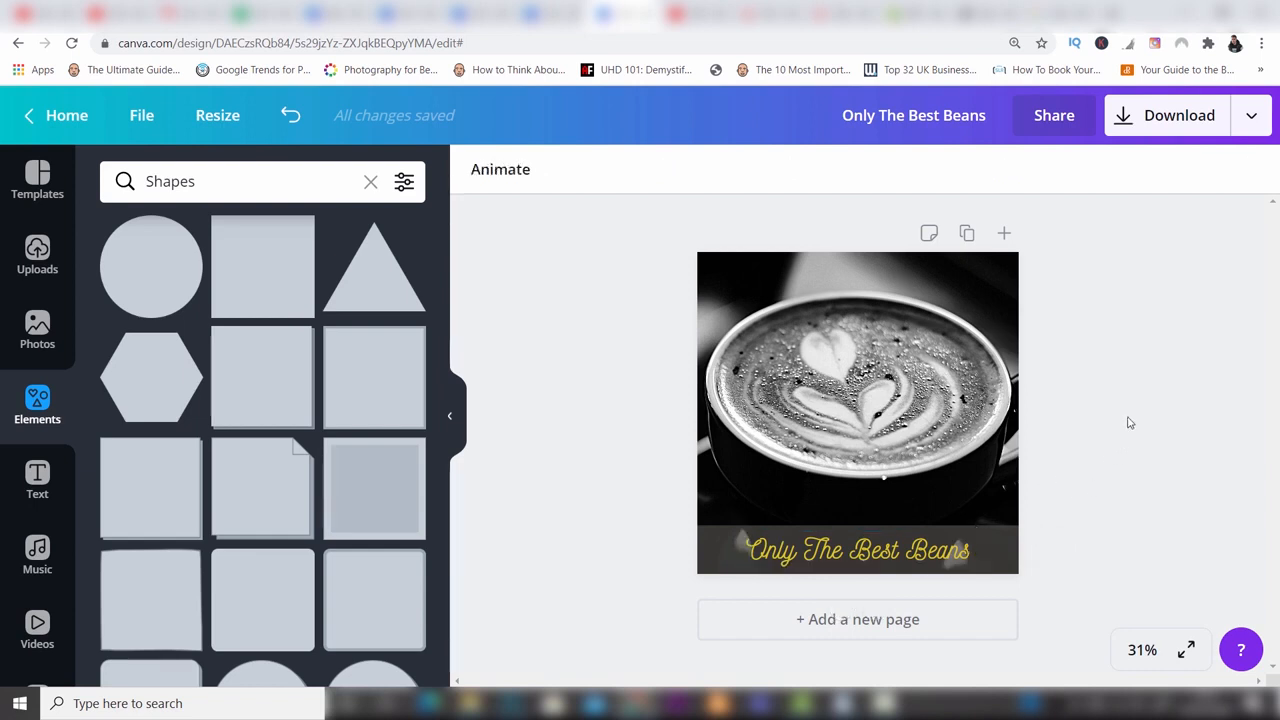
click(960, 365)
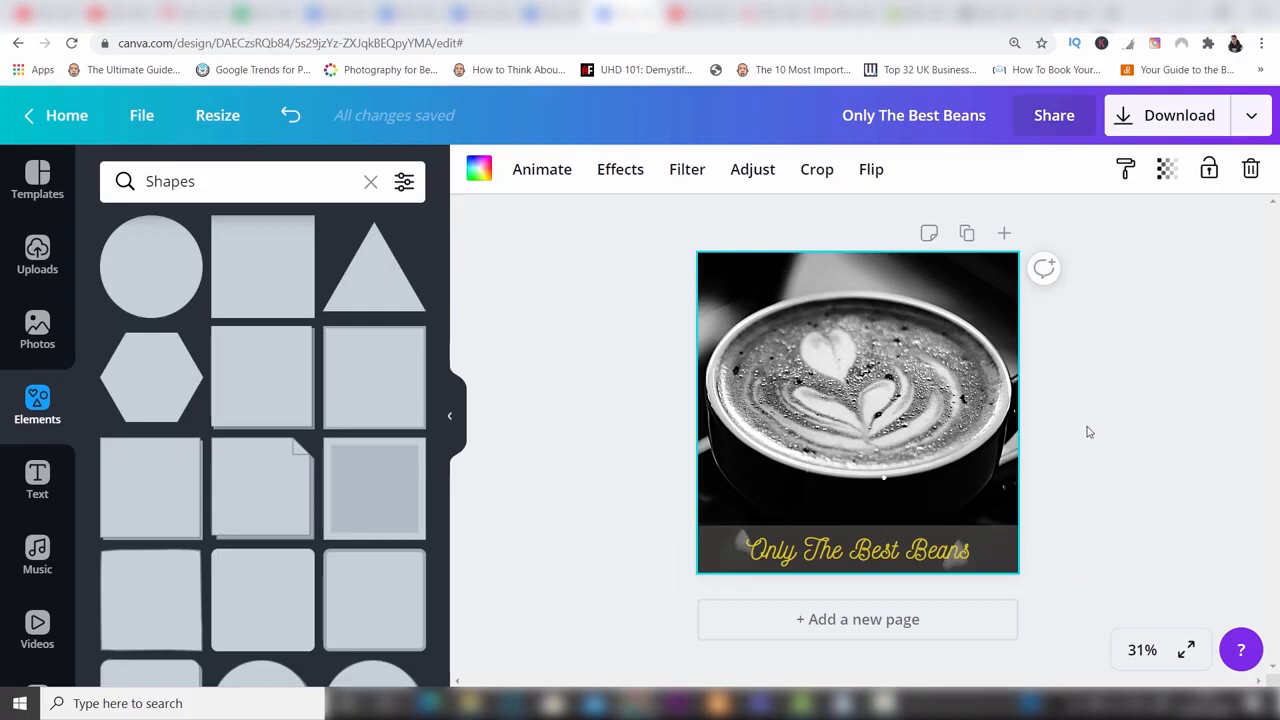
Bring the dark grey band forward over the caption and send it back behind the text.
click(1003, 540)
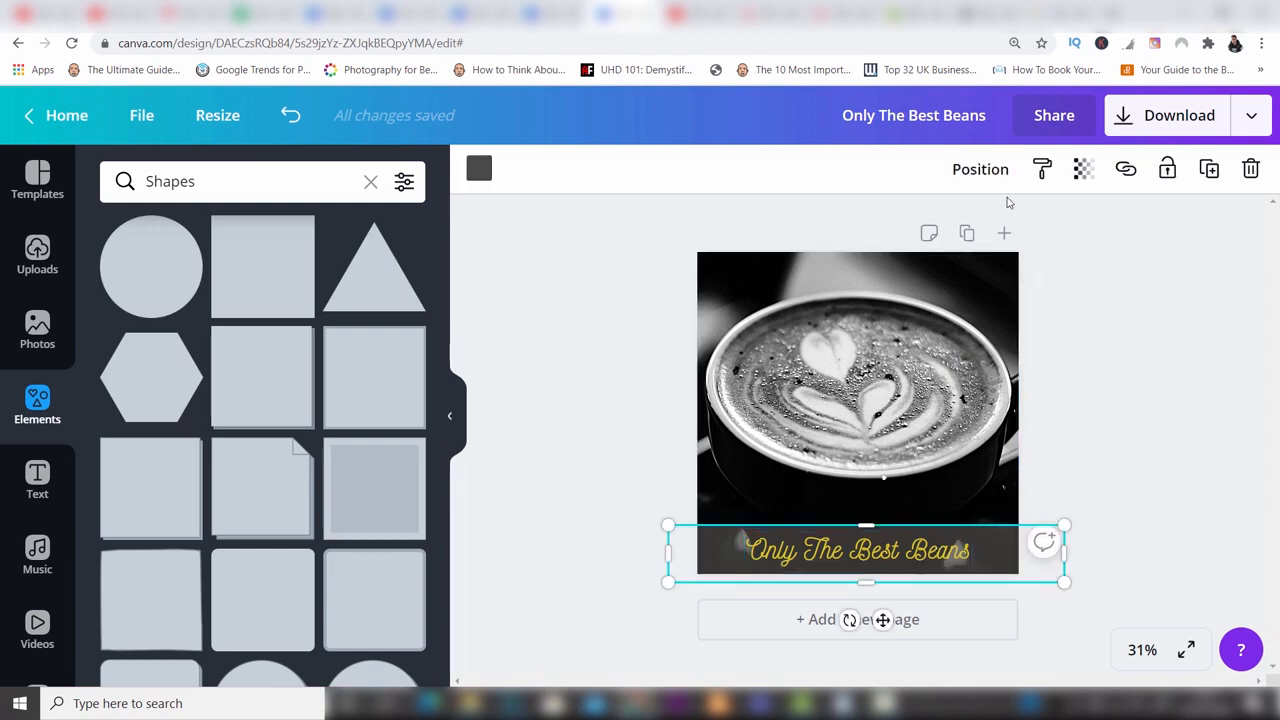
click(985, 172)
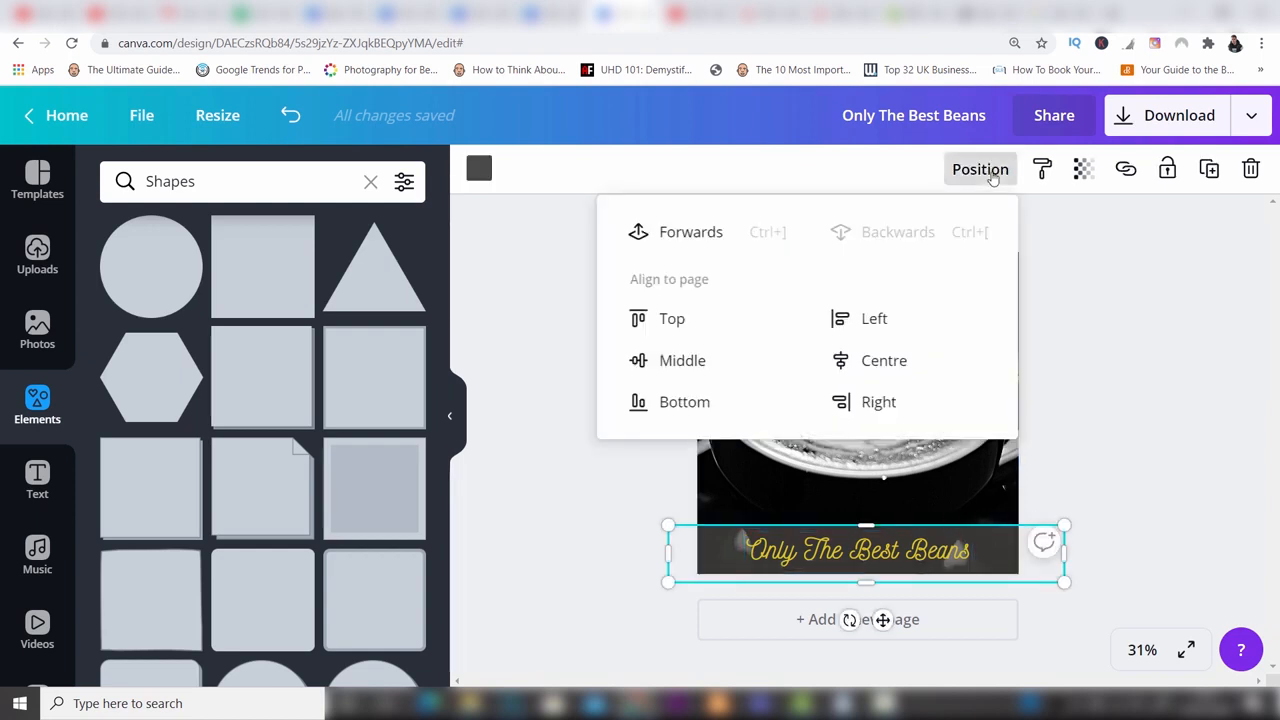
click(679, 236)
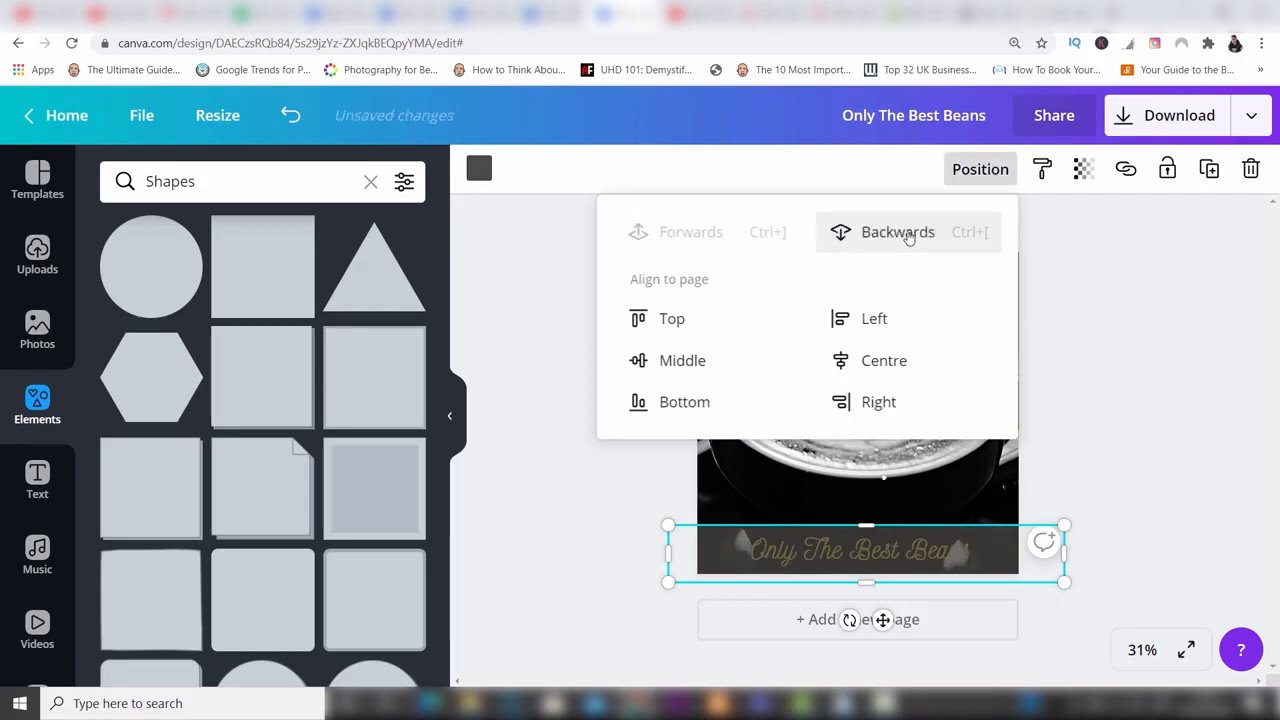
click(906, 235)
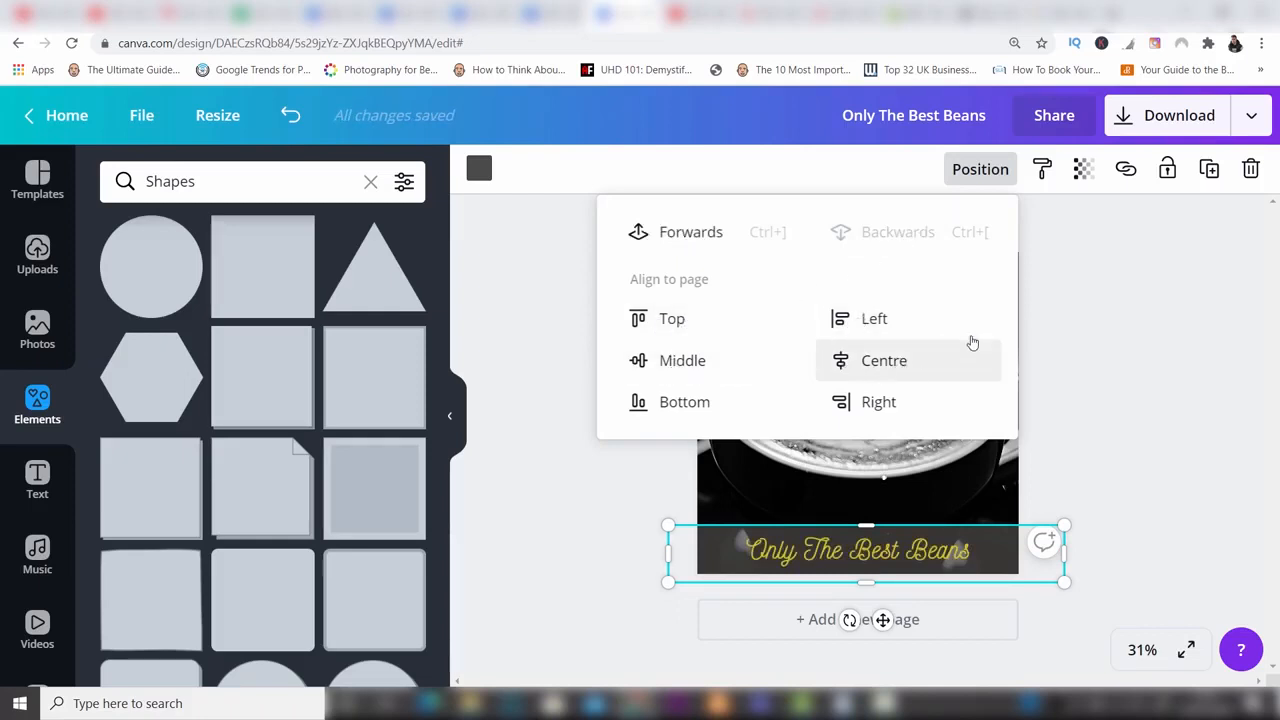
click(1090, 291)
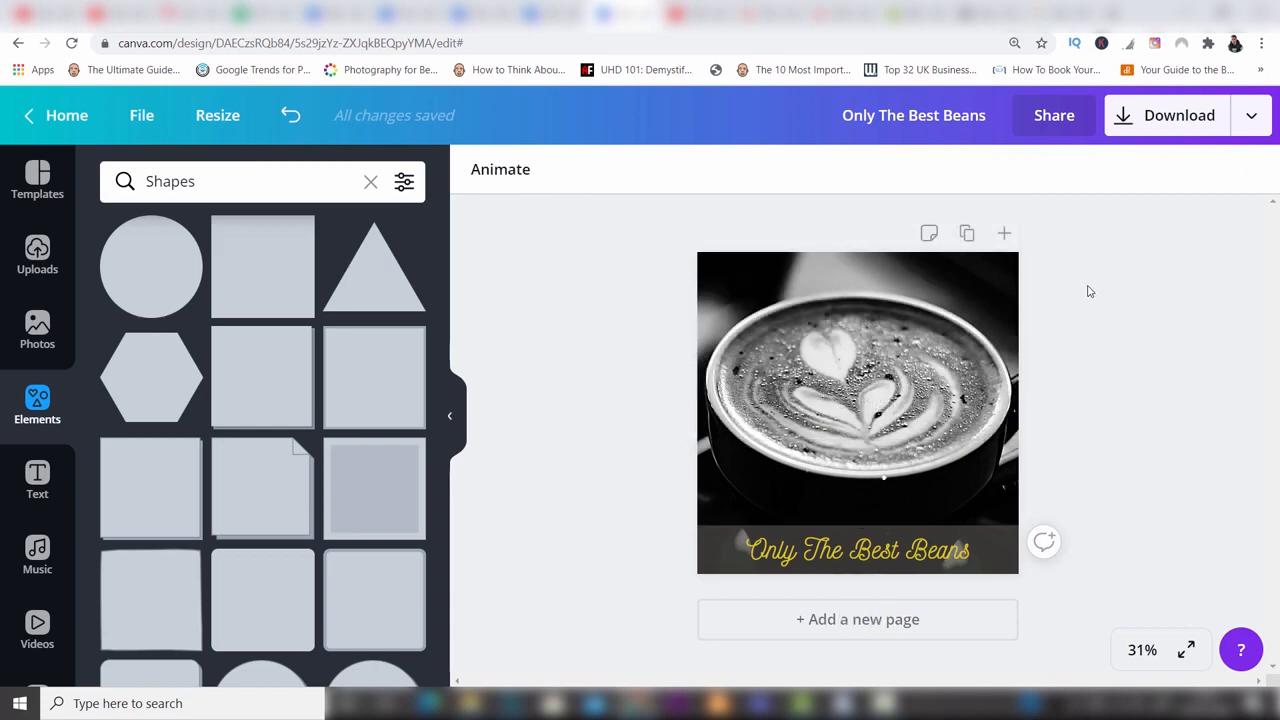
View the caption's text effects and additional formatting options, trying a letter spacing change and undoing it.
click(904, 552)
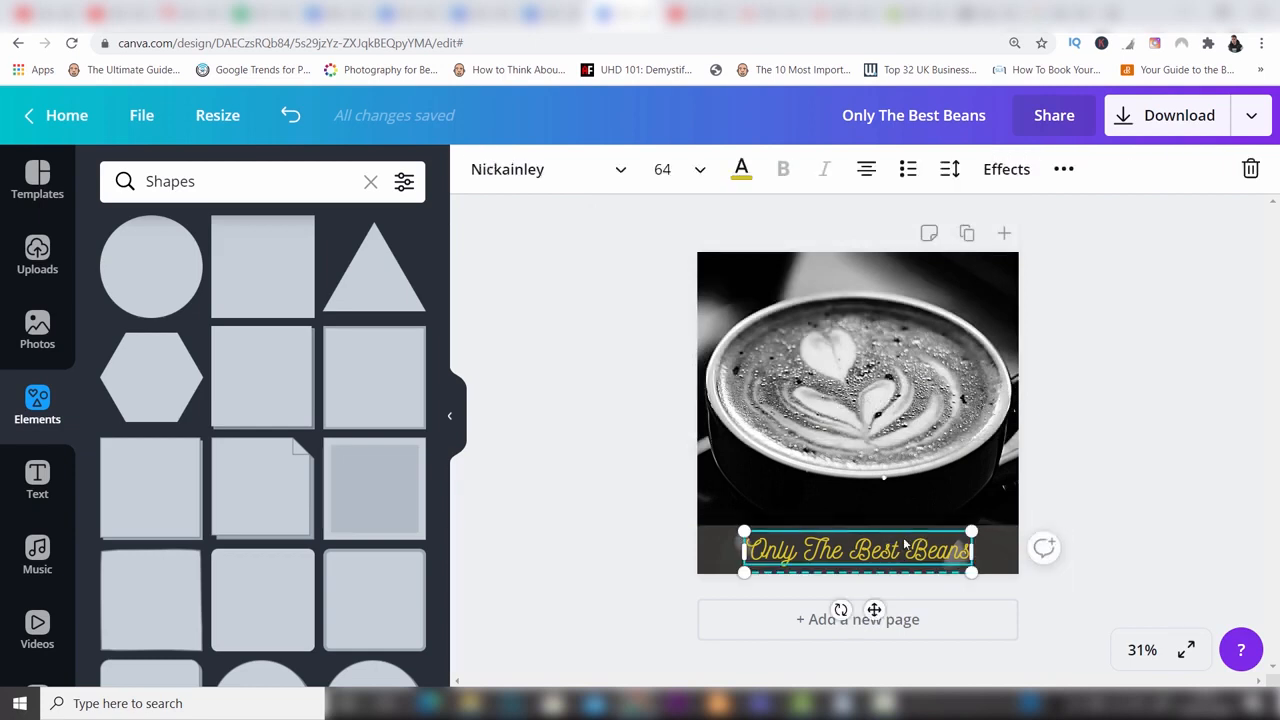
click(1006, 169)
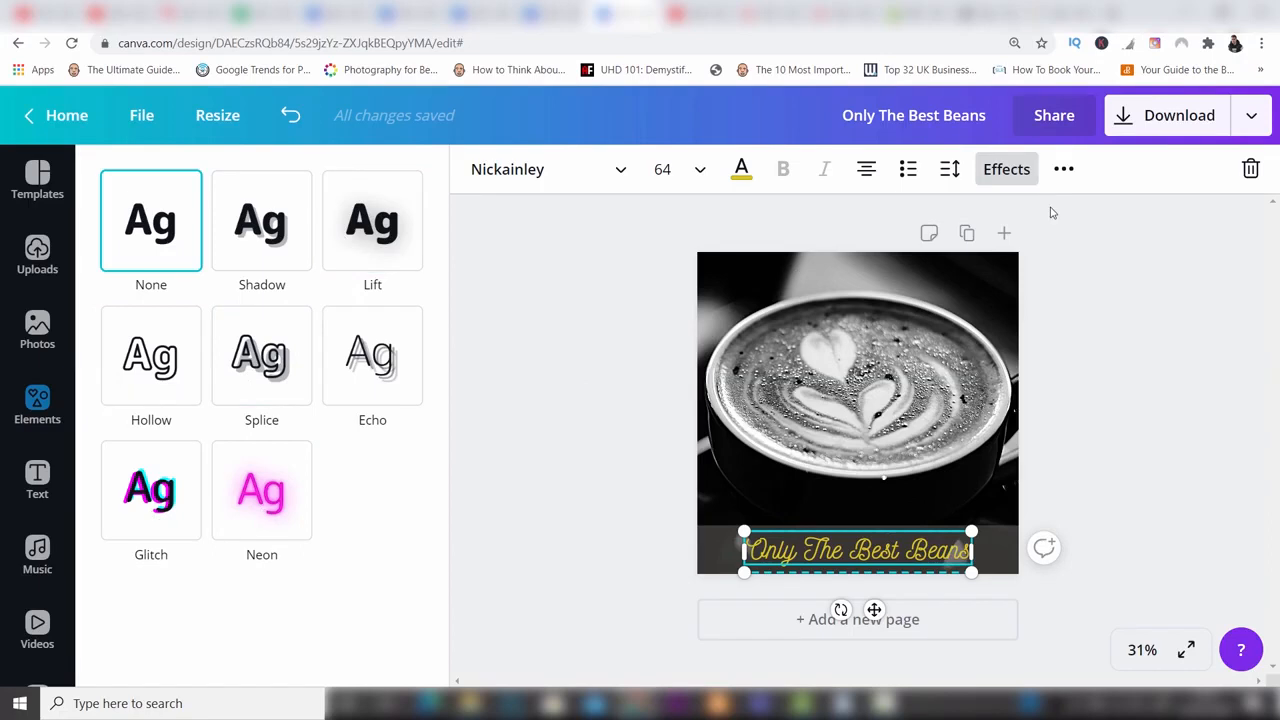
click(949, 172)
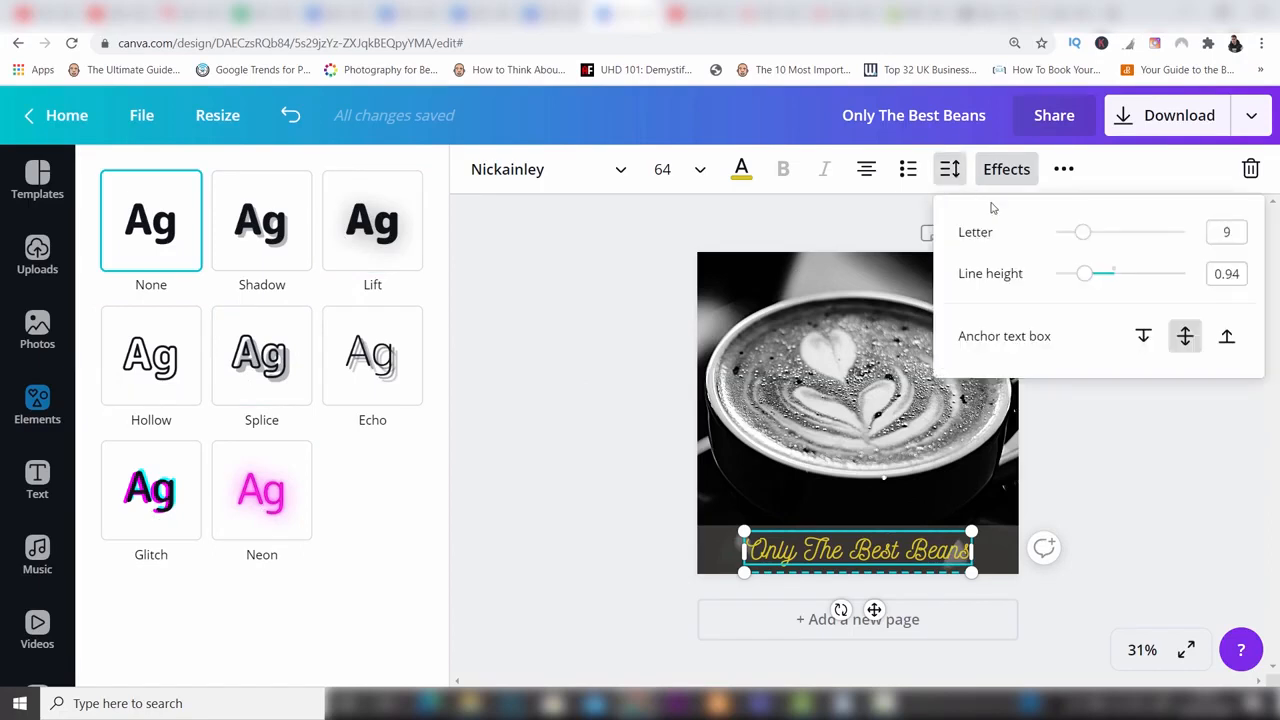
mouse_move(1084, 233)
mouse_down()
mouse_move(1112, 239)
mouse_move(1088, 246)
mouse_up()
click(291, 116)
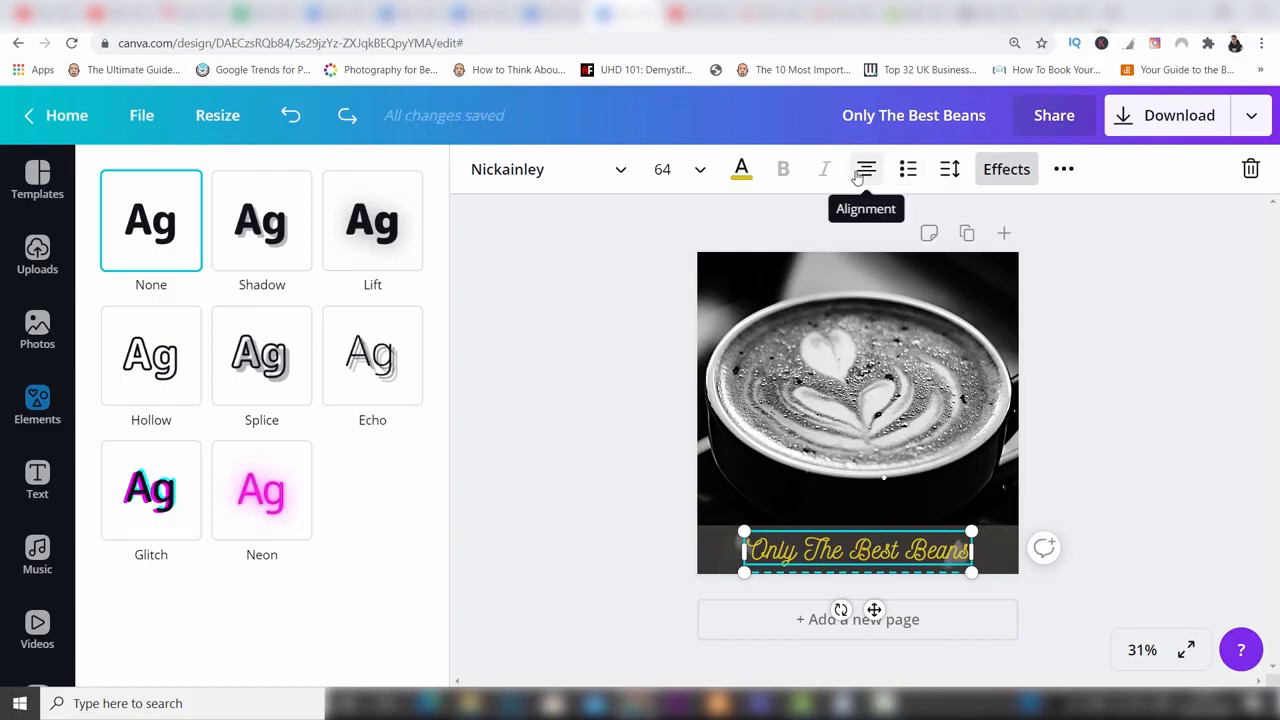
click(1064, 170)
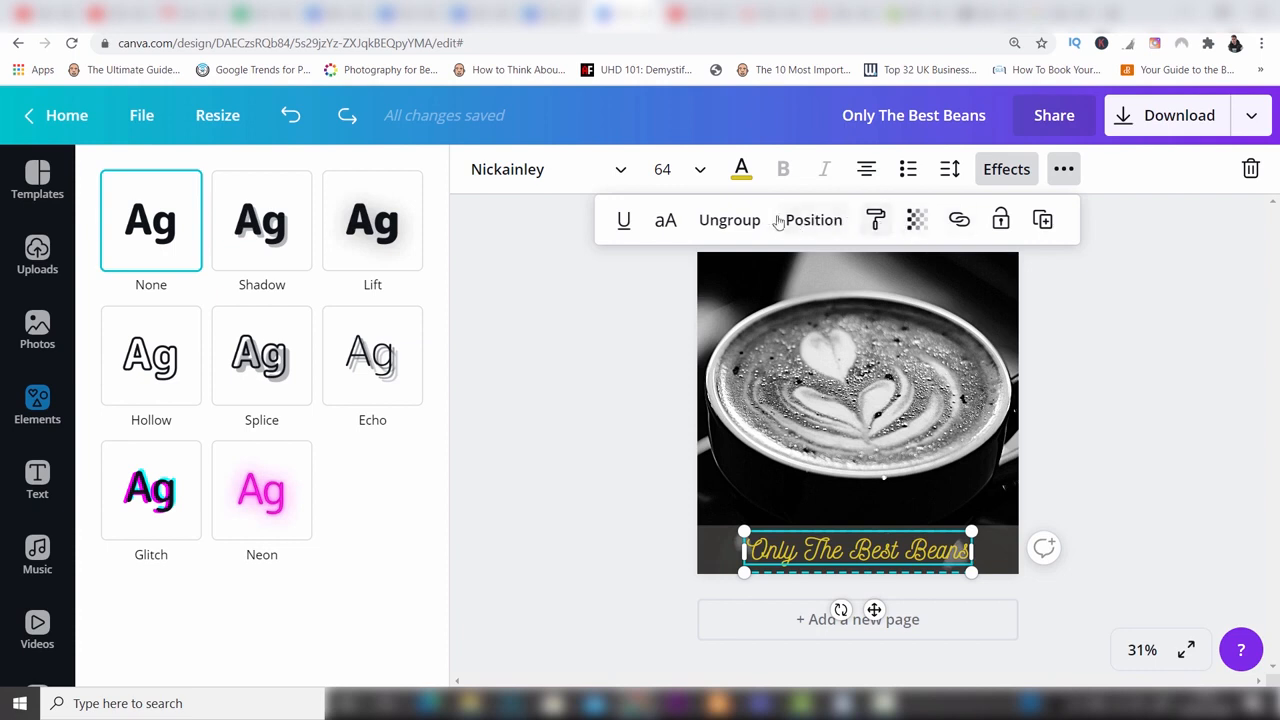
click(1126, 235)
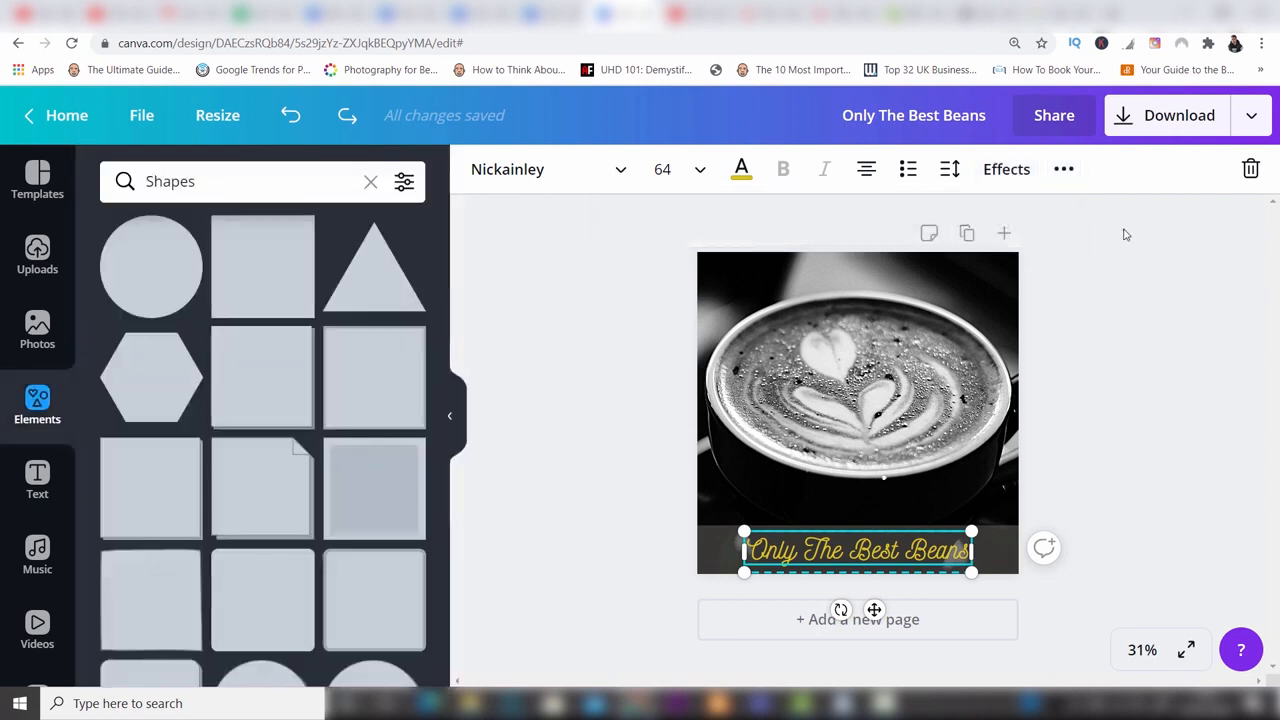
click(1126, 235)
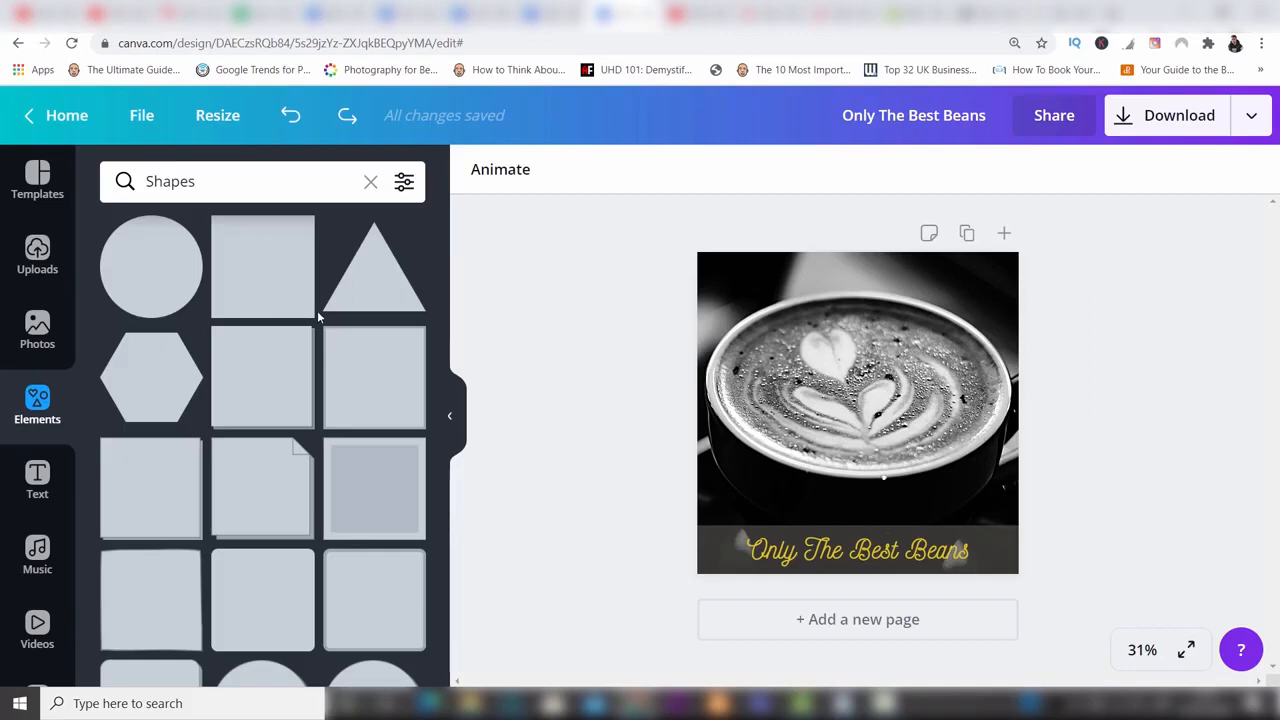
Leave the shapes search and return to the main Elements library to browse its categories.
click(40, 404)
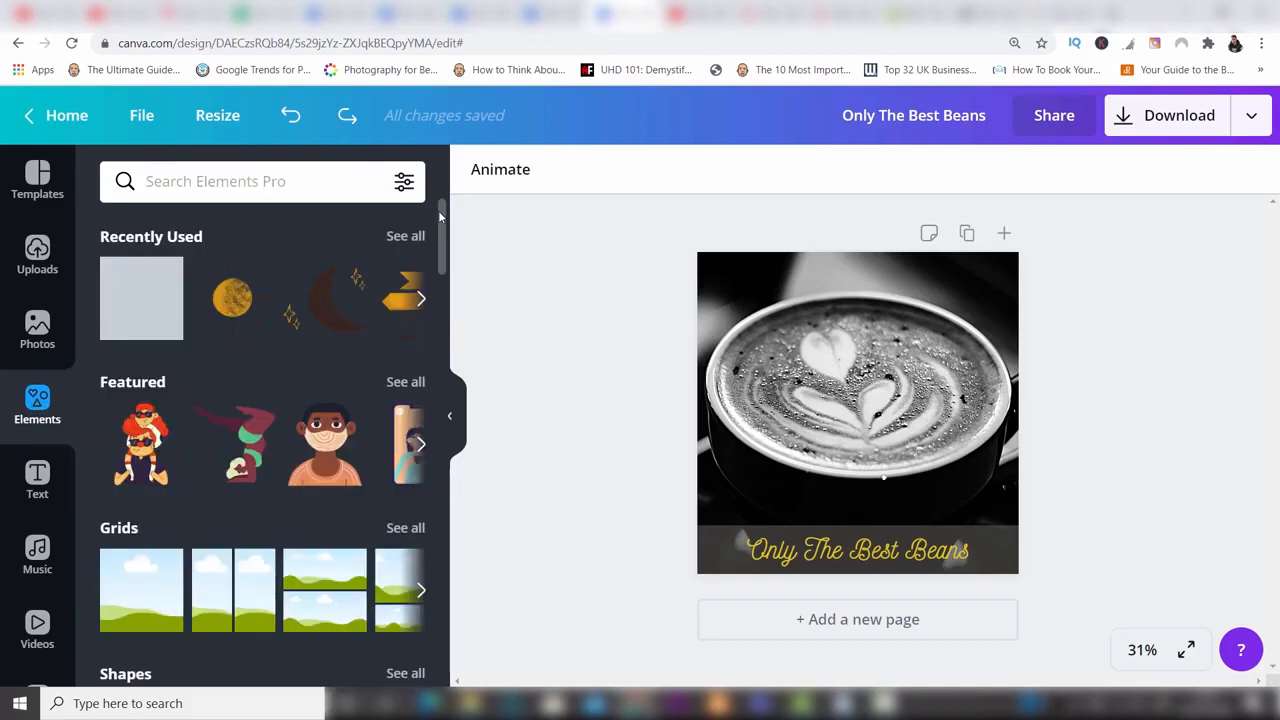